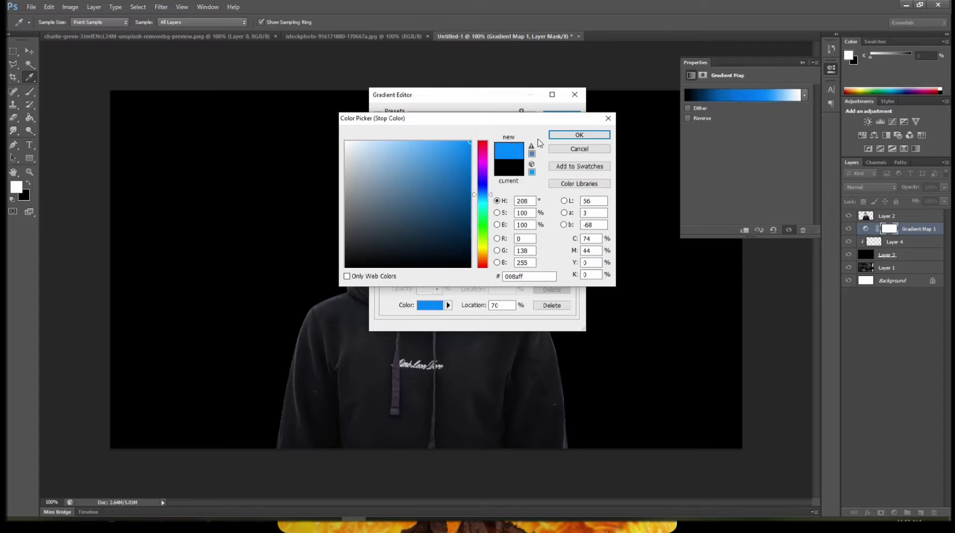
Step: Set the gradient map's colour stop at 70% to blue #008aff and accept the custom gradient
{"action": "left_click", "coordinate": [556, 136]}
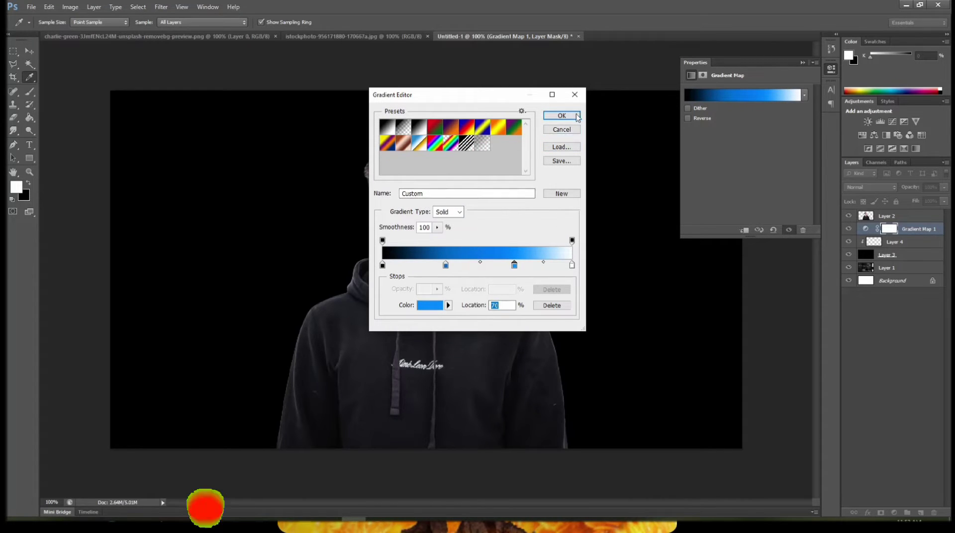
{"action": "key", "text": "Return"}
{"action": "key", "text": "g"}
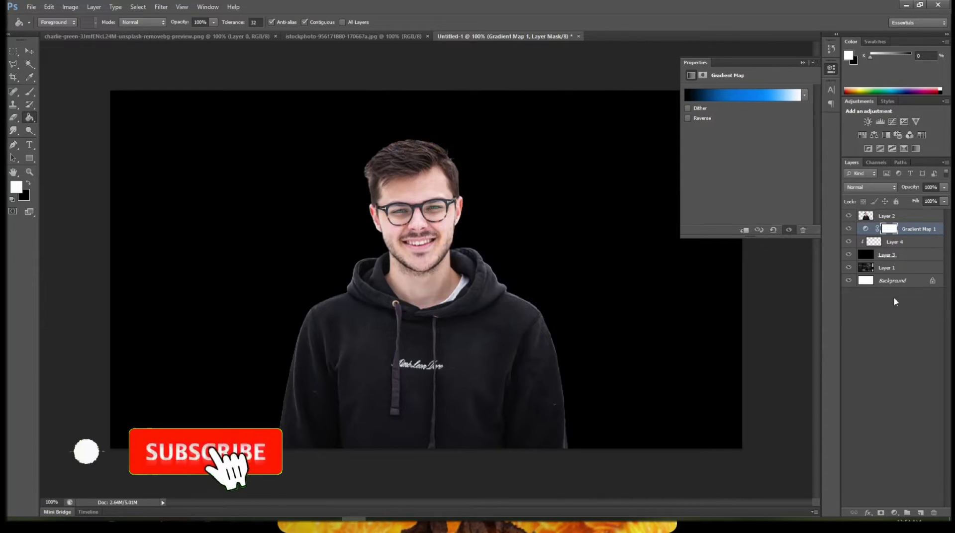
Step: Move the man's cutout, Layer 2, beneath the black Layer 3 in the layer stack
{"action": "left_click", "coordinate": [890, 255]}
{"action": "left_click", "coordinate": [893, 221]}
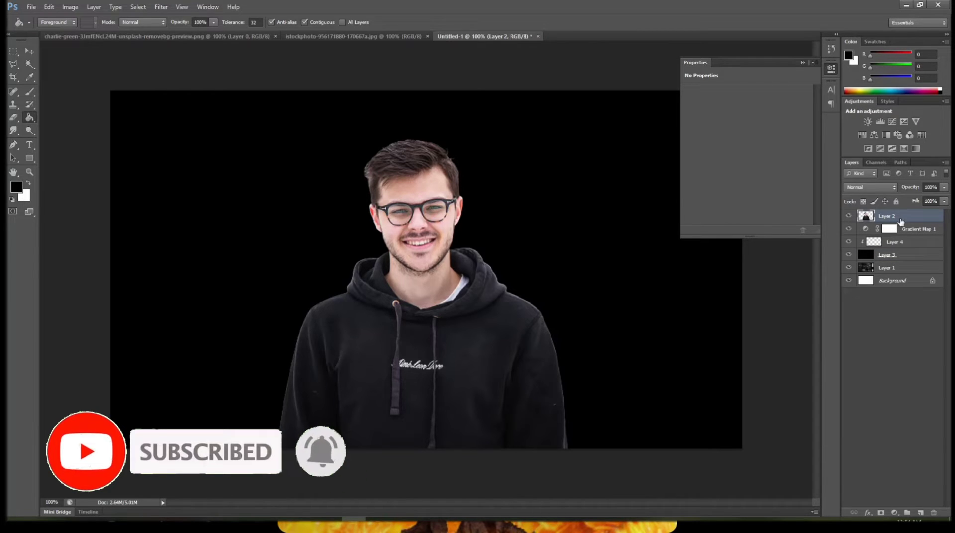
{"action": "left_click_drag", "start_coordinate": [893, 229], "coordinate": [905, 259]}
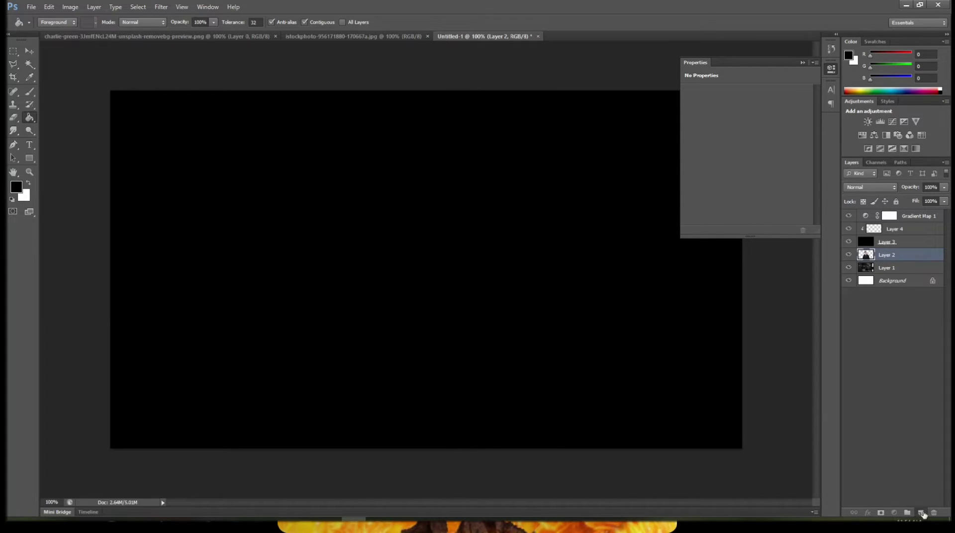
Step: Add a new empty layer directly beneath the man's cutout and activate the Brush tool
{"action": "left_click", "coordinate": [921, 513]}
{"action": "left_click_drag", "start_coordinate": [891, 260], "coordinate": [904, 258]}
{"action": "left_click", "coordinate": [904, 256]}
{"action": "left_click", "coordinate": [910, 268]}
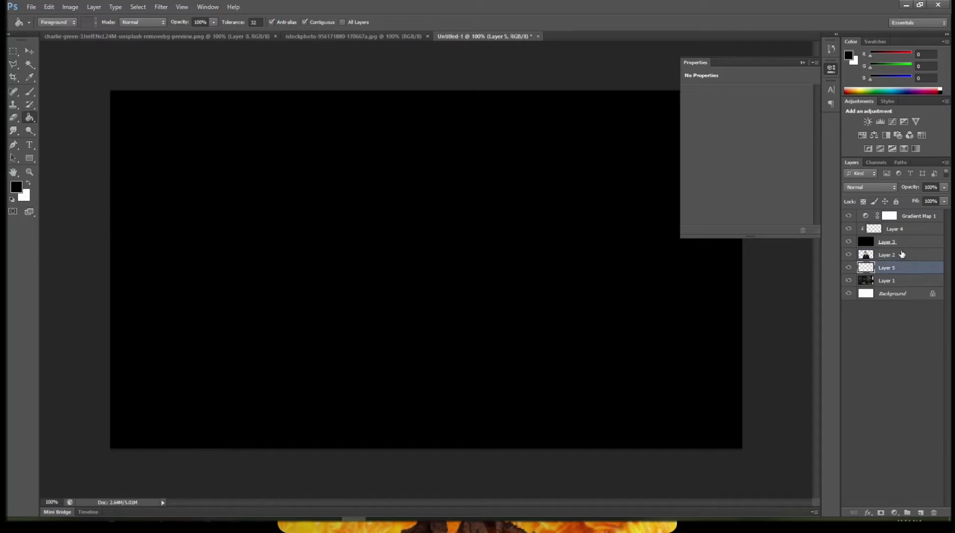
{"action": "left_click", "coordinate": [29, 92]}
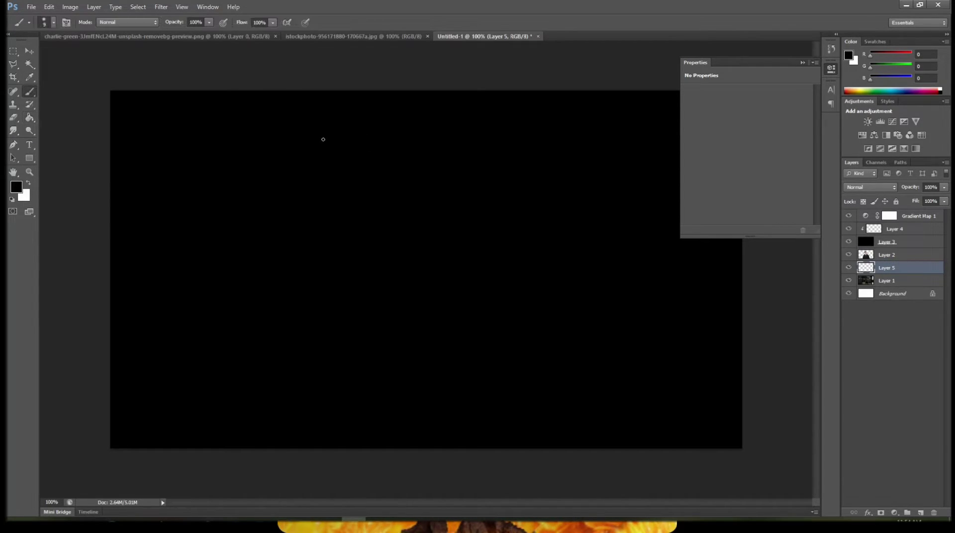
Step: Change the blend mode of the black Layer 3 to Screen
{"action": "left_click", "coordinate": [876, 242]}
{"action": "left_click", "coordinate": [870, 187]}
{"action": "left_click", "coordinate": [863, 277]}
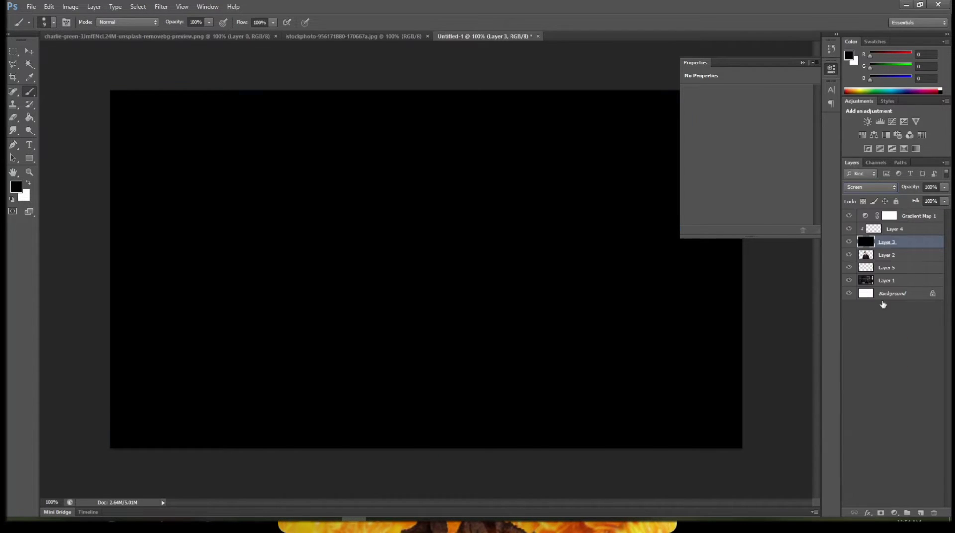
{"action": "left_click", "coordinate": [868, 257]}
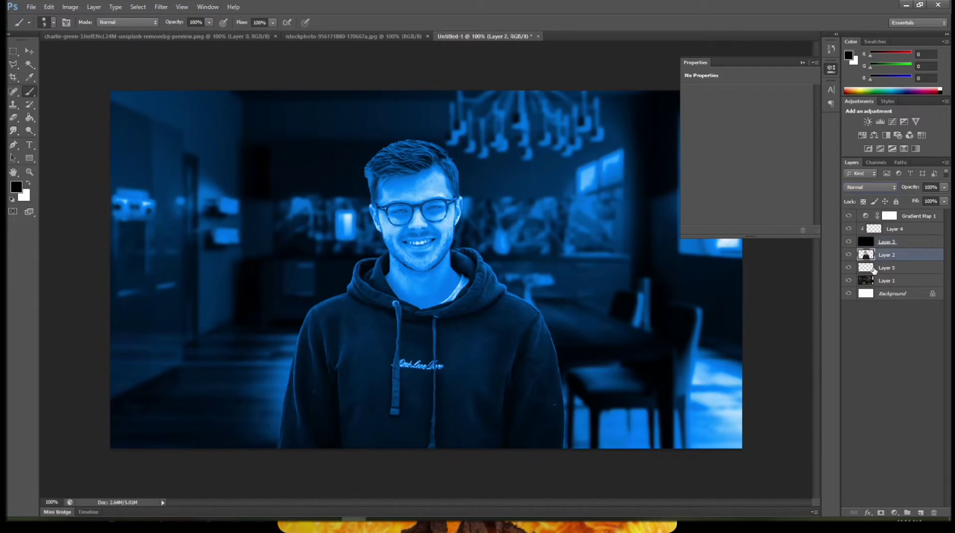
{"action": "left_click", "coordinate": [872, 268]}
{"action": "double_click", "coordinate": [874, 268]}
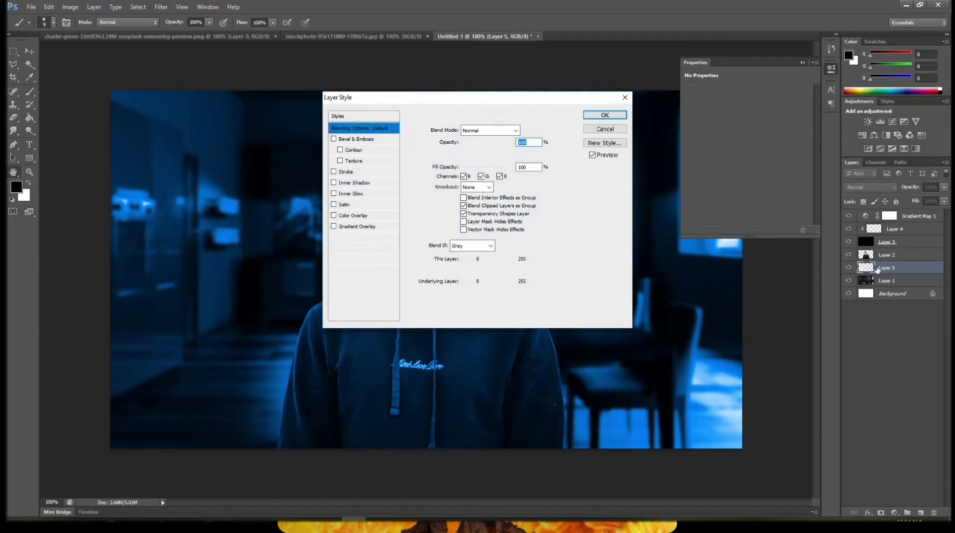
{"action": "left_click", "coordinate": [589, 133]}
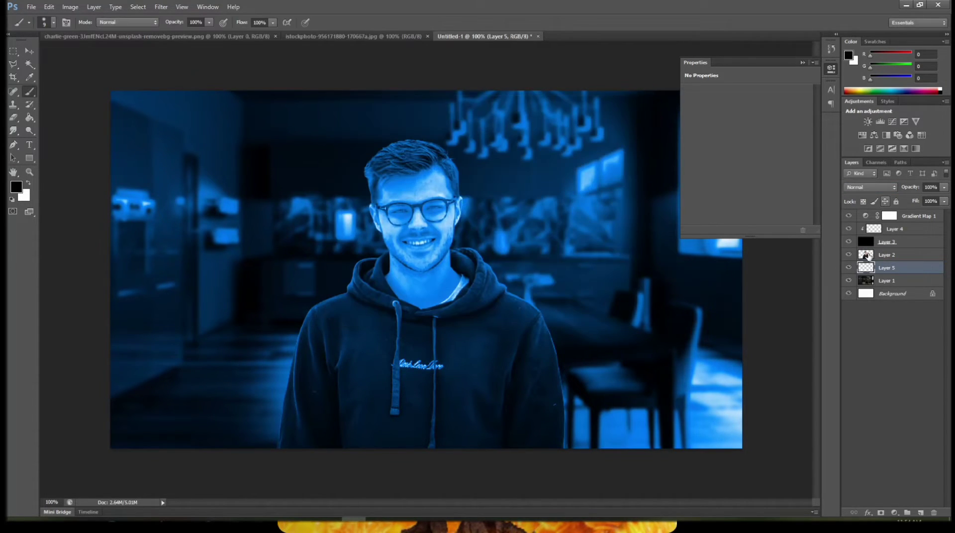
Step: Clip the gradient map adjustment to the layers beneath it so it affects only Layer 3's clipping group
{"action": "left_click", "coordinate": [919, 219]}
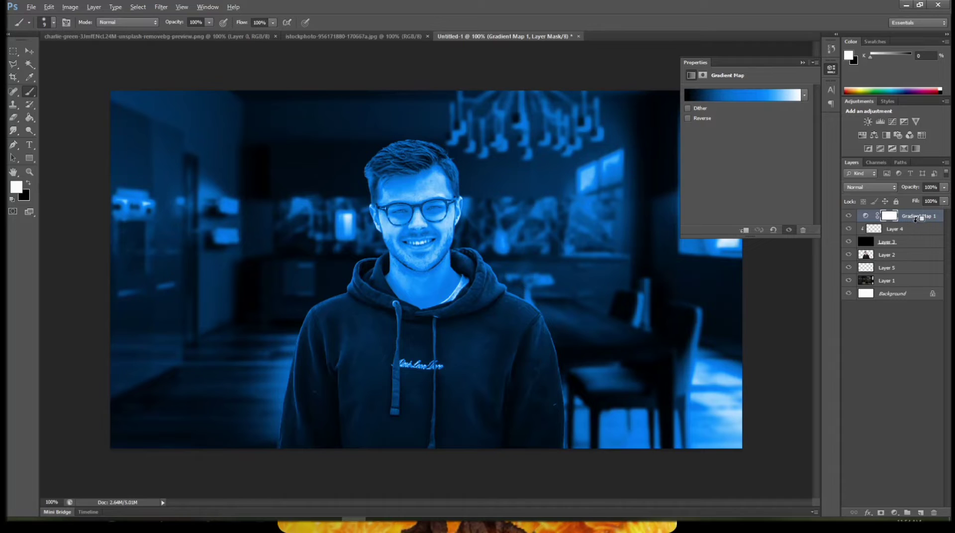
{"action": "left_click", "coordinate": [916, 221], "text": "alt"}
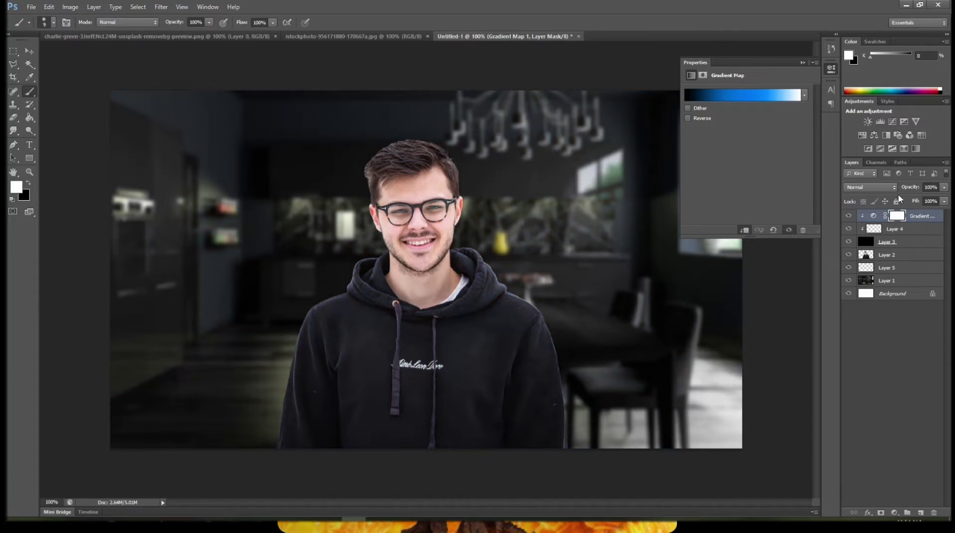
Step: Prepare a large soft brush of about 900 px in blue #0036ff for painting on Layer 5
{"action": "left_click", "coordinate": [886, 261]}
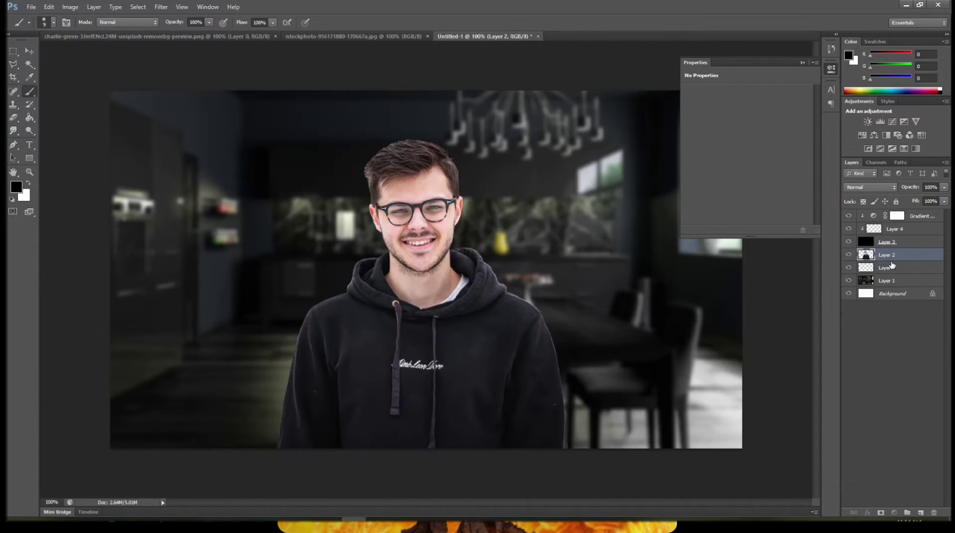
{"action": "left_click", "coordinate": [892, 266]}
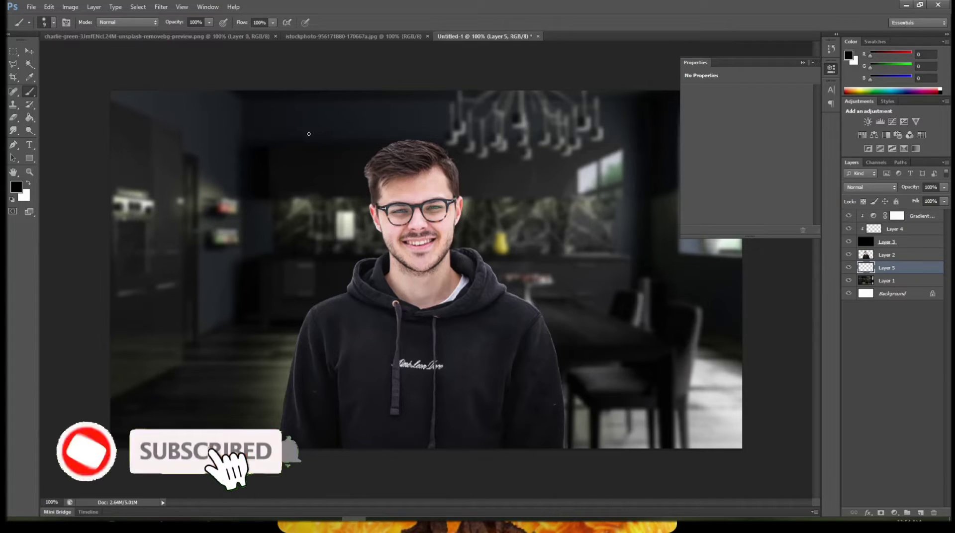
{"action": "key", "text": "bracketright"}
{"action": "key", "text": "bracketright"}
{"action": "key", "text": "bracketright"}
{"action": "key", "text": "bracketright"}
{"action": "key", "text": "bracketright"}
{"action": "key", "text": "bracketright"}
{"action": "key", "text": "bracketright"}
{"action": "key", "text": "bracketright"}
{"action": "key", "text": "bracketright"}
{"action": "key", "text": "bracketright"}
{"action": "key", "text": "bracketright"}
{"action": "key", "text": "bracketright"}
{"action": "key", "text": "bracketright"}
{"action": "key", "text": "bracketright"}
{"action": "key", "text": "bracketright"}
{"action": "key", "text": "bracketright"}
{"action": "key", "text": "bracketright"}
{"action": "key", "text": "bracketright"}
{"action": "key", "text": "bracketright"}
{"action": "key", "text": "bracketright"}
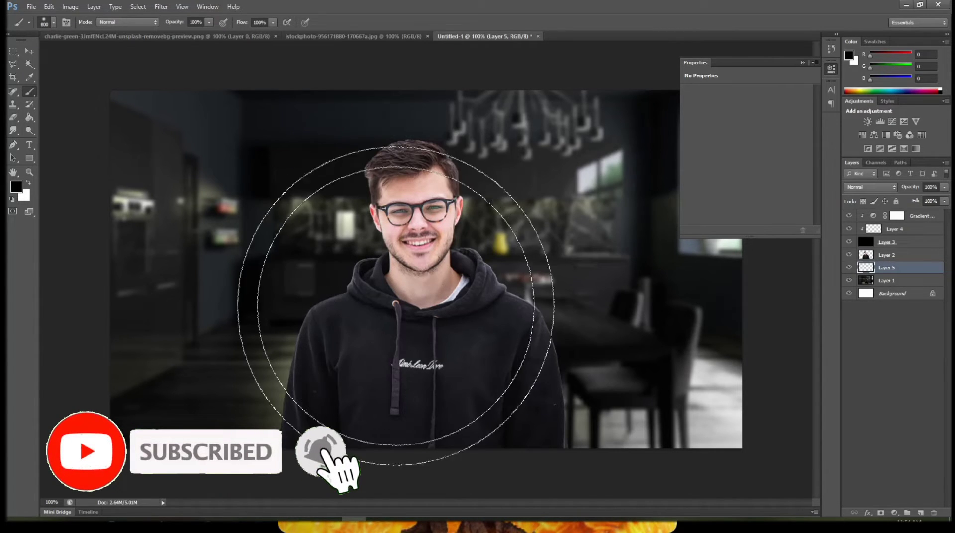
{"action": "left_click", "coordinate": [16, 186]}
{"action": "left_click_drag", "start_coordinate": [462, 179], "coordinate": [470, 141]}
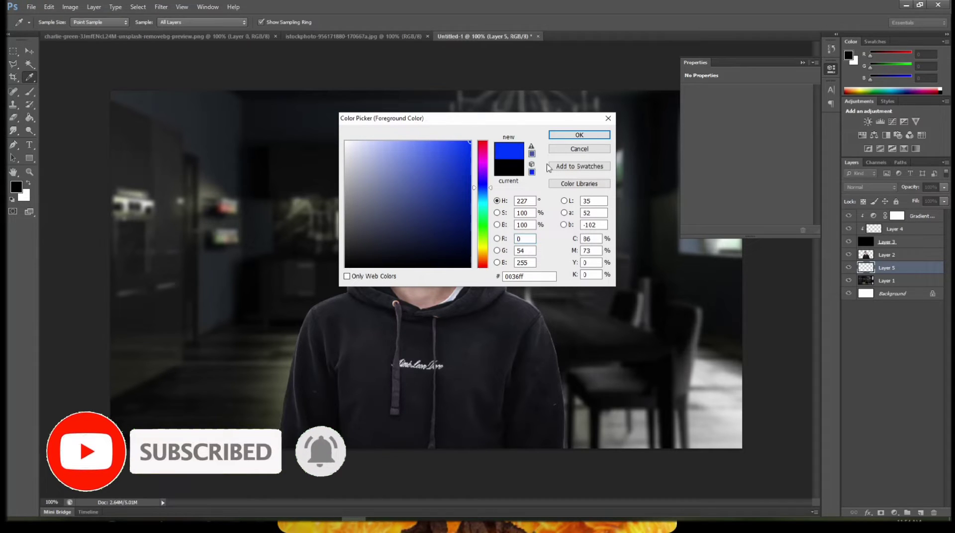
{"action": "left_click", "coordinate": [579, 135]}
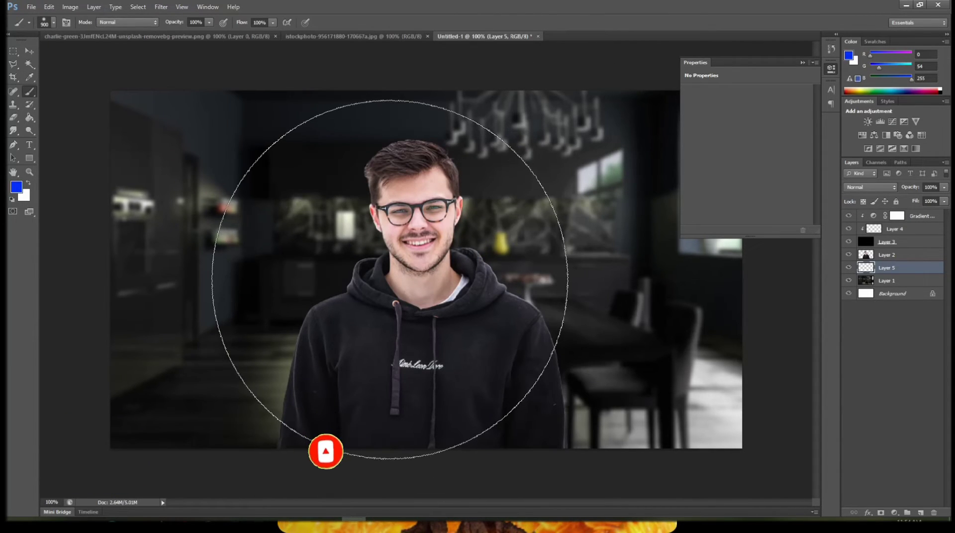
Step: Paint a large soft blue glow behind the man on Layer 5 with a 1000 px brush
{"action": "key", "text": "bracketright"}
{"action": "key", "text": "bracketright"}
{"action": "key", "text": "bracketright"}
{"action": "key", "text": "bracketright"}
{"action": "mouse_move", "coordinate": [350, 248]}
{"action": "left_mouse_down"}
{"action": "mouse_move", "coordinate": [379, 259]}
{"action": "mouse_move", "coordinate": [372, 300]}
{"action": "mouse_move", "coordinate": [408, 216]}
{"action": "mouse_move", "coordinate": [407, 148]}
{"action": "mouse_move", "coordinate": [399, 150]}
{"action": "left_mouse_up"}
{"action": "key", "text": "bracketleft"}
{"action": "key", "text": "bracketleft"}
{"action": "key", "text": "bracketleft"}
{"action": "key", "text": "bracketleft"}
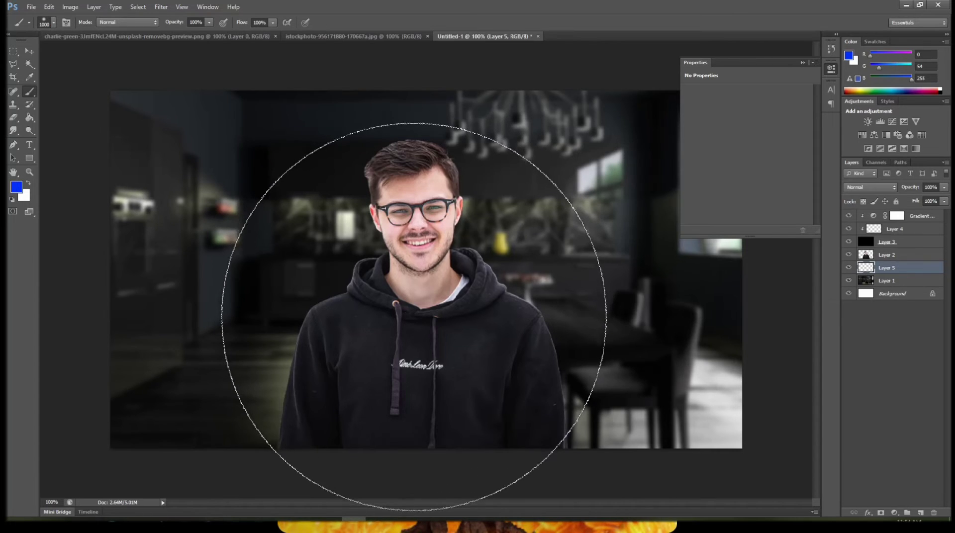
{"action": "left_click", "coordinate": [417, 321]}
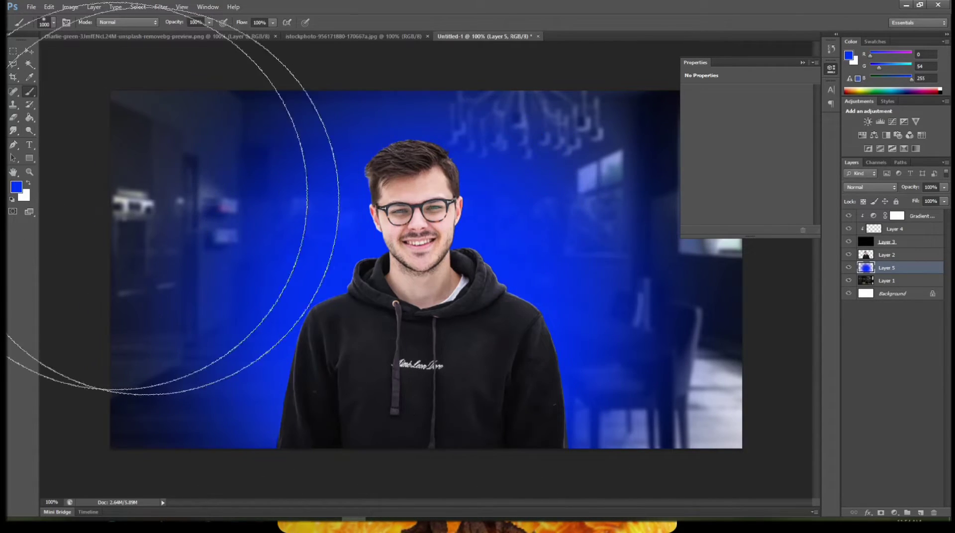
Step: Paint blue over the background's outer areas at 49% brush opacity, collapsing the Properties panel to clear the canvas
{"action": "left_click", "coordinate": [209, 22]}
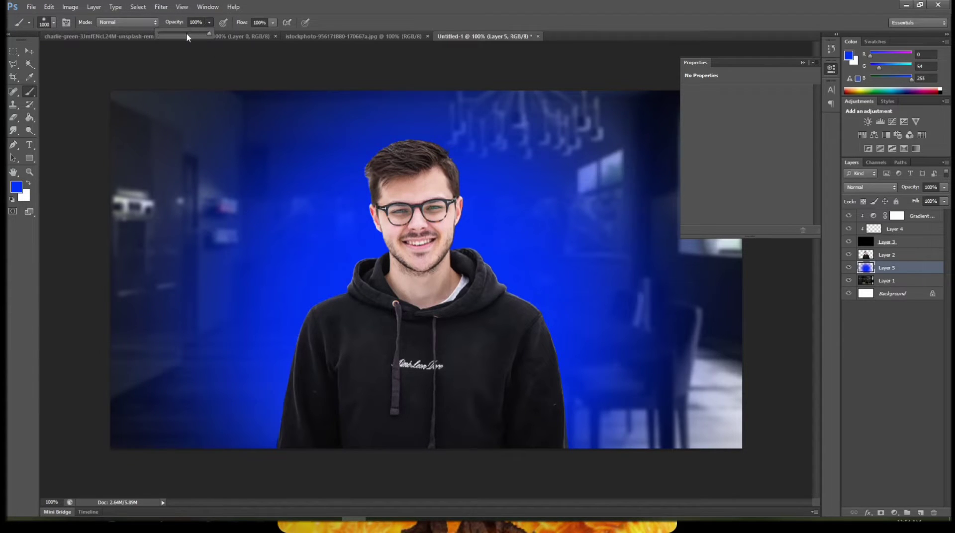
{"action": "left_click_drag", "start_coordinate": [130, 100], "coordinate": [112, 378]}
{"action": "mouse_move", "coordinate": [662, 299]}
{"action": "left_mouse_down"}
{"action": "mouse_move", "coordinate": [659, 181]}
{"action": "mouse_move", "coordinate": [678, 362]}
{"action": "mouse_move", "coordinate": [693, 398]}
{"action": "left_mouse_up"}
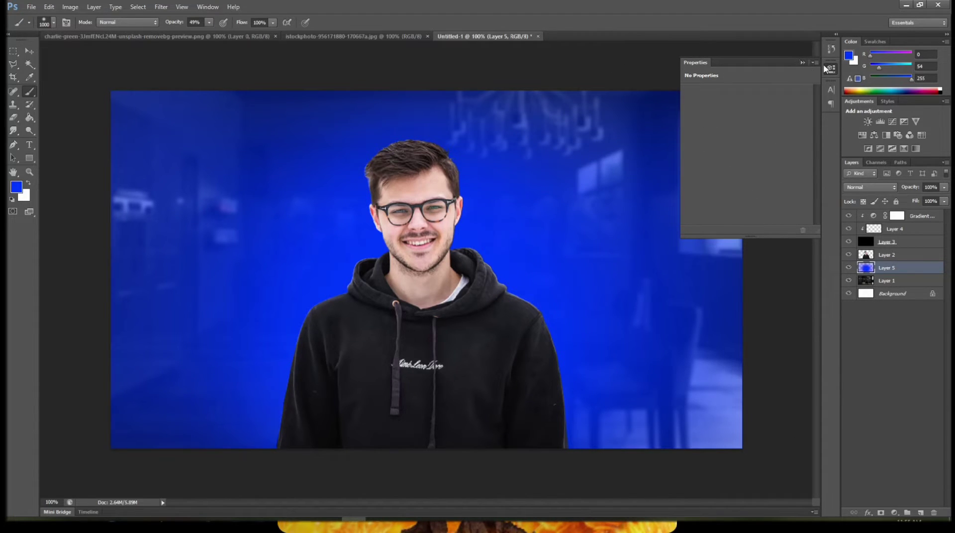
{"action": "right_click", "coordinate": [827, 68]}
{"action": "left_click", "coordinate": [848, 72]}
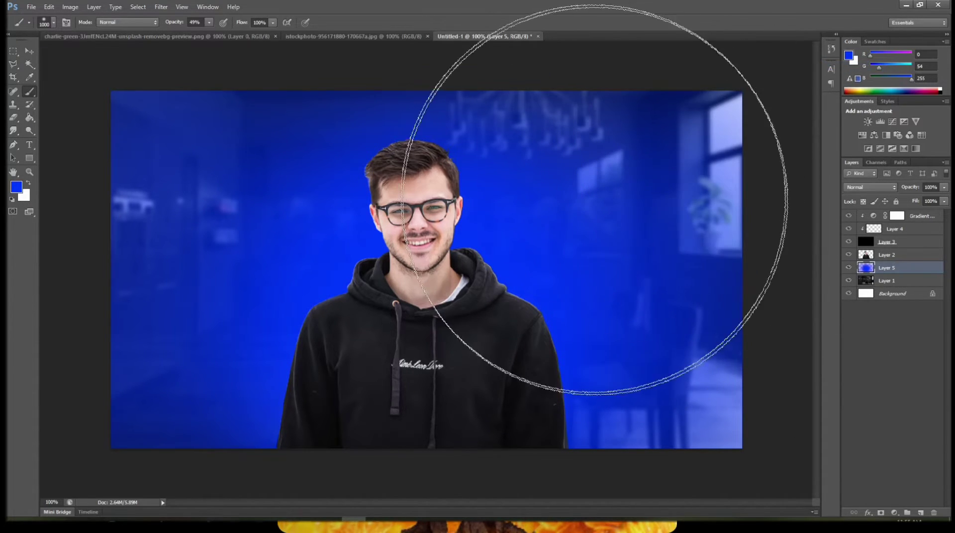
{"action": "left_click_drag", "start_coordinate": [658, 157], "coordinate": [655, 337]}
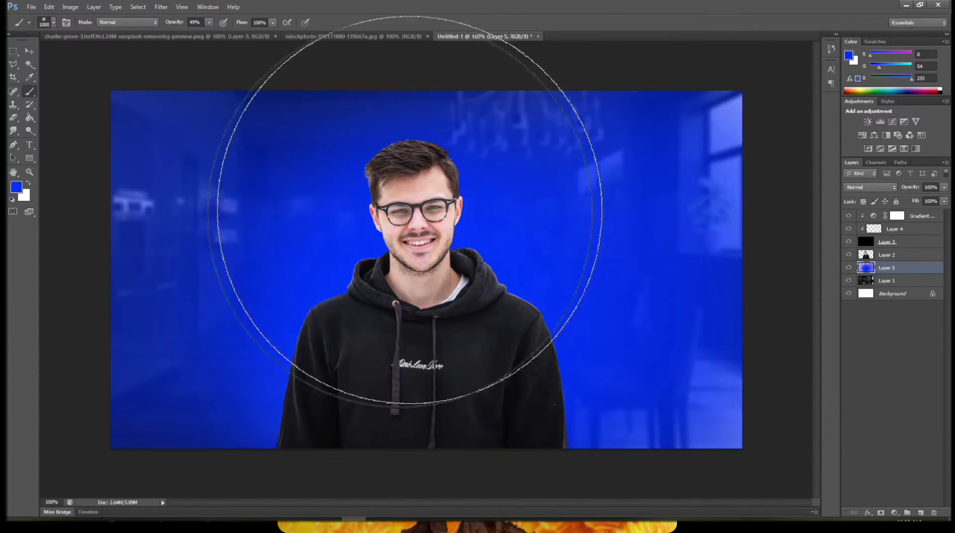
Step: Set the foreground colour to white and the brush size to 500 px
{"action": "key", "text": "bracketleft"}
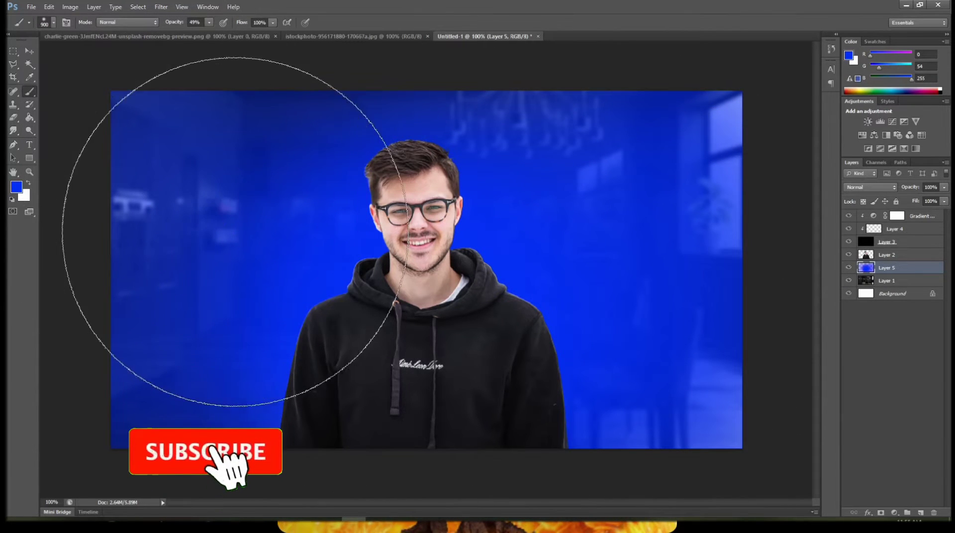
{"action": "key", "text": "bracketleft"}
{"action": "key", "text": "bracketleft"}
{"action": "key", "text": "bracketleft"}
{"action": "key", "text": "bracketleft"}
{"action": "key", "text": "bracketleft"}
{"action": "key", "text": "bracketleft"}
{"action": "key", "text": "bracketleft"}
{"action": "key", "text": "bracketleft"}
{"action": "left_click", "coordinate": [16, 187]}
{"action": "left_click_drag", "start_coordinate": [343, 183], "coordinate": [345, 142]}
{"action": "left_click", "coordinate": [580, 135]}
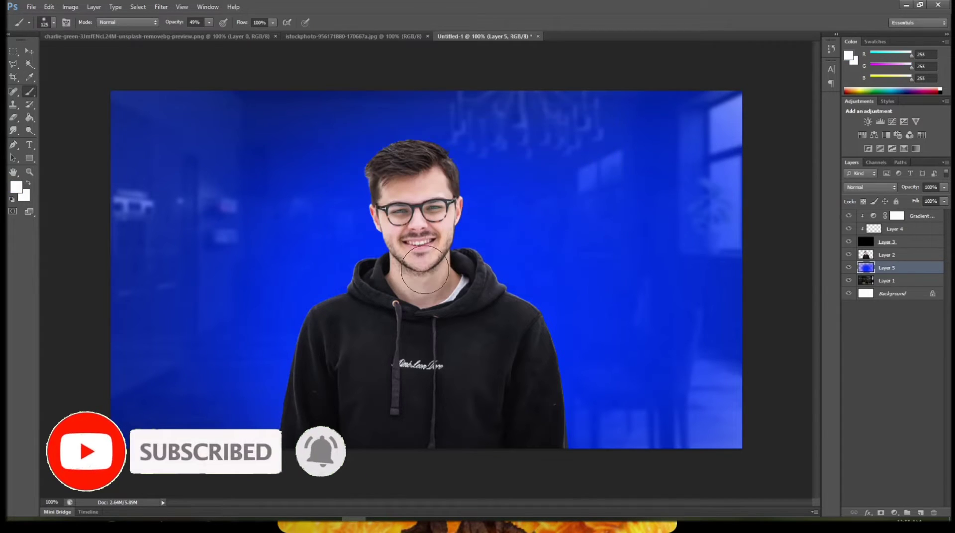
{"action": "key", "text": "bracketright"}
{"action": "key", "text": "bracketright"}
{"action": "key", "text": "bracketright"}
{"action": "key", "text": "bracketright"}
{"action": "key", "text": "bracketright"}
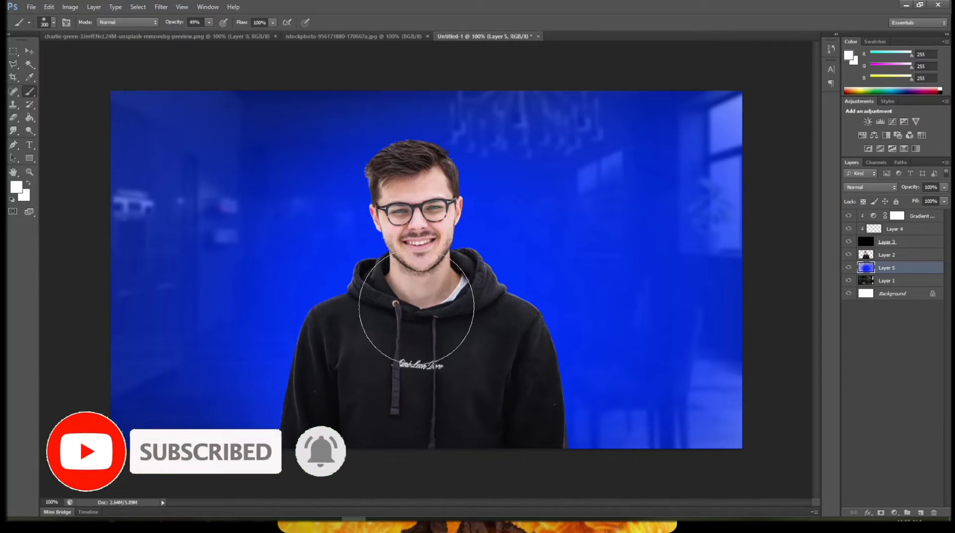
{"action": "key", "text": "bracketright"}
{"action": "key", "text": "bracketright"}
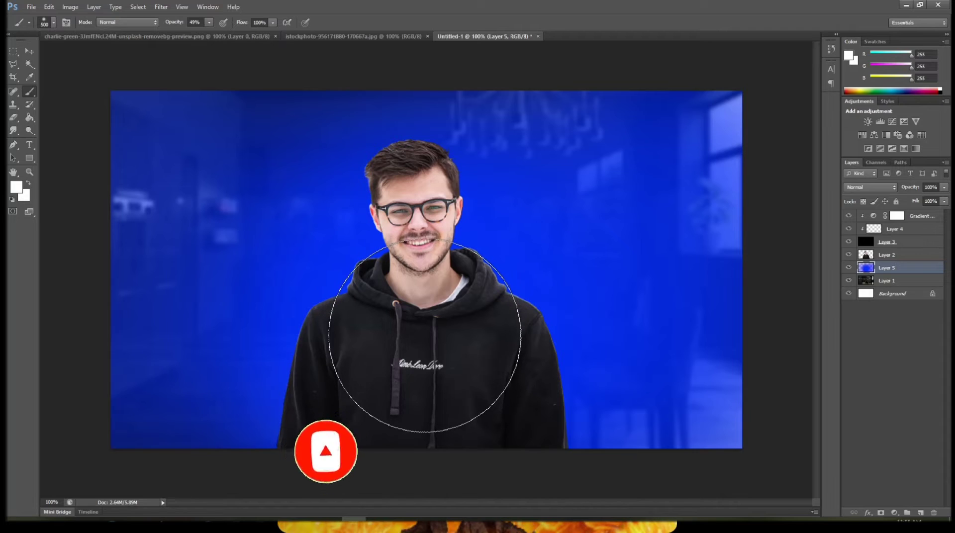
{"action": "left_click", "coordinate": [425, 336]}
{"action": "left_click", "coordinate": [426, 334]}
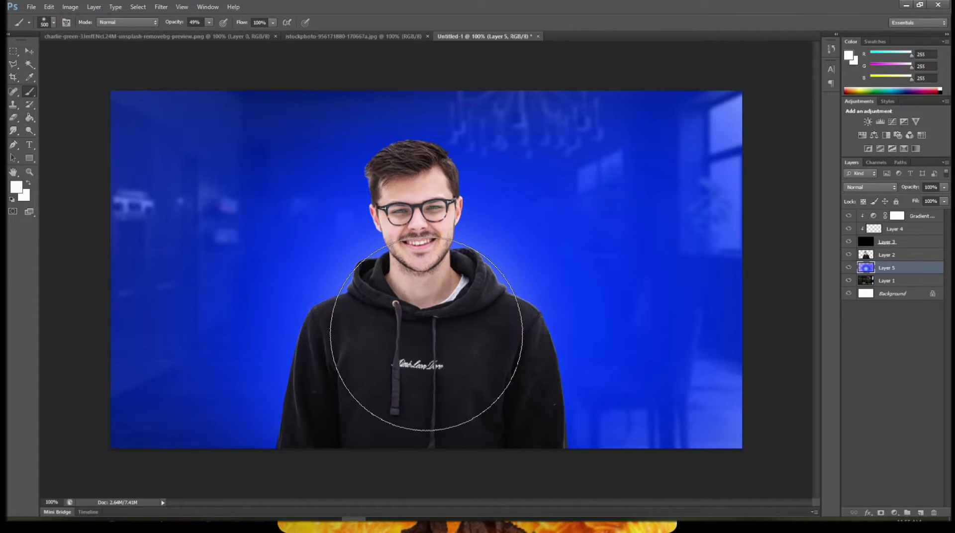
{"action": "key", "text": "ctrl+alt+z"}
{"action": "key", "text": "ctrl+alt+z"}
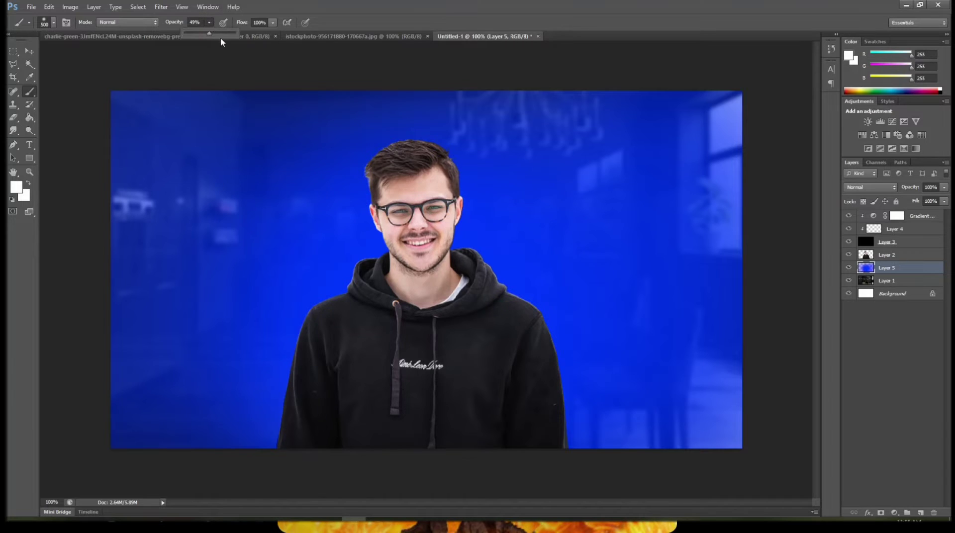
Step: Set the brush opacity to 100% and paint a white glow on Layer 5 behind the man's torso and shoulders
{"action": "left_click_drag", "start_coordinate": [203, 30], "coordinate": [237, 32]}
{"action": "left_click", "coordinate": [426, 340]}
{"action": "left_click", "coordinate": [426, 340]}
{"action": "left_click", "coordinate": [426, 340]}
{"action": "left_click", "coordinate": [426, 346]}
{"action": "left_click", "coordinate": [425, 352]}
{"action": "left_click", "coordinate": [427, 352]}
{"action": "left_click", "coordinate": [373, 401]}
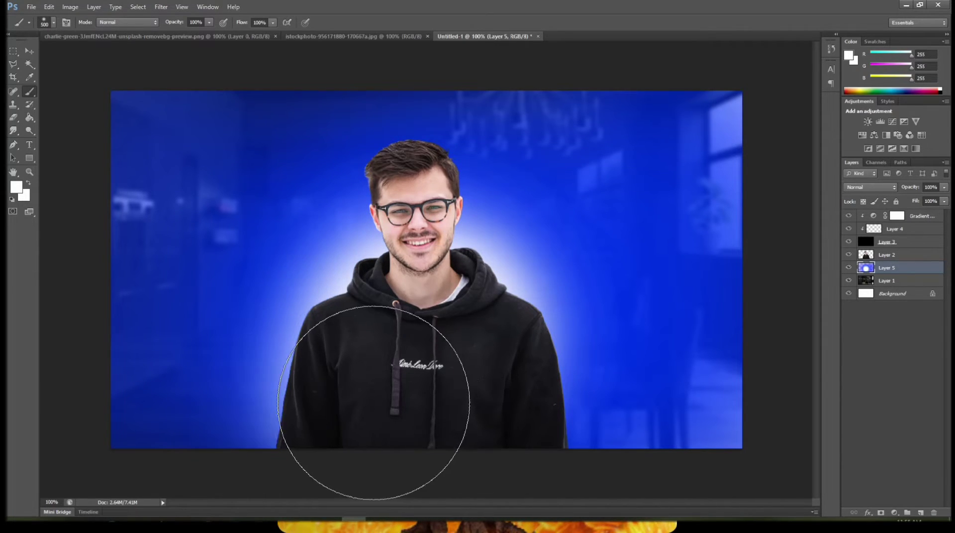
{"action": "left_click", "coordinate": [356, 405]}
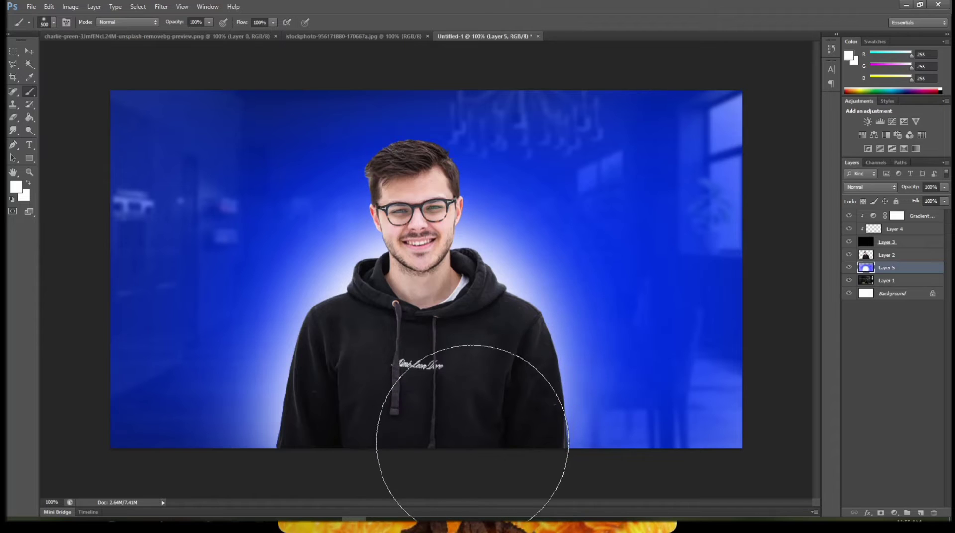
Step: Paint a white glow behind the man's head on Layer 5 with a 250 px brush
{"action": "key", "text": "bracketleft"}
{"action": "key", "text": "bracketleft"}
{"action": "key", "text": "bracketleft"}
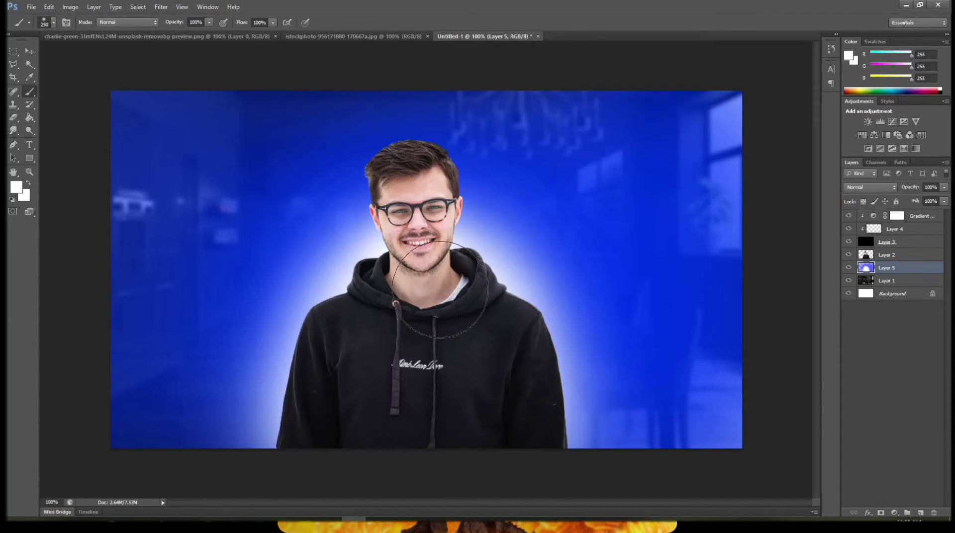
{"action": "left_click", "coordinate": [414, 189]}
{"action": "left_click", "coordinate": [414, 182]}
{"action": "left_click", "coordinate": [412, 183]}
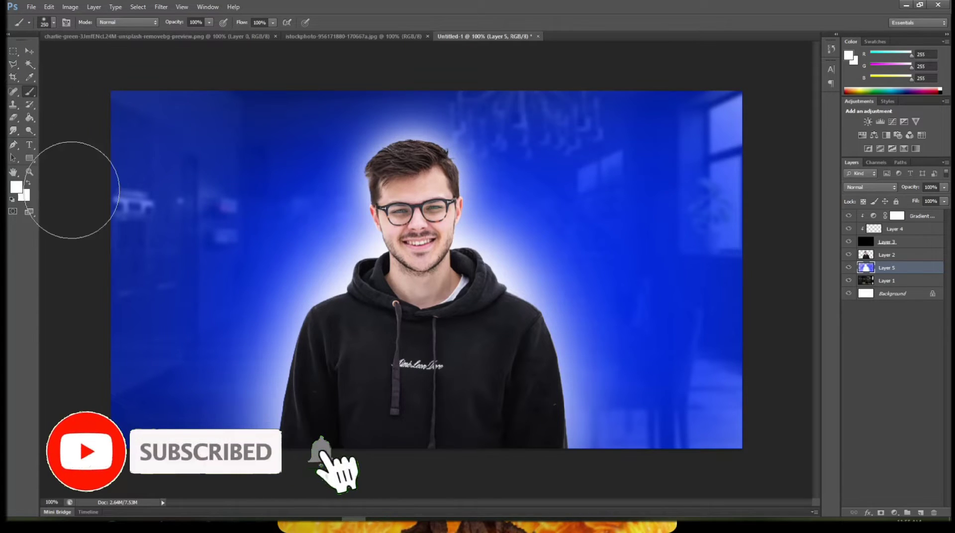
Step: Make Layer 4 the active layer and keep white as the foreground colour for painting the rim light
{"action": "left_click", "coordinate": [866, 256]}
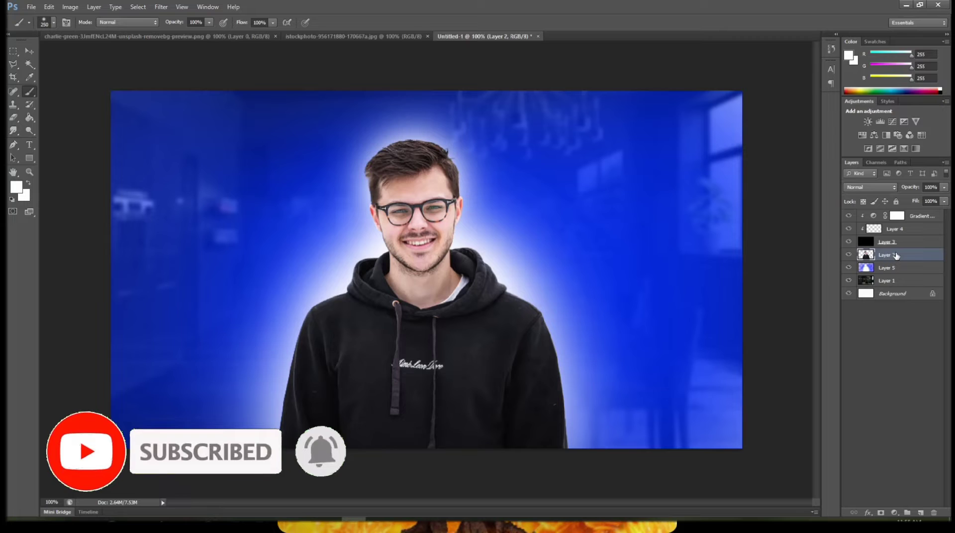
{"action": "left_click", "coordinate": [881, 230]}
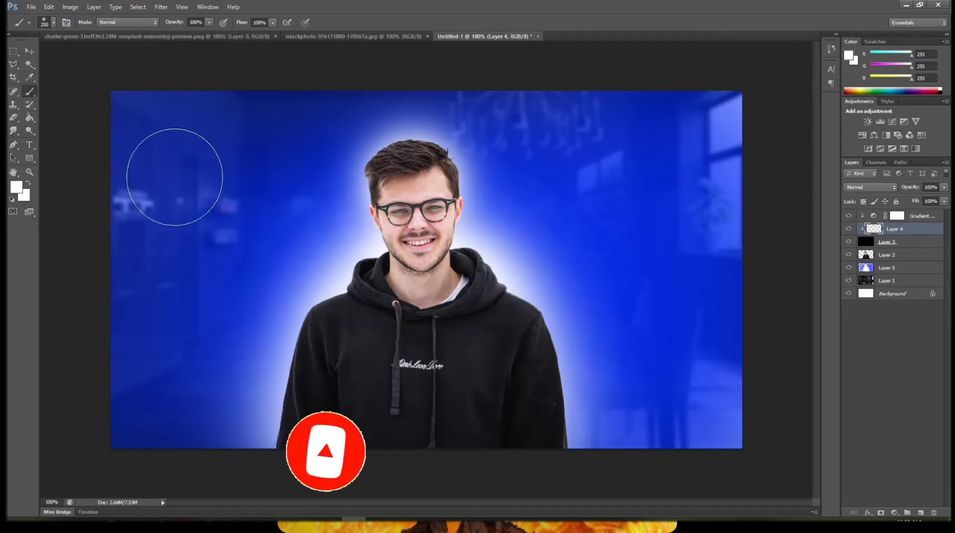
{"action": "left_click", "coordinate": [17, 187]}
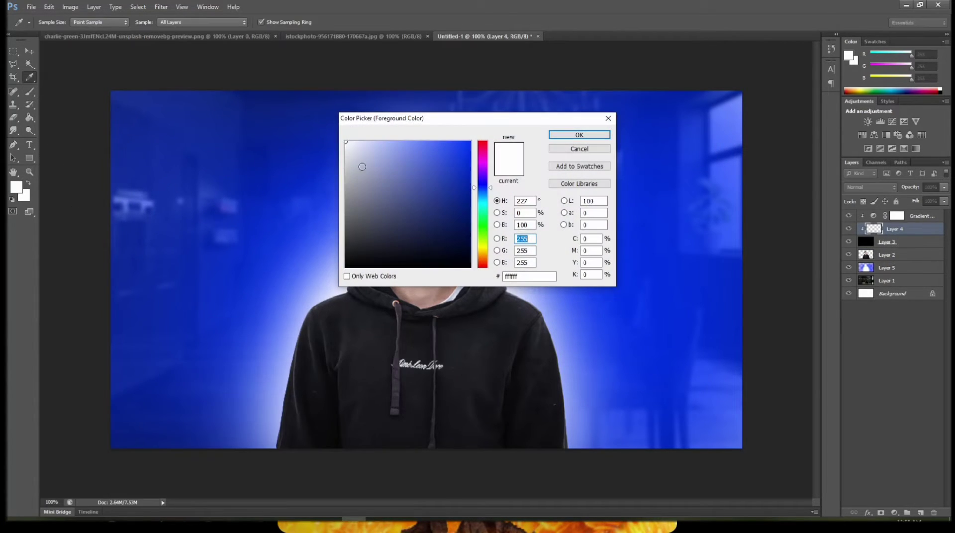
{"action": "left_click", "coordinate": [569, 140]}
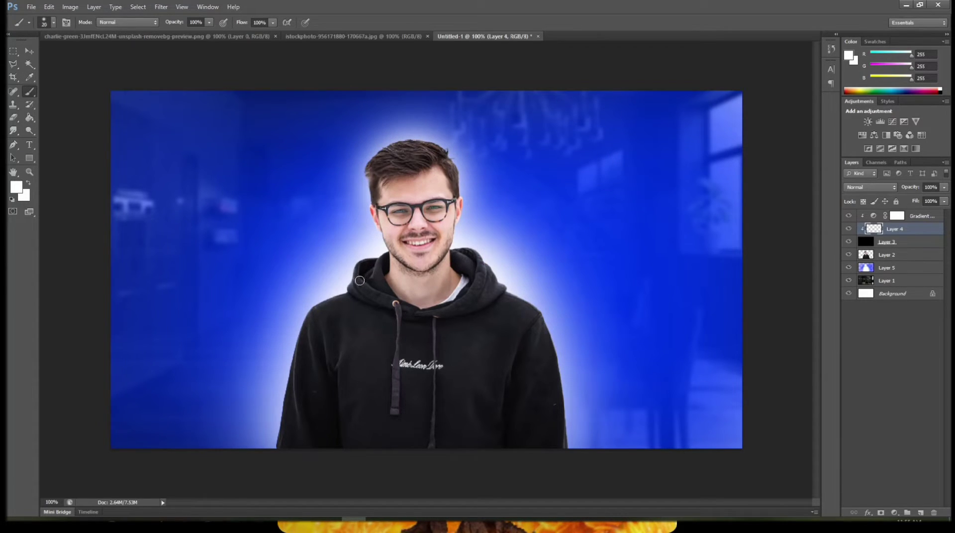
{"action": "key", "text": "z"}
{"action": "mouse_move", "coordinate": [348, 301]}
{"action": "left_mouse_down"}
{"action": "mouse_move", "coordinate": [404, 309]}
{"action": "mouse_move", "coordinate": [317, 278]}
{"action": "mouse_move", "coordinate": [373, 250]}
{"action": "mouse_move", "coordinate": [299, 268]}
{"action": "mouse_move", "coordinate": [350, 264]}
{"action": "mouse_move", "coordinate": [368, 307]}
{"action": "mouse_move", "coordinate": [321, 188]}
{"action": "left_mouse_up"}
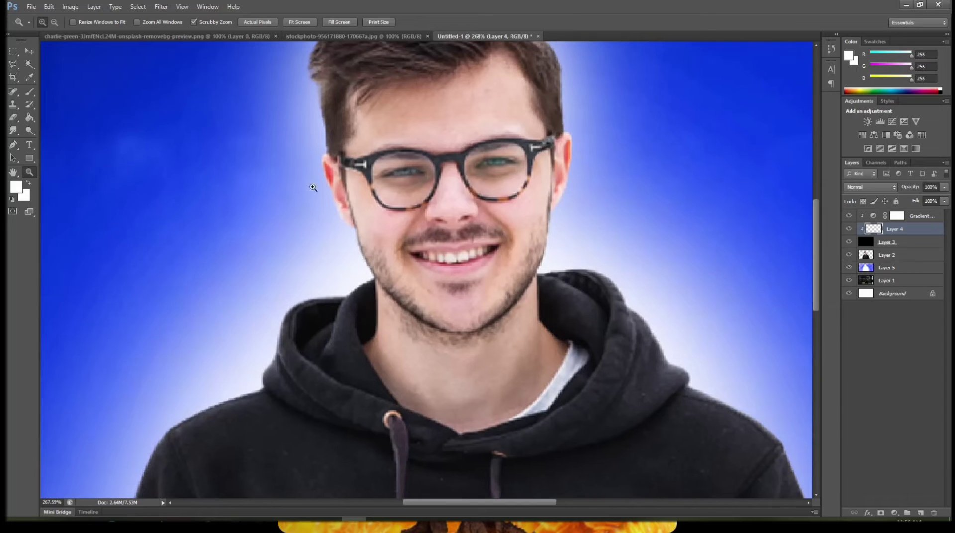
{"action": "left_click", "coordinate": [18, 133]}
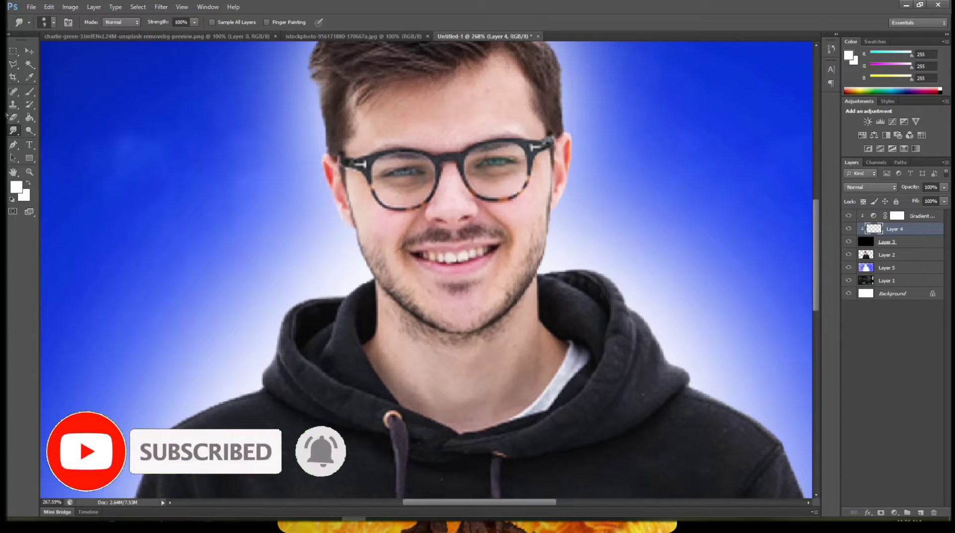
{"action": "left_click", "coordinate": [15, 187]}
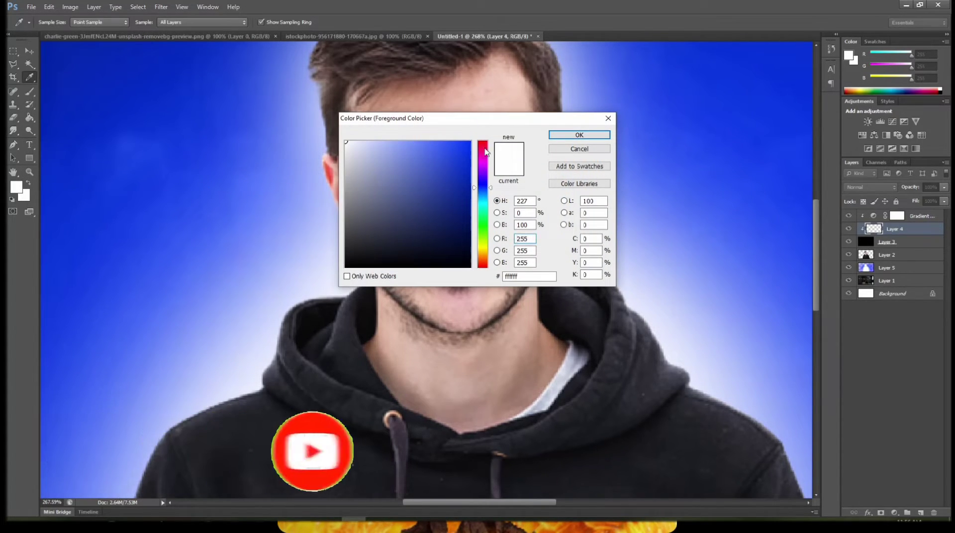
{"action": "left_click", "coordinate": [562, 134]}
{"action": "key", "text": "r"}
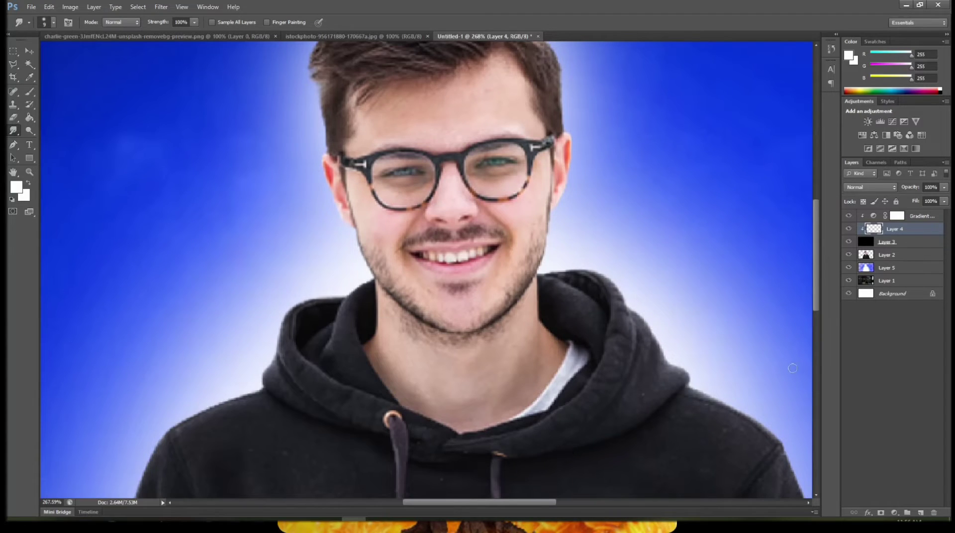
{"action": "left_click", "coordinate": [875, 270]}
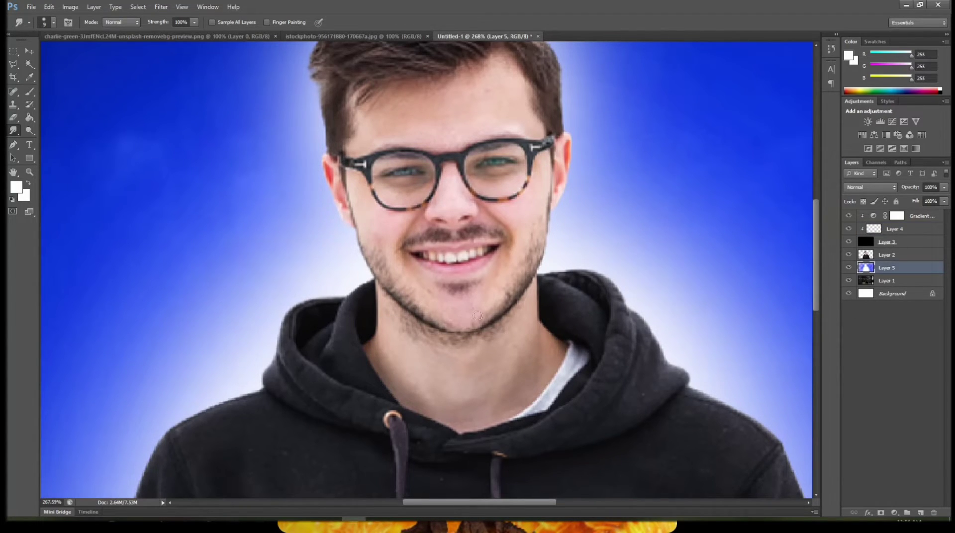
{"action": "left_click", "coordinate": [870, 257]}
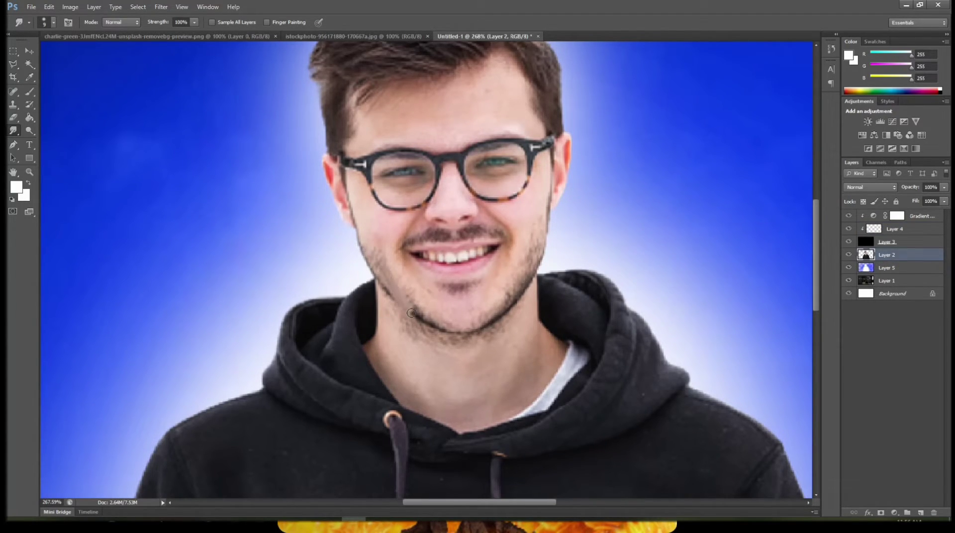
{"action": "key", "text": "alt+bracketleft"}
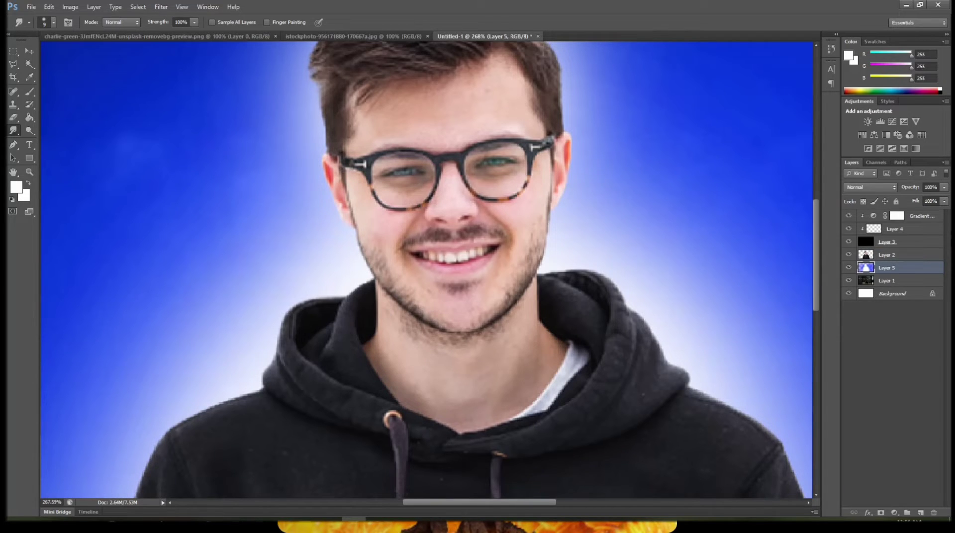
{"action": "left_click", "coordinate": [882, 247]}
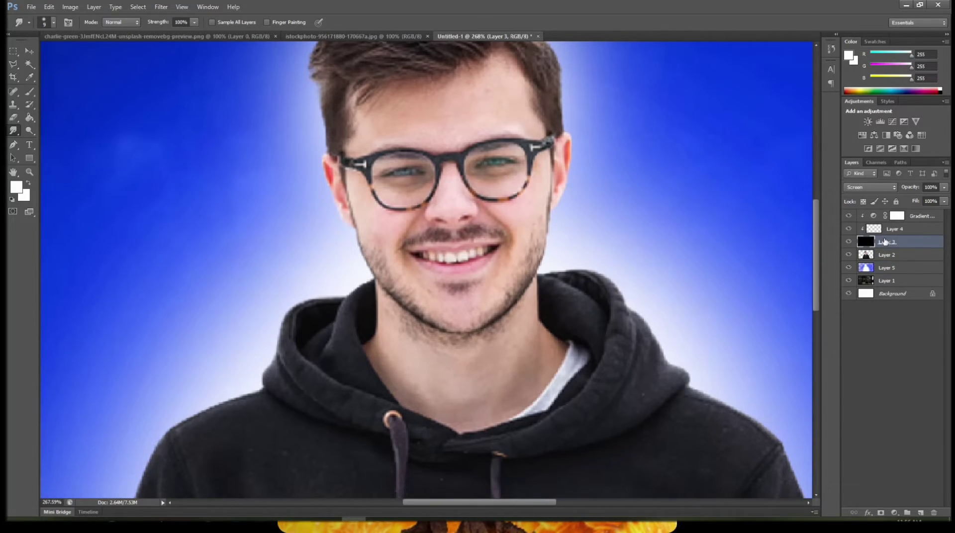
{"action": "left_click", "coordinate": [897, 216]}
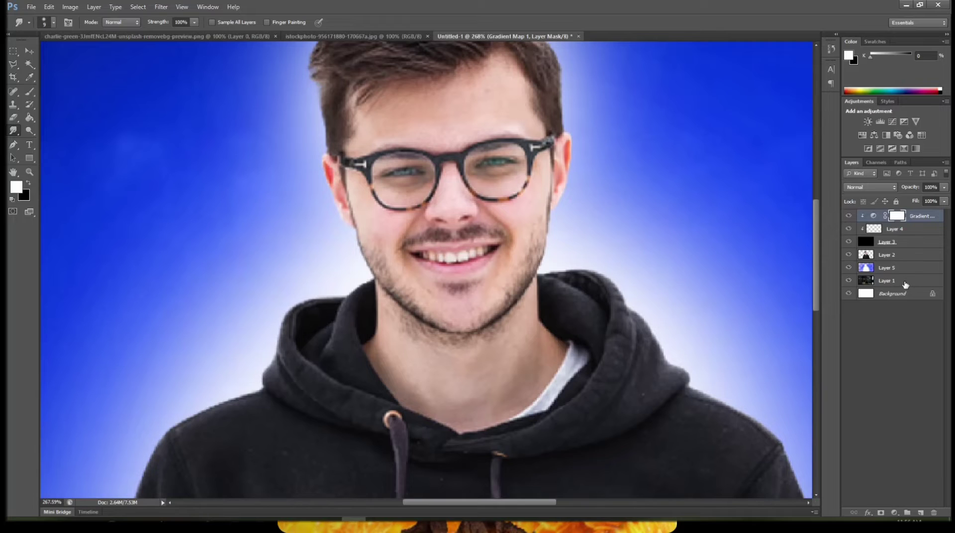
{"action": "left_click", "coordinate": [890, 281]}
{"action": "left_click", "coordinate": [895, 268]}
{"action": "left_click", "coordinate": [897, 254]}
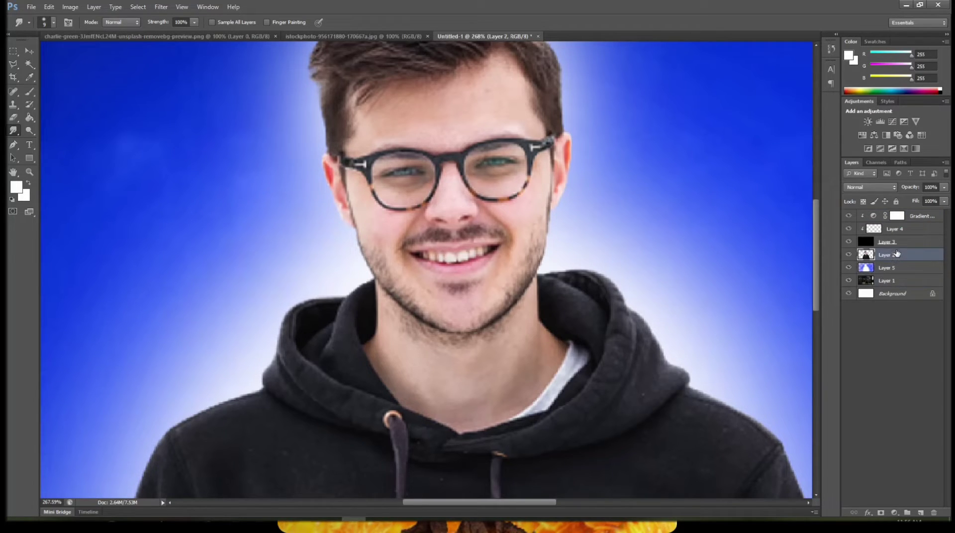
{"action": "left_click", "coordinate": [879, 230]}
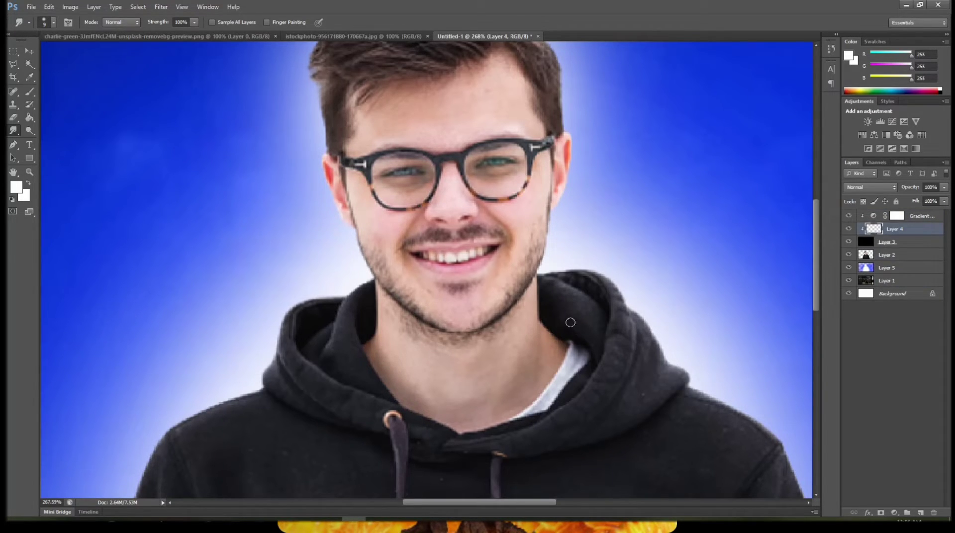
{"action": "left_click", "coordinate": [18, 187]}
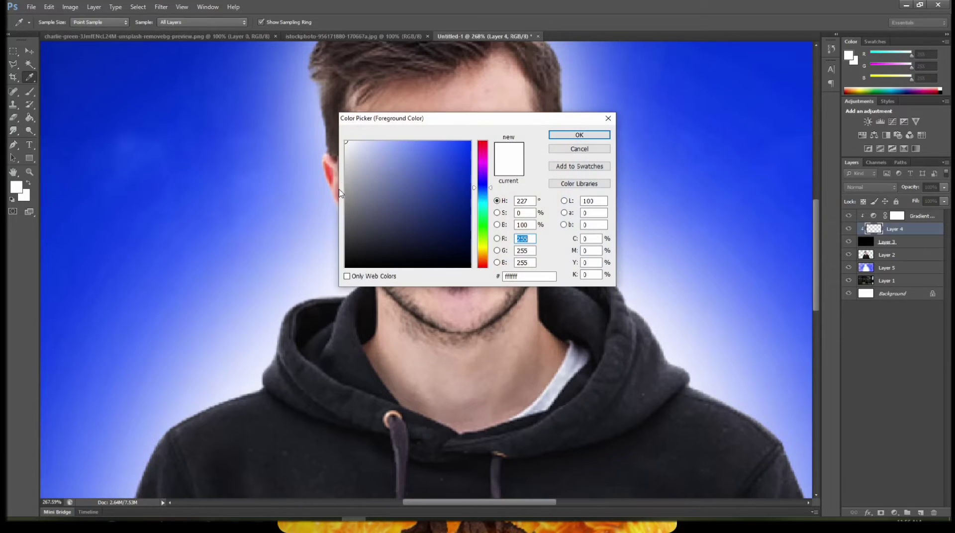
{"action": "left_click", "coordinate": [554, 149]}
Step: Paint white glowing edge lines along both sides of the man's face below the ears on Layer 4 with a 10 px brush
{"action": "mouse_move", "coordinate": [29, 91]}
{"action": "left_mouse_down"}
{"action": "mouse_move", "coordinate": [89, 115]}
{"action": "mouse_move", "coordinate": [85, 90]}
{"action": "left_mouse_up"}
{"action": "left_click_drag", "start_coordinate": [334, 243], "coordinate": [336, 276]}
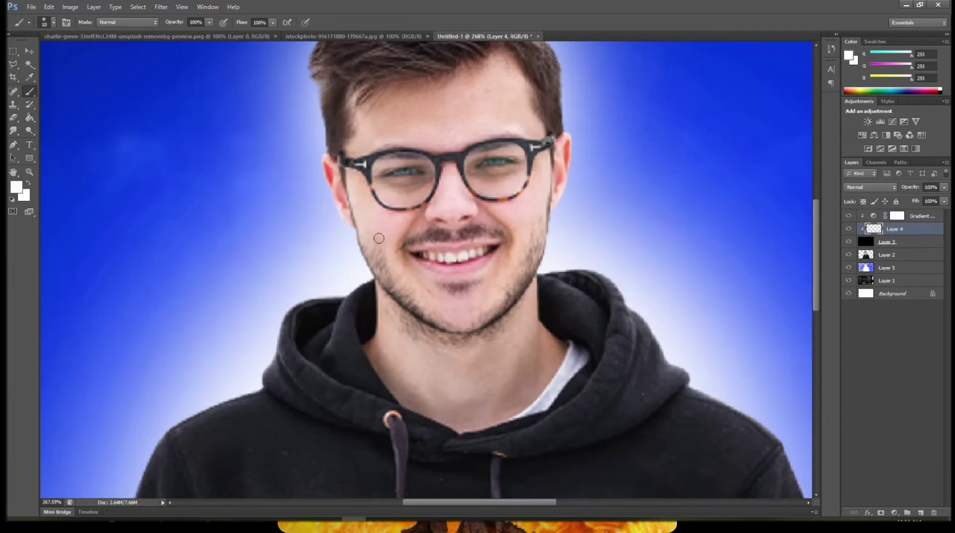
{"action": "left_click", "coordinate": [354, 231]}
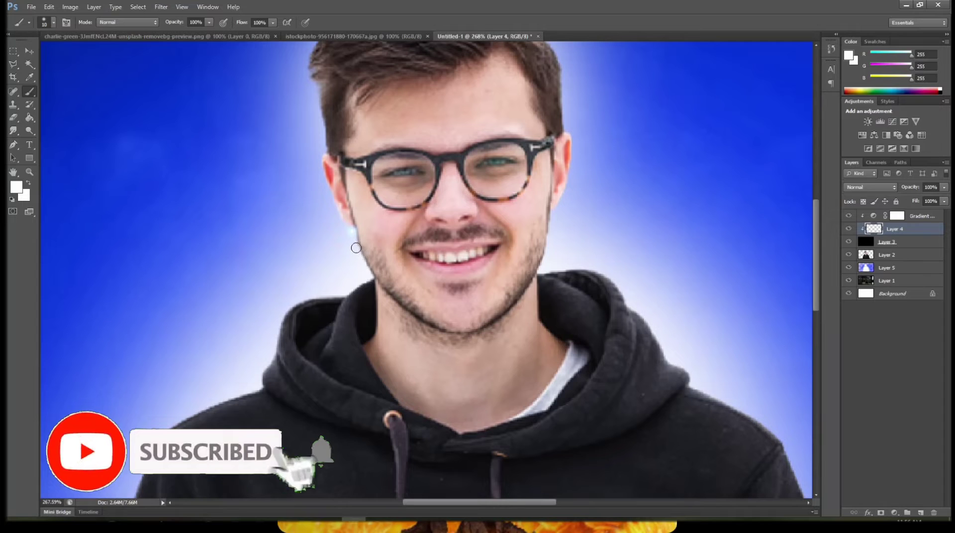
{"action": "left_click_drag", "start_coordinate": [356, 236], "coordinate": [368, 270]}
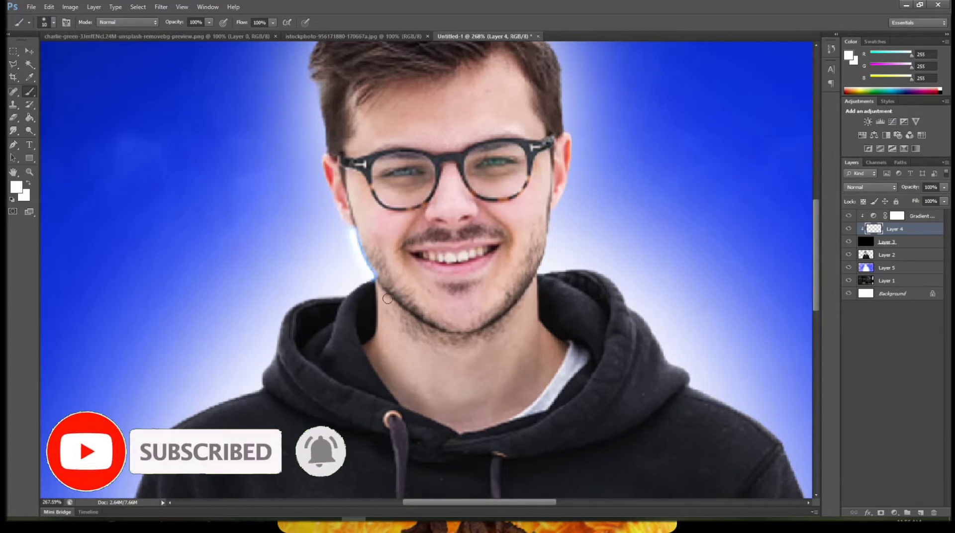
{"action": "left_click_drag", "start_coordinate": [352, 229], "coordinate": [303, 235]}
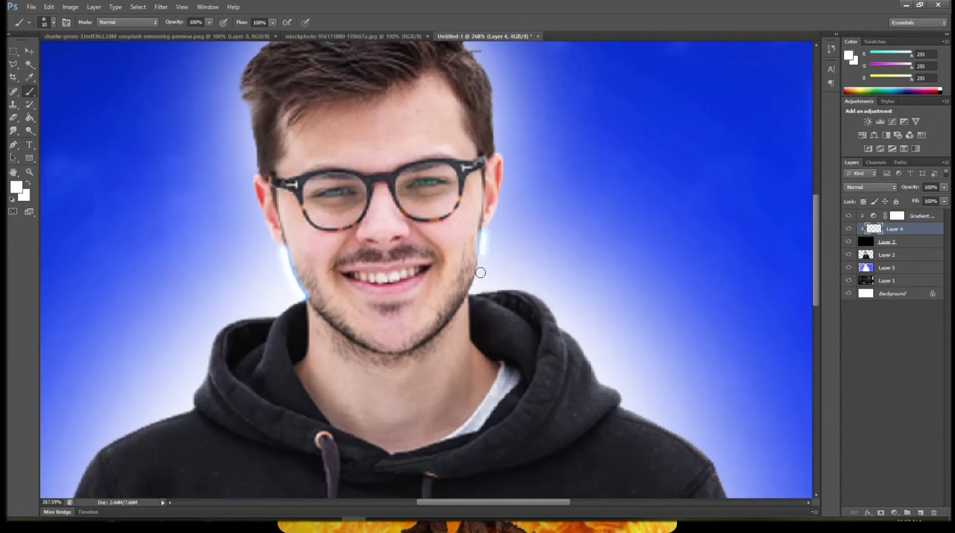
{"action": "left_click_drag", "start_coordinate": [495, 257], "coordinate": [457, 345]}
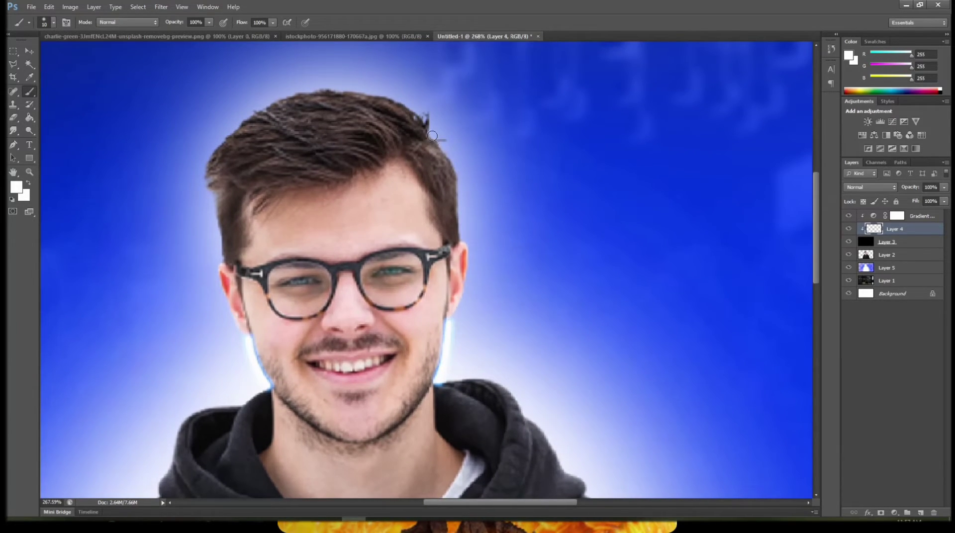
Step: Paint a glowing outline along the right edge of the hair, from the crown down to the ear
{"action": "left_click_drag", "start_coordinate": [451, 156], "coordinate": [458, 172]}
{"action": "left_click_drag", "start_coordinate": [464, 223], "coordinate": [463, 234]}
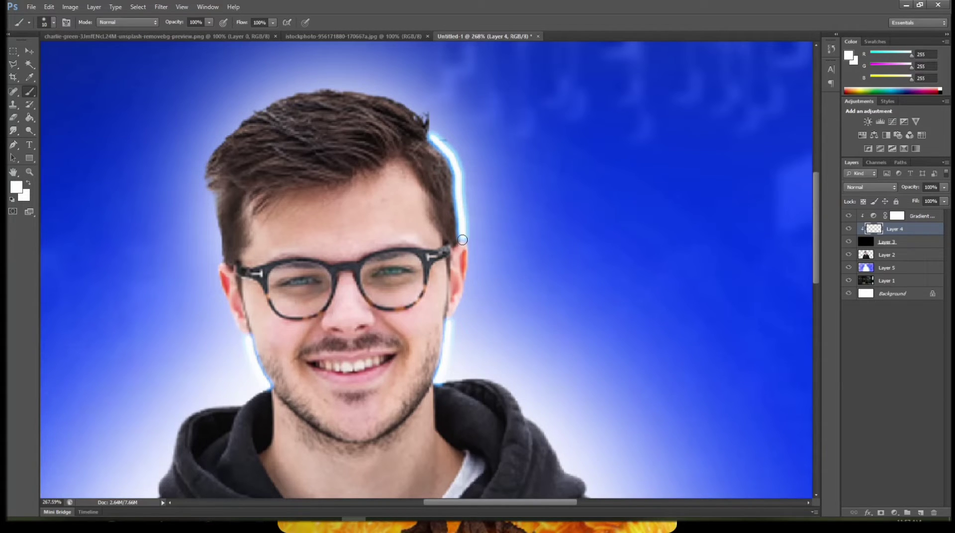
{"action": "left_click_drag", "start_coordinate": [401, 193], "coordinate": [448, 266]}
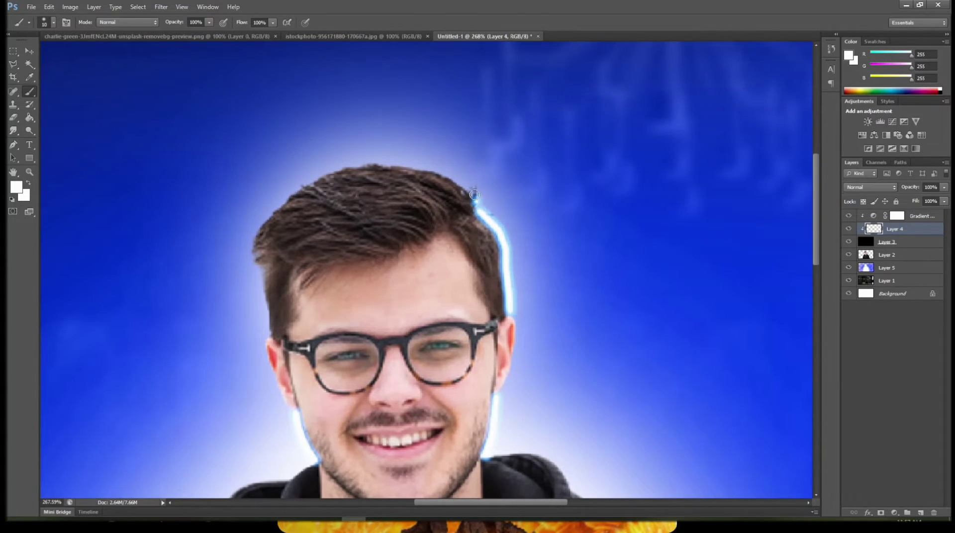
{"action": "key", "text": "ctrl+z"}
{"action": "left_click_drag", "start_coordinate": [454, 175], "coordinate": [479, 218]}
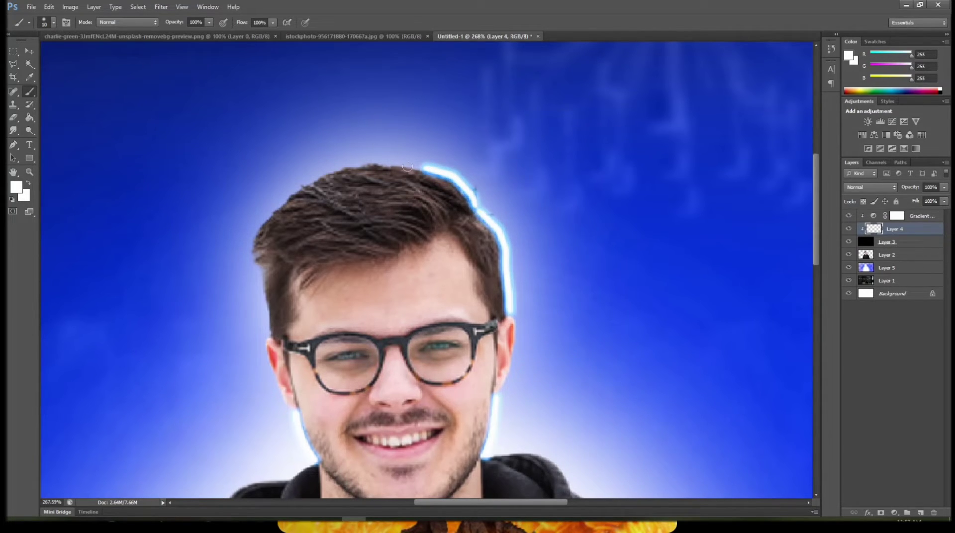
Step: Replace the straight line over the crown with a freehand glow across the top of the hair and down its left edge
{"action": "left_click", "coordinate": [338, 167], "text": "shift"}
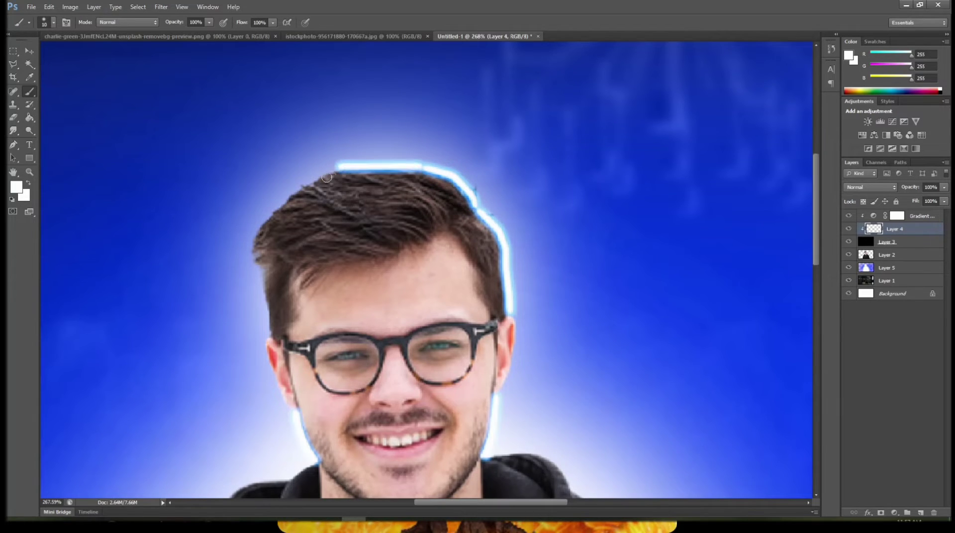
{"action": "key", "text": "ctrl+z"}
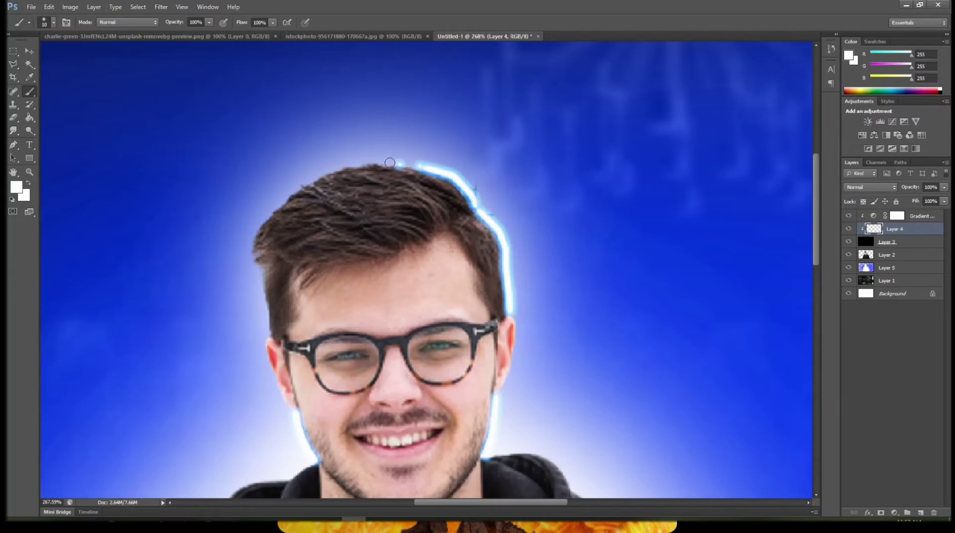
{"action": "mouse_move", "coordinate": [416, 166]}
{"action": "left_mouse_down"}
{"action": "mouse_move", "coordinate": [353, 164]}
{"action": "mouse_move", "coordinate": [273, 195]}
{"action": "mouse_move", "coordinate": [257, 248]}
{"action": "left_mouse_up"}
{"action": "scroll", "coordinate": [284, 239], "scroll_direction": "down", "scroll_amount": 4}
{"action": "mouse_move", "coordinate": [282, 138]}
{"action": "left_mouse_down"}
{"action": "mouse_move", "coordinate": [267, 160]}
{"action": "mouse_move", "coordinate": [280, 241]}
{"action": "mouse_move", "coordinate": [309, 113]}
{"action": "left_mouse_up"}
Step: Paint glowing lines under the jaw on both sides of the chin, undoing the straight stroke across it
{"action": "left_click_drag", "start_coordinate": [332, 250], "coordinate": [389, 292]}
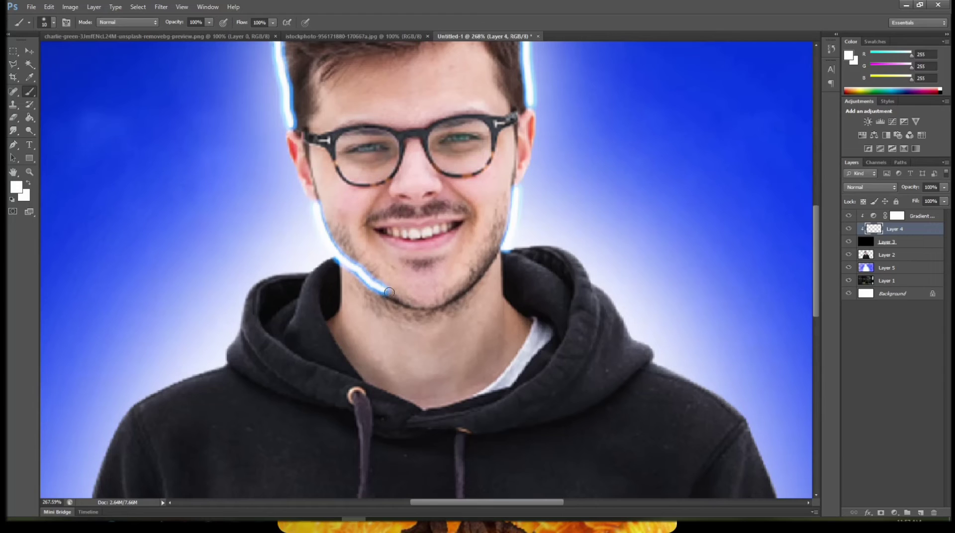
{"action": "left_click", "coordinate": [505, 247], "text": "shift"}
{"action": "key", "text": "ctrl+z"}
{"action": "mouse_move", "coordinate": [504, 249]}
{"action": "left_mouse_down"}
{"action": "mouse_move", "coordinate": [438, 312]}
{"action": "mouse_move", "coordinate": [461, 237]}
{"action": "left_mouse_up"}
Step: Paint glowing strokes along both sides of the hoodie's neckline and inside the right half of the hood
{"action": "left_click_drag", "start_coordinate": [369, 241], "coordinate": [418, 309]}
{"action": "mouse_move", "coordinate": [596, 254]}
{"action": "left_mouse_down"}
{"action": "mouse_move", "coordinate": [603, 271]}
{"action": "mouse_move", "coordinate": [536, 331]}
{"action": "left_mouse_up"}
{"action": "left_click_drag", "start_coordinate": [587, 176], "coordinate": [611, 211]}
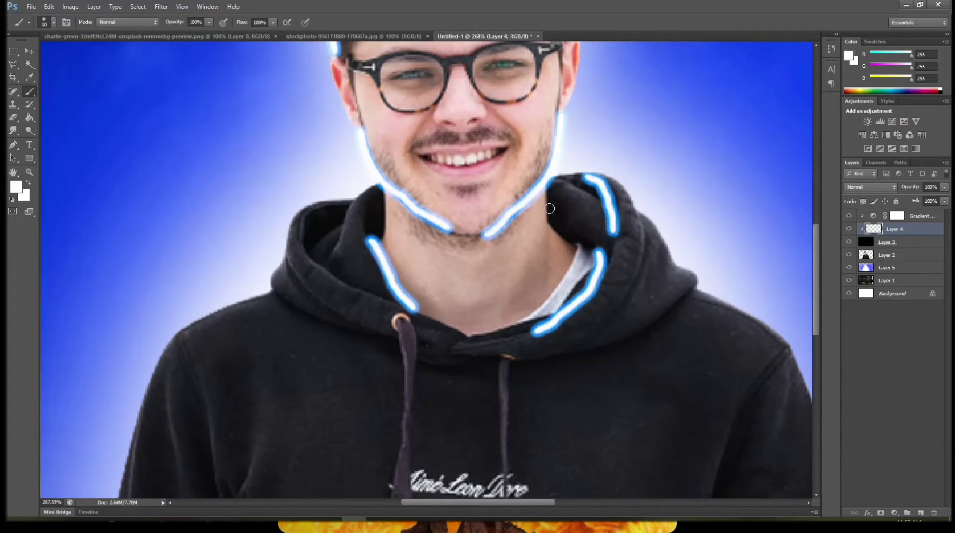
{"action": "left_click_drag", "start_coordinate": [551, 225], "coordinate": [574, 243]}
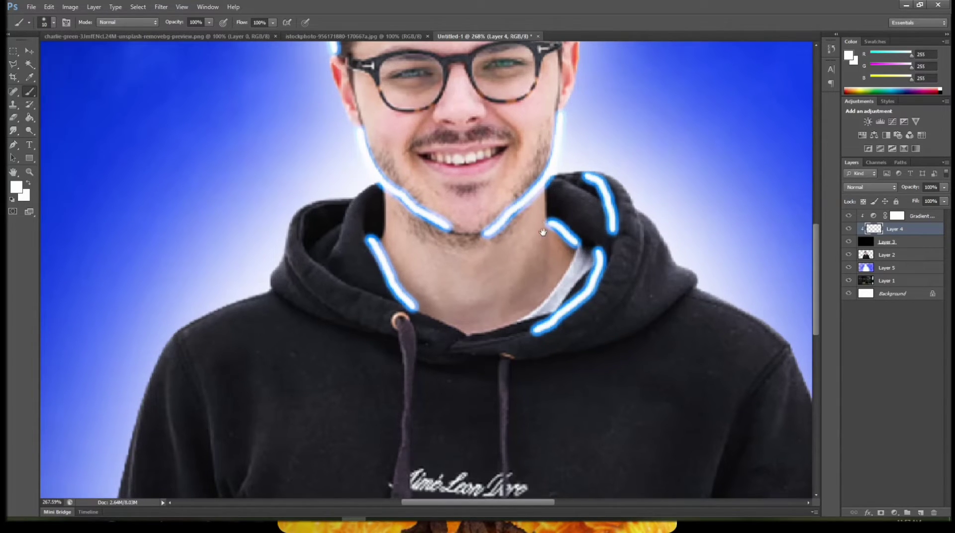
Step: Paint glowing lines along the left half of the hood's rim, lower seam and outer edge, and over the left shoulder
{"action": "scroll", "coordinate": [543, 239], "scroll_direction": "down", "scroll_amount": 2}
{"action": "mouse_move", "coordinate": [347, 150]}
{"action": "left_mouse_down"}
{"action": "mouse_move", "coordinate": [316, 159]}
{"action": "mouse_move", "coordinate": [303, 202]}
{"action": "mouse_move", "coordinate": [367, 244]}
{"action": "left_mouse_up"}
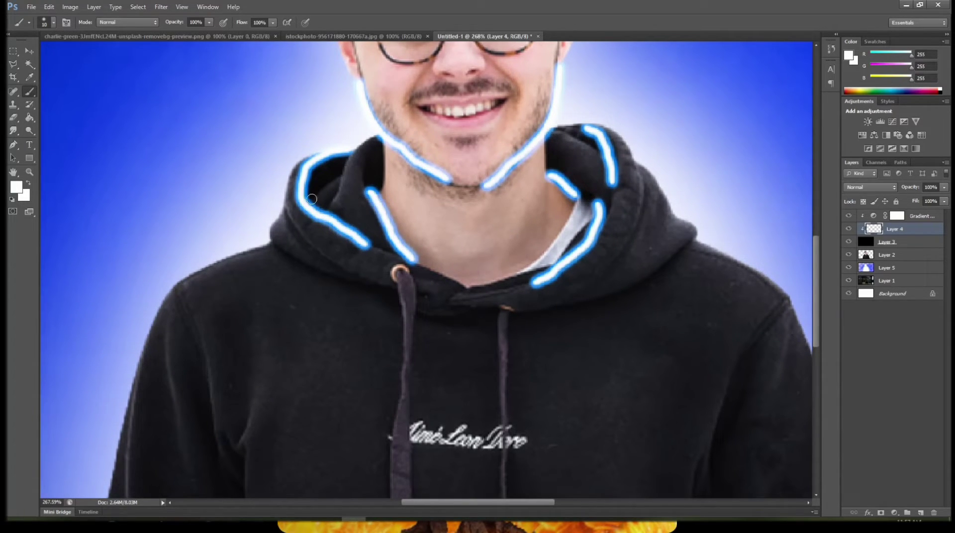
{"action": "mouse_move", "coordinate": [274, 243]}
{"action": "left_mouse_down"}
{"action": "mouse_move", "coordinate": [343, 283]}
{"action": "mouse_move", "coordinate": [397, 298]}
{"action": "left_mouse_up"}
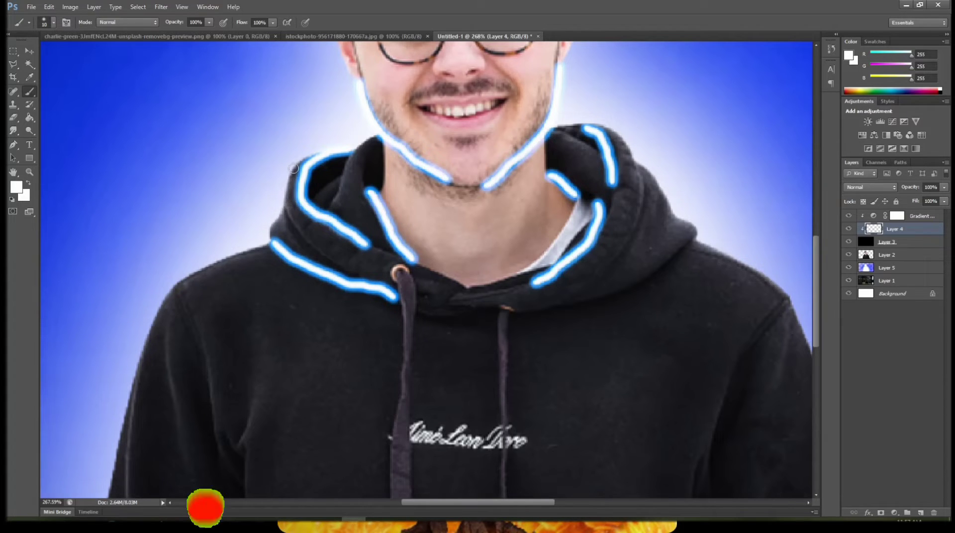
{"action": "mouse_move", "coordinate": [247, 271]}
{"action": "left_mouse_down"}
{"action": "mouse_move", "coordinate": [263, 235]}
{"action": "mouse_move", "coordinate": [267, 158]}
{"action": "mouse_move", "coordinate": [185, 206]}
{"action": "mouse_move", "coordinate": [154, 254]}
{"action": "left_mouse_up"}
Step: Paint glowing lines down the hood's right outer edge, over the right shoulder and along the hood's lower right seam
{"action": "left_click_drag", "start_coordinate": [762, 113], "coordinate": [624, 141]}
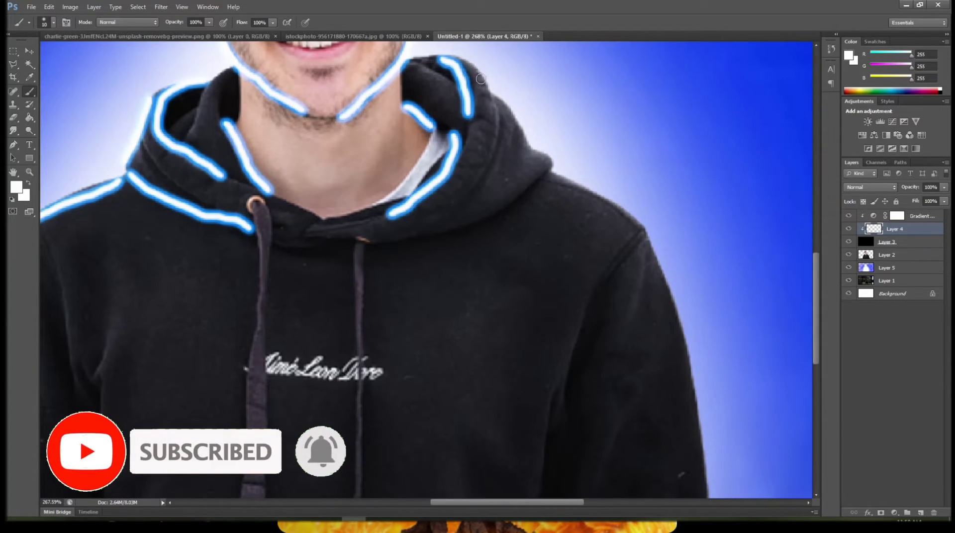
{"action": "mouse_move", "coordinate": [492, 94]}
{"action": "left_mouse_down"}
{"action": "mouse_move", "coordinate": [563, 183]}
{"action": "mouse_move", "coordinate": [649, 228]}
{"action": "left_mouse_up"}
{"action": "left_click_drag", "start_coordinate": [581, 246], "coordinate": [618, 232]}
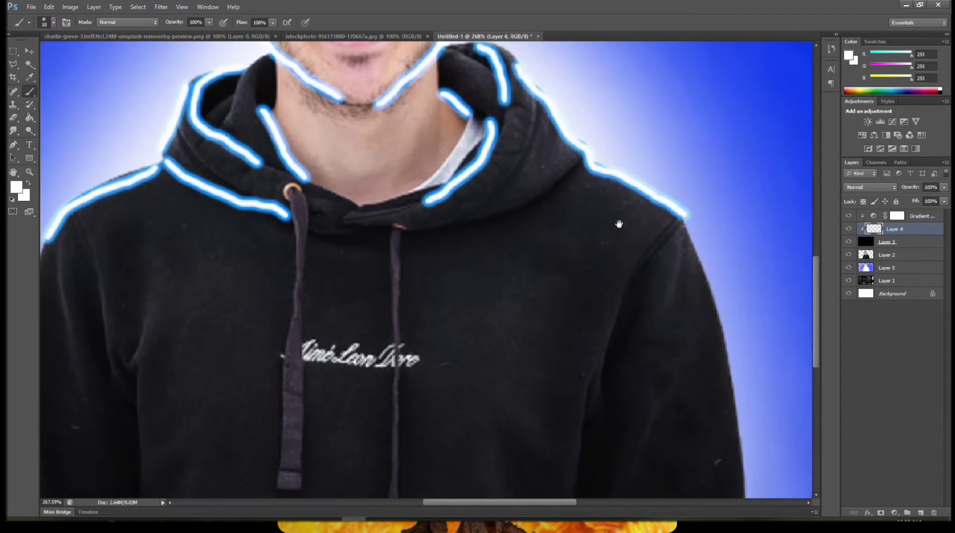
{"action": "mouse_move", "coordinate": [579, 170]}
{"action": "left_mouse_down"}
{"action": "mouse_move", "coordinate": [511, 206]}
{"action": "mouse_move", "coordinate": [415, 232]}
{"action": "left_mouse_up"}
Step: Paint a long glowing stroke down the hoodie's left sleeve
{"action": "left_click_drag", "start_coordinate": [481, 178], "coordinate": [543, 91]}
{"action": "left_click_drag", "start_coordinate": [477, 193], "coordinate": [470, 91]}
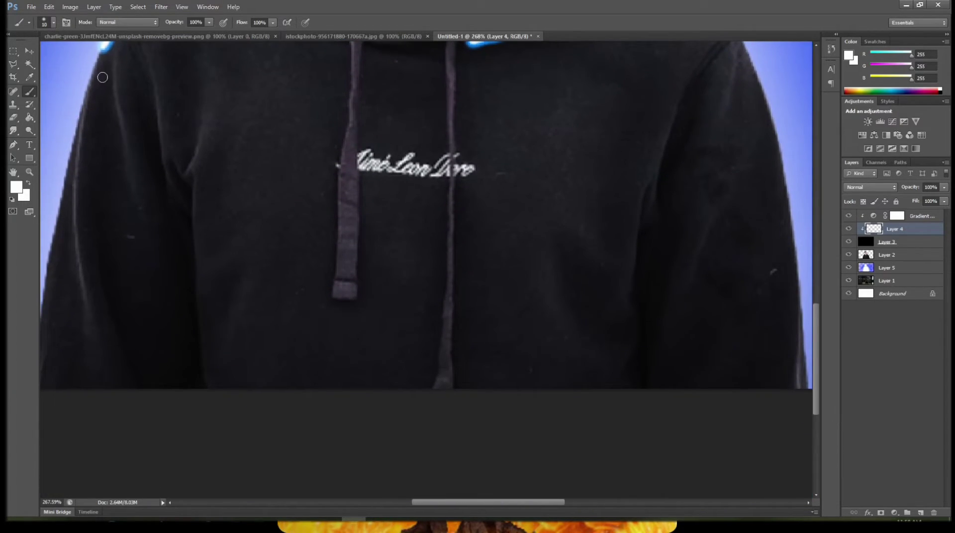
{"action": "mouse_move", "coordinate": [89, 94]}
{"action": "left_mouse_down"}
{"action": "mouse_move", "coordinate": [87, 207]}
{"action": "mouse_move", "coordinate": [112, 343]}
{"action": "left_mouse_up"}
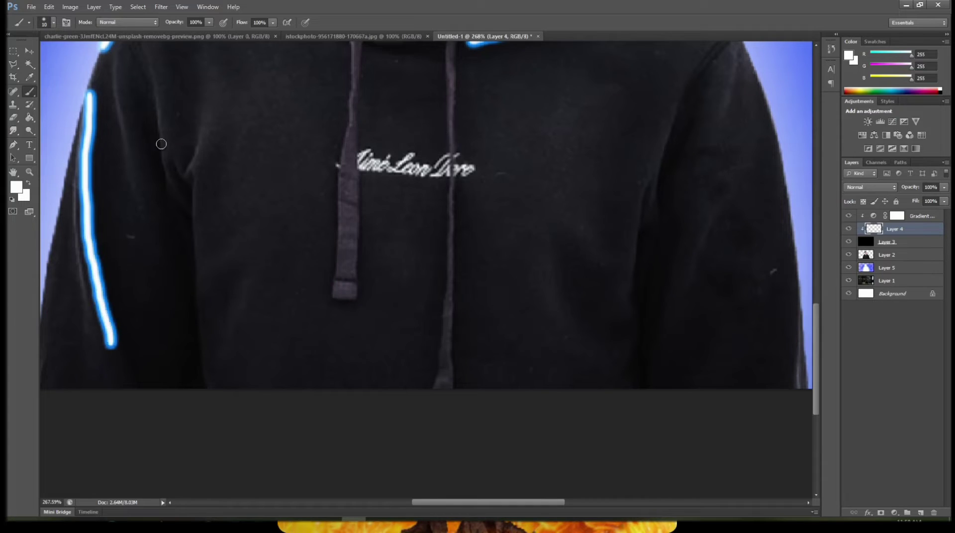
Step: Paint glowing fold lines along the left side of the torso, the right armhole, the right sleeve and the lower right chest
{"action": "mouse_move", "coordinate": [203, 147]}
{"action": "left_mouse_down"}
{"action": "mouse_move", "coordinate": [206, 342]}
{"action": "mouse_move", "coordinate": [53, 446]}
{"action": "left_mouse_up"}
{"action": "mouse_move", "coordinate": [551, 170]}
{"action": "left_mouse_down"}
{"action": "mouse_move", "coordinate": [509, 254]}
{"action": "mouse_move", "coordinate": [479, 371]}
{"action": "left_mouse_up"}
{"action": "mouse_move", "coordinate": [571, 297]}
{"action": "left_mouse_down"}
{"action": "mouse_move", "coordinate": [533, 354]}
{"action": "mouse_move", "coordinate": [511, 450]}
{"action": "left_mouse_up"}
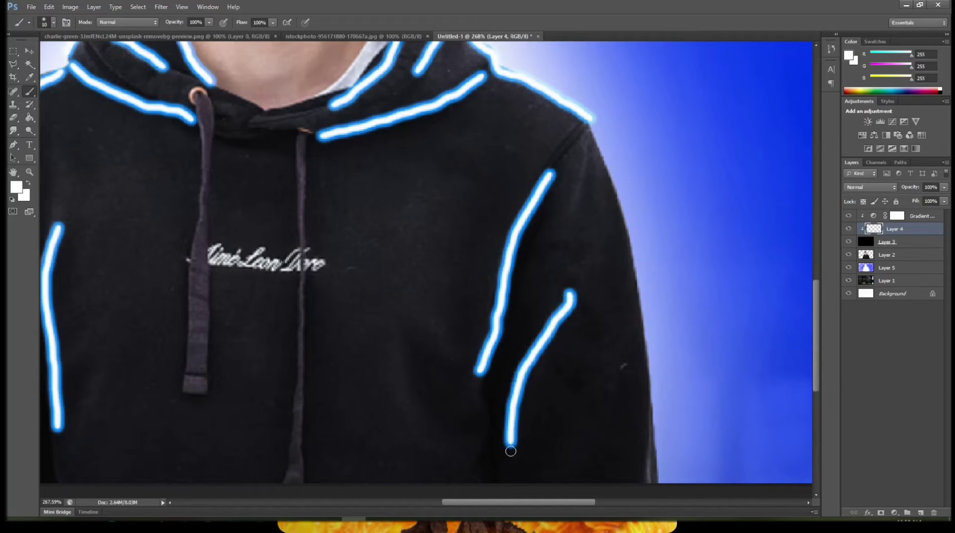
{"action": "left_click_drag", "start_coordinate": [410, 300], "coordinate": [418, 288]}
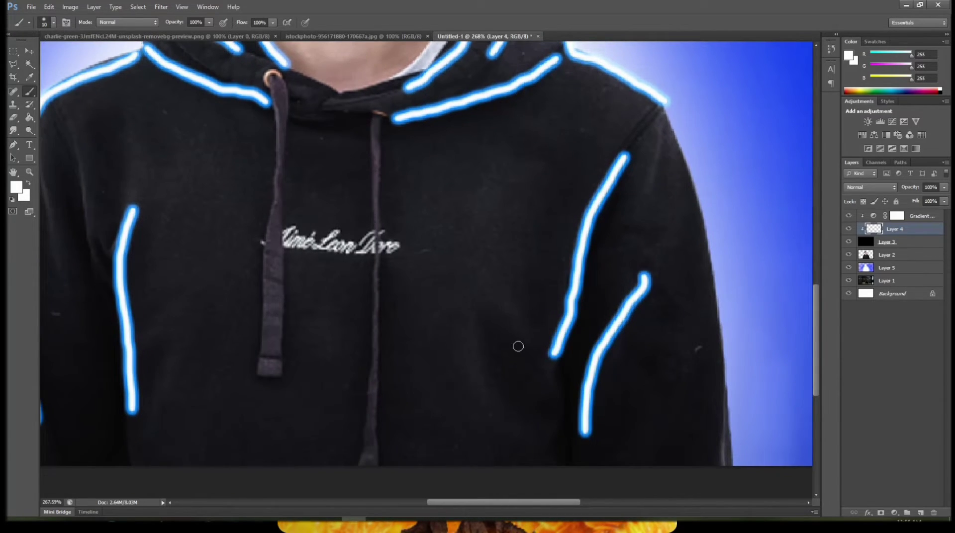
{"action": "mouse_move", "coordinate": [471, 336]}
{"action": "left_mouse_down"}
{"action": "mouse_move", "coordinate": [506, 428]}
{"action": "mouse_move", "coordinate": [516, 424]}
{"action": "left_mouse_up"}
Step: Paint a short glowing fold line down the upper left sleeve, just below the shoulder
{"action": "scroll", "coordinate": [269, 259], "scroll_direction": "up", "scroll_amount": 5}
{"action": "scroll", "coordinate": [269, 260], "scroll_direction": "left", "scroll_amount": 5}
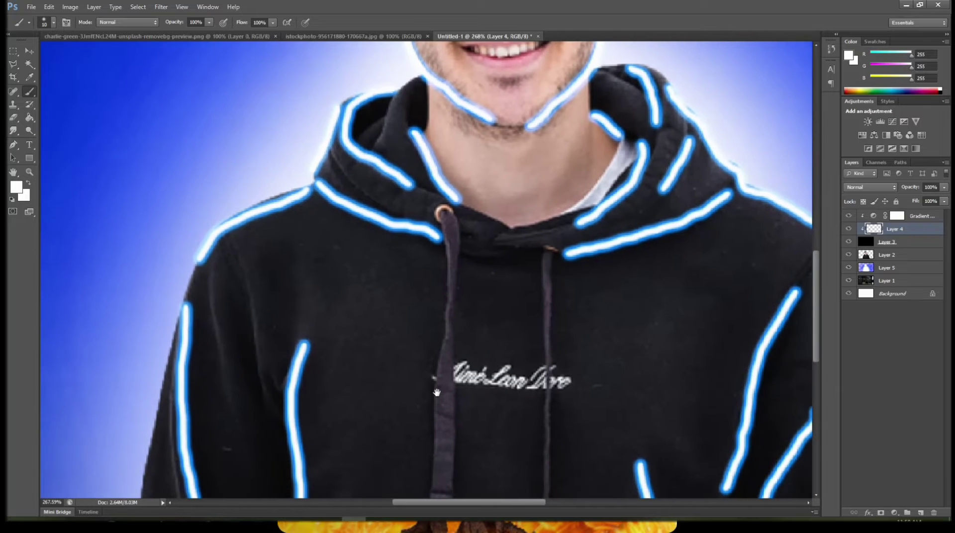
{"action": "mouse_move", "coordinate": [242, 272]}
{"action": "left_mouse_down"}
{"action": "mouse_move", "coordinate": [255, 338]}
{"action": "mouse_move", "coordinate": [253, 406]}
{"action": "left_mouse_up"}
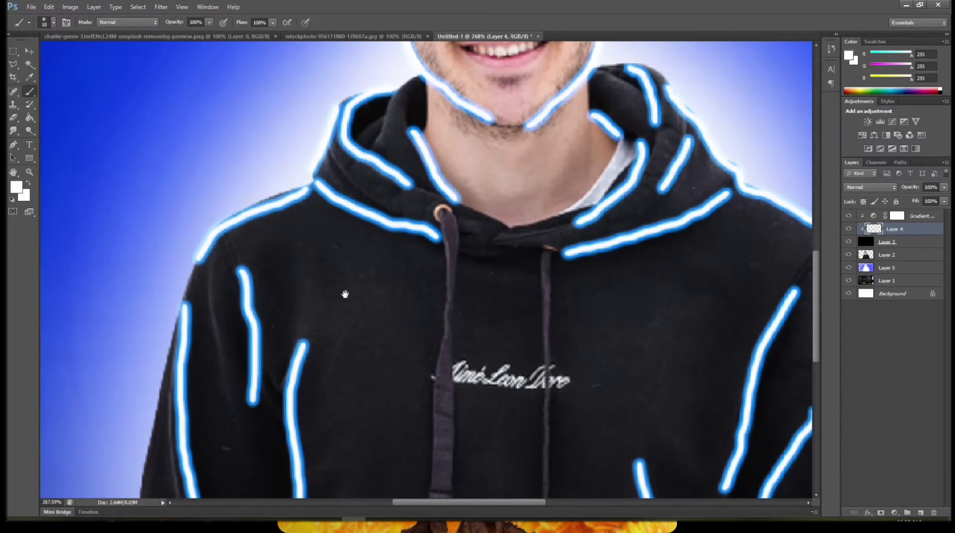
Step: Paint a glowing line along the left sleeve's outer edge from the hem up to the shoulder line
{"action": "scroll", "coordinate": [354, 141], "scroll_direction": "down", "scroll_amount": 5}
{"action": "scroll", "coordinate": [354, 140], "scroll_direction": "left", "scroll_amount": 1}
{"action": "left_click_drag", "start_coordinate": [203, 239], "coordinate": [206, 234]}
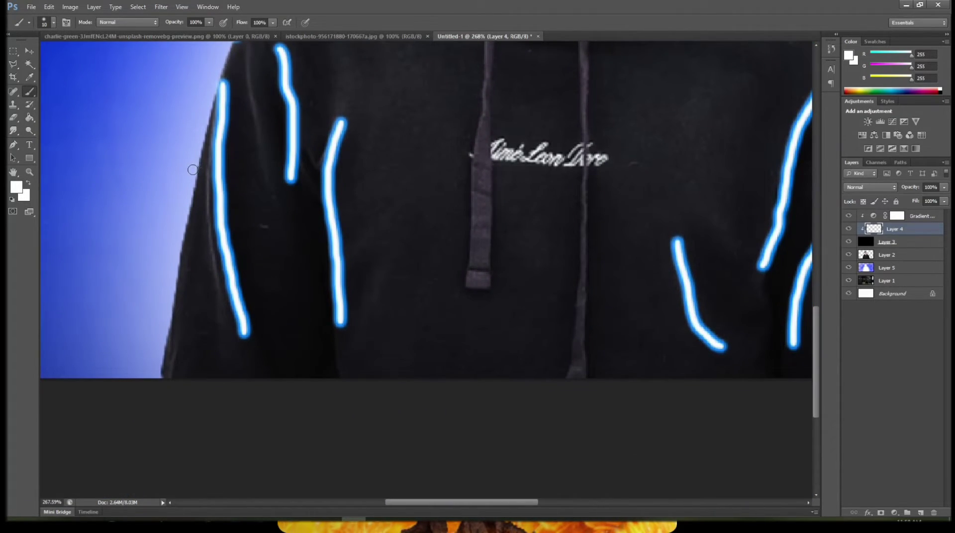
{"action": "left_click_drag", "start_coordinate": [192, 166], "coordinate": [160, 376]}
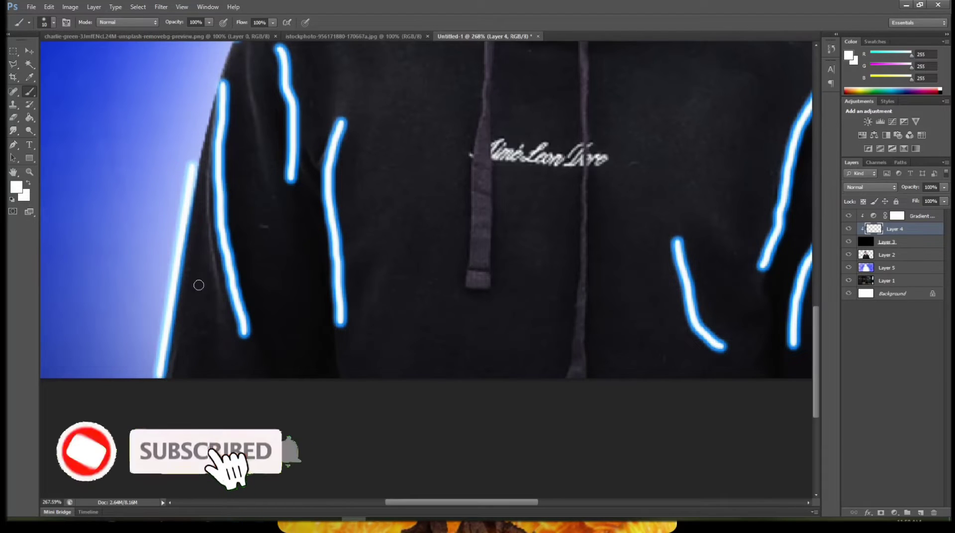
{"action": "scroll", "coordinate": [199, 283], "scroll_direction": "up", "scroll_amount": 3}
{"action": "scroll", "coordinate": [199, 284], "scroll_direction": "right", "scroll_amount": 1}
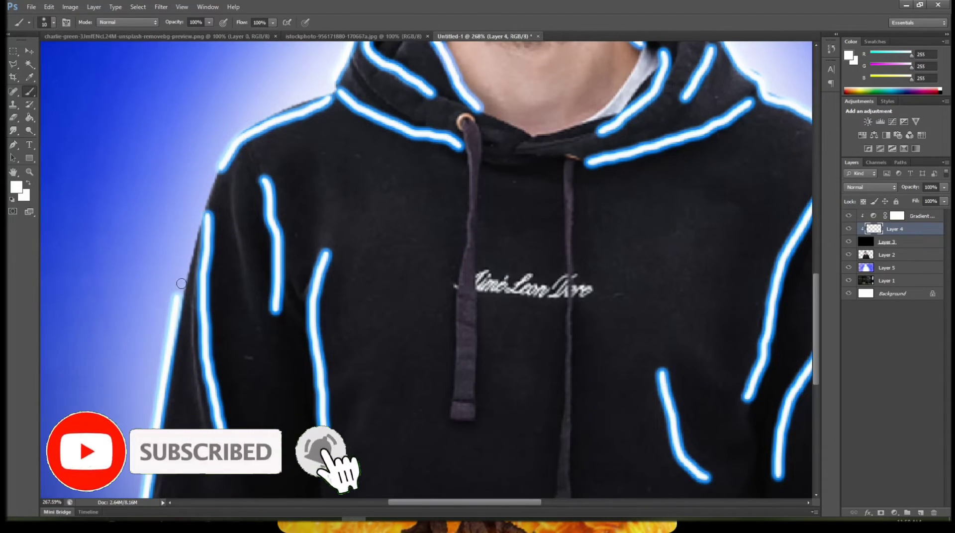
{"action": "left_click_drag", "start_coordinate": [177, 297], "coordinate": [200, 251]}
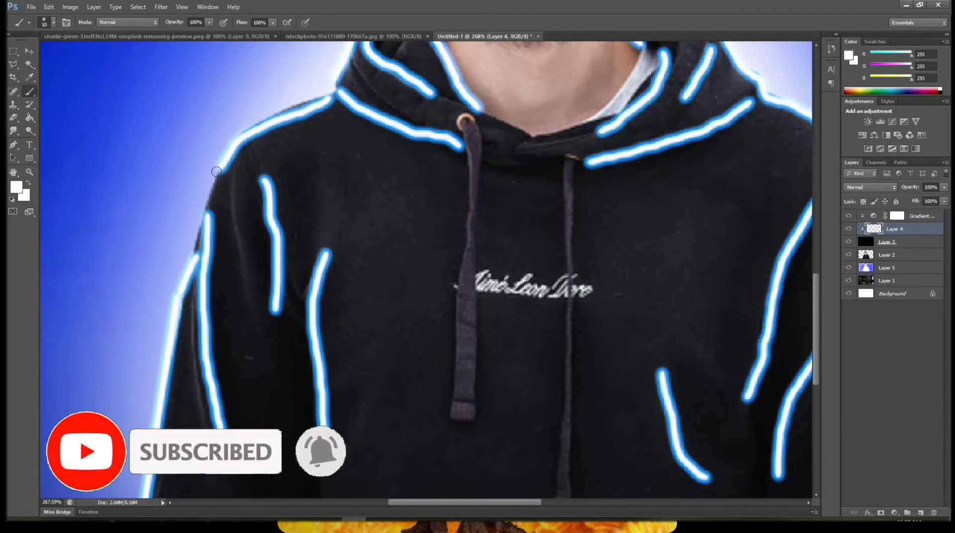
{"action": "left_click_drag", "start_coordinate": [215, 172], "coordinate": [216, 171]}
Step: Switch to the Smudge tool with its strength at 50% and bring the head into close view
{"action": "scroll", "coordinate": [320, 175], "scroll_direction": "up", "scroll_amount": 3}
{"action": "scroll", "coordinate": [320, 174], "scroll_direction": "right", "scroll_amount": 2}
{"action": "key", "text": "z"}
{"action": "scroll", "coordinate": [498, 169], "scroll_direction": "down", "scroll_amount": 5}
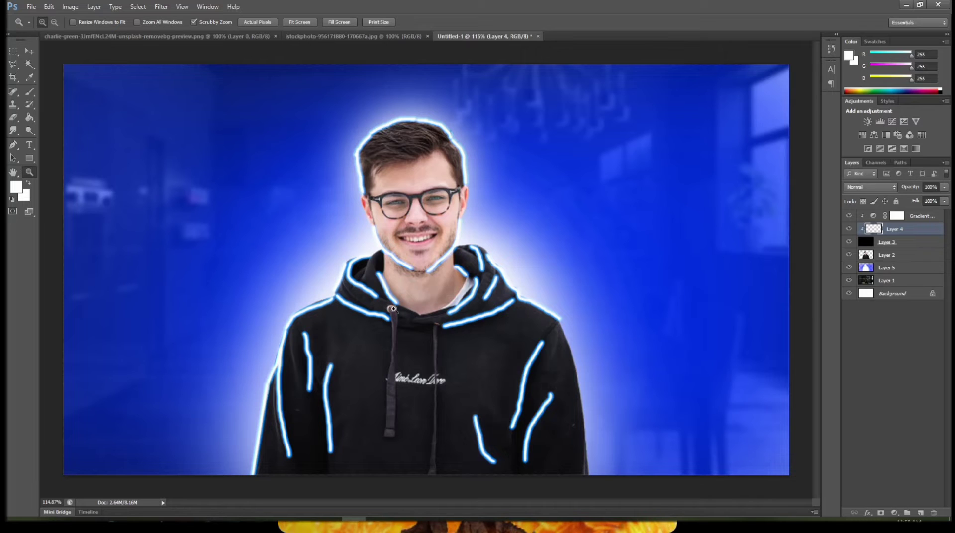
{"action": "scroll", "coordinate": [460, 211], "scroll_direction": "up", "scroll_amount": 5}
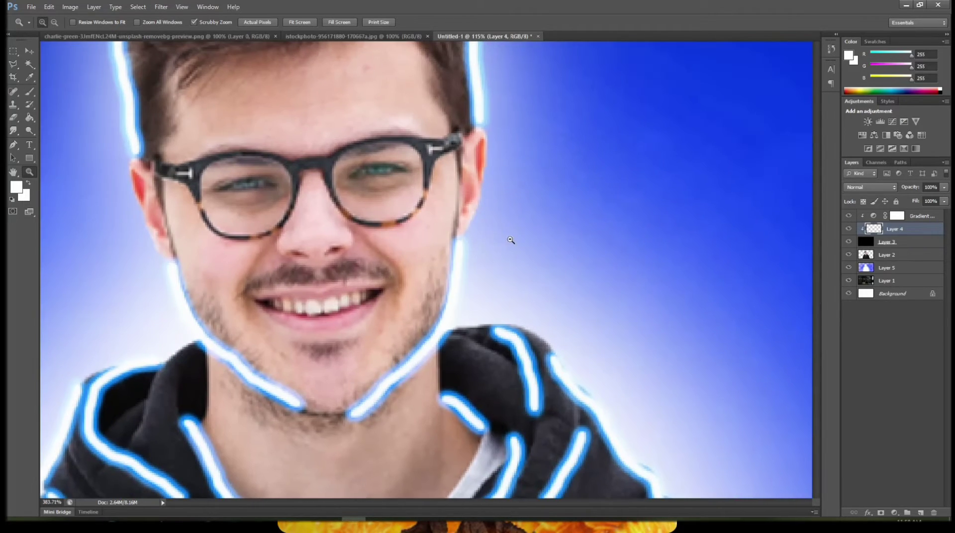
{"action": "left_click", "coordinate": [15, 130]}
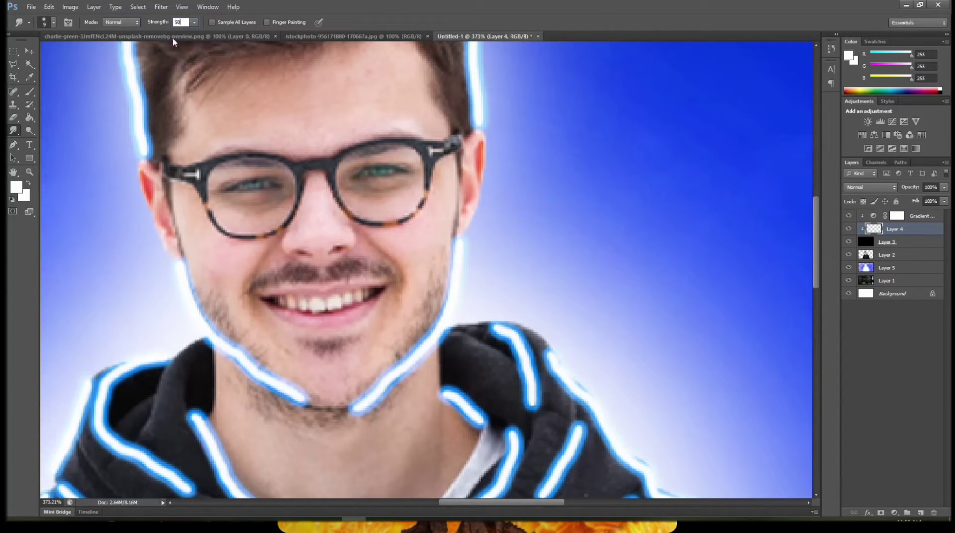
{"action": "type", "text": "50"}
{"action": "key", "text": "Return"}
Step: Smudge the head outline's glow inward over the hair on both sides and across the top, down to the glasses' temples
{"action": "left_click_drag", "start_coordinate": [222, 138], "coordinate": [286, 228]}
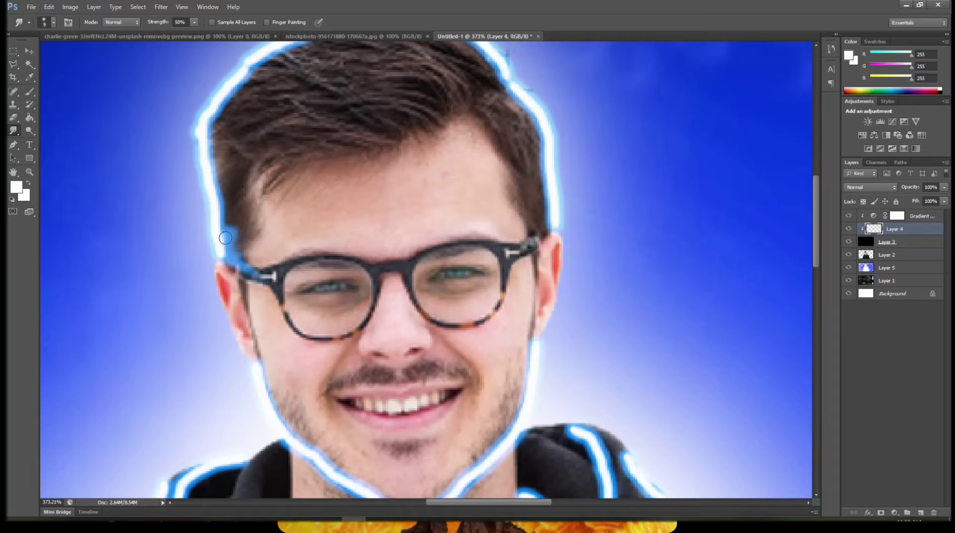
{"action": "mouse_move", "coordinate": [223, 222]}
{"action": "left_mouse_down"}
{"action": "mouse_move", "coordinate": [235, 186]}
{"action": "mouse_move", "coordinate": [222, 195]}
{"action": "mouse_move", "coordinate": [219, 172]}
{"action": "left_mouse_up"}
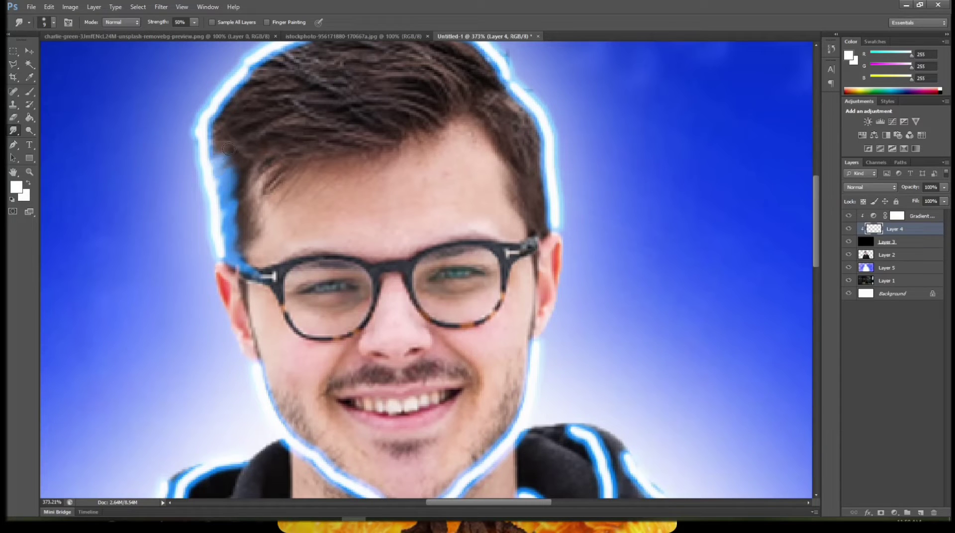
{"action": "scroll", "coordinate": [240, 211], "scroll_direction": "up", "scroll_amount": 3}
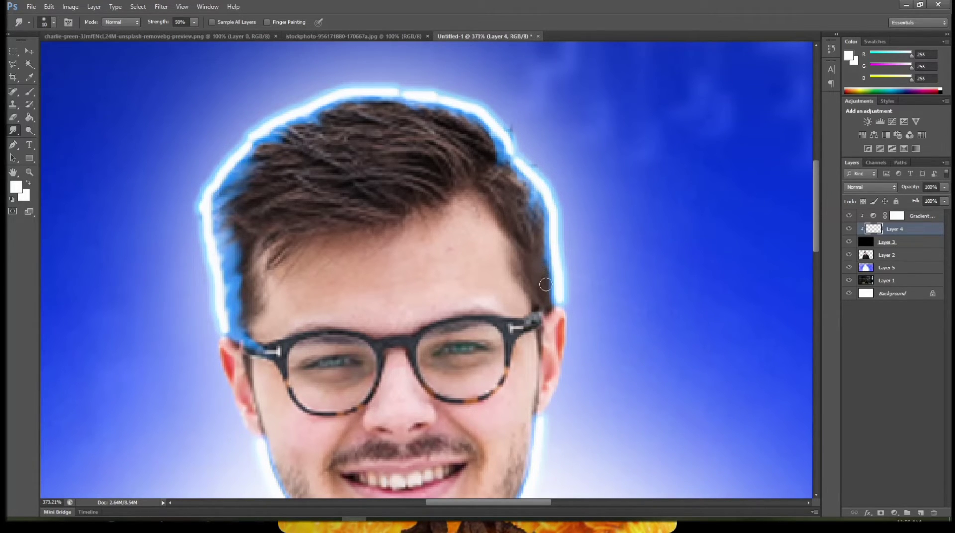
{"action": "mouse_move", "coordinate": [547, 285]}
{"action": "left_mouse_down"}
{"action": "mouse_move", "coordinate": [534, 304]}
{"action": "mouse_move", "coordinate": [549, 306]}
{"action": "mouse_move", "coordinate": [552, 337]}
{"action": "mouse_move", "coordinate": [529, 271]}
{"action": "mouse_move", "coordinate": [537, 262]}
{"action": "mouse_move", "coordinate": [510, 275]}
{"action": "mouse_move", "coordinate": [537, 215]}
{"action": "mouse_move", "coordinate": [509, 239]}
{"action": "mouse_move", "coordinate": [533, 211]}
{"action": "mouse_move", "coordinate": [501, 219]}
{"action": "mouse_move", "coordinate": [523, 203]}
{"action": "mouse_move", "coordinate": [511, 174]}
{"action": "mouse_move", "coordinate": [483, 190]}
{"action": "mouse_move", "coordinate": [499, 163]}
{"action": "mouse_move", "coordinate": [472, 173]}
{"action": "mouse_move", "coordinate": [469, 155]}
{"action": "mouse_move", "coordinate": [483, 138]}
{"action": "mouse_move", "coordinate": [453, 156]}
{"action": "mouse_move", "coordinate": [469, 127]}
{"action": "mouse_move", "coordinate": [441, 141]}
{"action": "mouse_move", "coordinate": [465, 115]}
{"action": "mouse_move", "coordinate": [431, 172]}
{"action": "mouse_move", "coordinate": [435, 128]}
{"action": "mouse_move", "coordinate": [420, 118]}
{"action": "mouse_move", "coordinate": [387, 161]}
{"action": "mouse_move", "coordinate": [441, 120]}
{"action": "mouse_move", "coordinate": [405, 162]}
{"action": "mouse_move", "coordinate": [427, 112]}
{"action": "mouse_move", "coordinate": [394, 145]}
{"action": "mouse_move", "coordinate": [368, 111]}
{"action": "mouse_move", "coordinate": [354, 136]}
{"action": "mouse_move", "coordinate": [362, 106]}
{"action": "mouse_move", "coordinate": [346, 161]}
{"action": "mouse_move", "coordinate": [383, 100]}
{"action": "mouse_move", "coordinate": [348, 150]}
{"action": "mouse_move", "coordinate": [390, 103]}
{"action": "mouse_move", "coordinate": [373, 148]}
{"action": "mouse_move", "coordinate": [321, 123]}
{"action": "mouse_move", "coordinate": [310, 159]}
{"action": "mouse_move", "coordinate": [265, 145]}
{"action": "mouse_move", "coordinate": [280, 173]}
{"action": "mouse_move", "coordinate": [243, 175]}
{"action": "mouse_move", "coordinate": [289, 210]}
{"action": "mouse_move", "coordinate": [244, 199]}
{"action": "mouse_move", "coordinate": [342, 232]}
{"action": "mouse_move", "coordinate": [285, 203]}
{"action": "mouse_move", "coordinate": [237, 200]}
{"action": "mouse_move", "coordinate": [260, 221]}
{"action": "mouse_move", "coordinate": [243, 211]}
{"action": "mouse_move", "coordinate": [304, 209]}
{"action": "mouse_move", "coordinate": [282, 165]}
{"action": "mouse_move", "coordinate": [356, 124]}
{"action": "mouse_move", "coordinate": [329, 139]}
{"action": "mouse_move", "coordinate": [346, 125]}
{"action": "mouse_move", "coordinate": [329, 129]}
{"action": "mouse_move", "coordinate": [473, 156]}
{"action": "left_mouse_up"}
{"action": "left_click_drag", "start_coordinate": [406, 297], "coordinate": [460, 138]}
{"action": "mouse_move", "coordinate": [571, 185]}
{"action": "left_mouse_down"}
{"action": "mouse_move", "coordinate": [584, 157]}
{"action": "mouse_move", "coordinate": [551, 200]}
{"action": "mouse_move", "coordinate": [580, 170]}
{"action": "mouse_move", "coordinate": [559, 199]}
{"action": "left_mouse_up"}
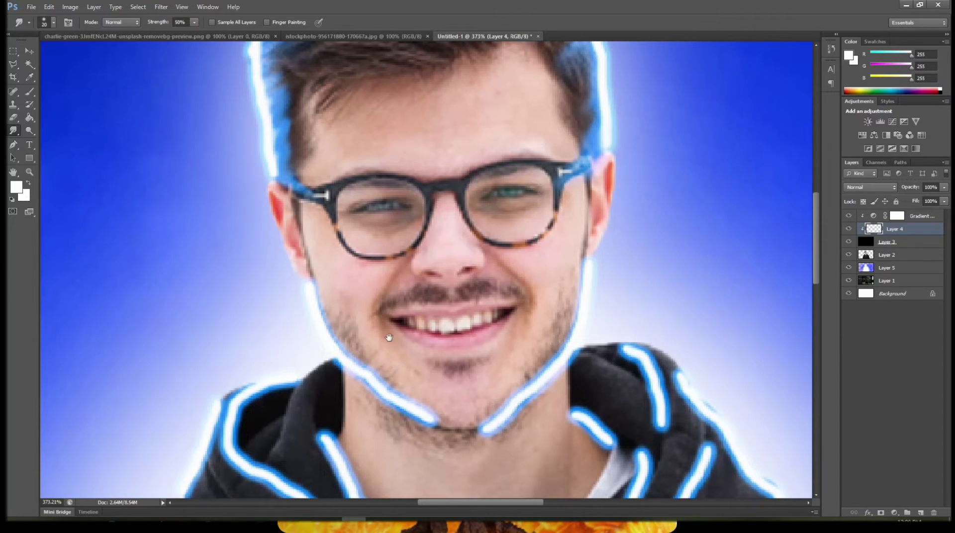
Step: Smudge the left jawline's glow inward over the cheek and beard with a 20 px brush
{"action": "left_click_drag", "start_coordinate": [389, 344], "coordinate": [384, 290]}
{"action": "mouse_move", "coordinate": [333, 202]}
{"action": "left_mouse_down"}
{"action": "mouse_move", "coordinate": [326, 246]}
{"action": "mouse_move", "coordinate": [358, 236]}
{"action": "mouse_move", "coordinate": [330, 261]}
{"action": "mouse_move", "coordinate": [359, 244]}
{"action": "mouse_move", "coordinate": [338, 281]}
{"action": "mouse_move", "coordinate": [367, 253]}
{"action": "mouse_move", "coordinate": [339, 292]}
{"action": "mouse_move", "coordinate": [359, 281]}
{"action": "mouse_move", "coordinate": [359, 296]}
{"action": "mouse_move", "coordinate": [390, 289]}
{"action": "mouse_move", "coordinate": [368, 302]}
{"action": "left_mouse_up"}
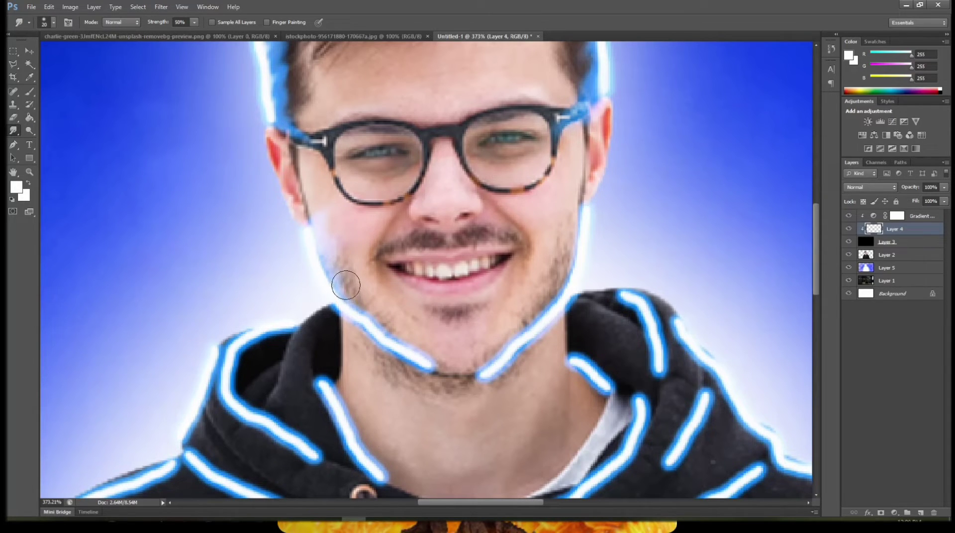
{"action": "left_click_drag", "start_coordinate": [379, 311], "coordinate": [417, 288]}
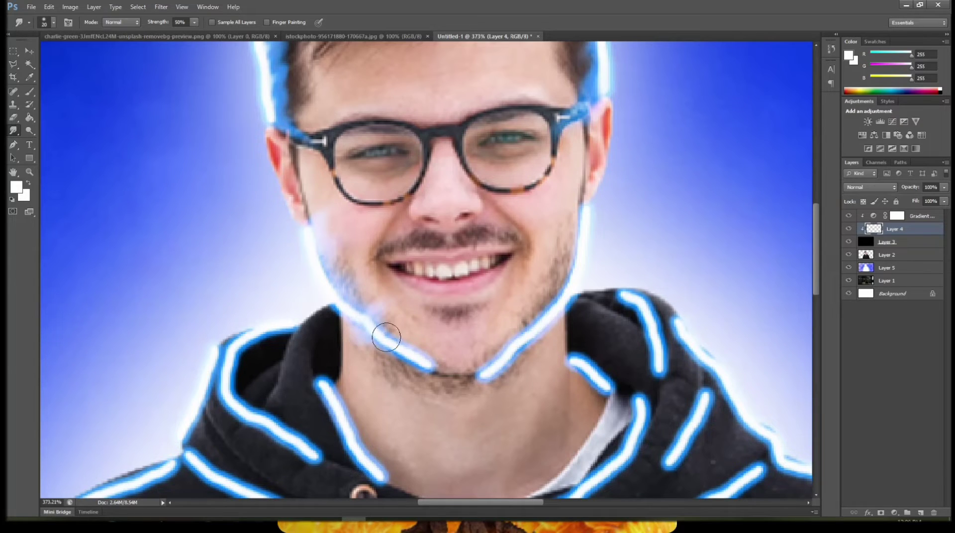
{"action": "mouse_move", "coordinate": [386, 315]}
{"action": "left_mouse_down"}
{"action": "mouse_move", "coordinate": [434, 315]}
{"action": "mouse_move", "coordinate": [411, 326]}
{"action": "mouse_move", "coordinate": [410, 303]}
{"action": "mouse_move", "coordinate": [396, 324]}
{"action": "mouse_move", "coordinate": [438, 351]}
{"action": "mouse_move", "coordinate": [412, 337]}
{"action": "left_mouse_up"}
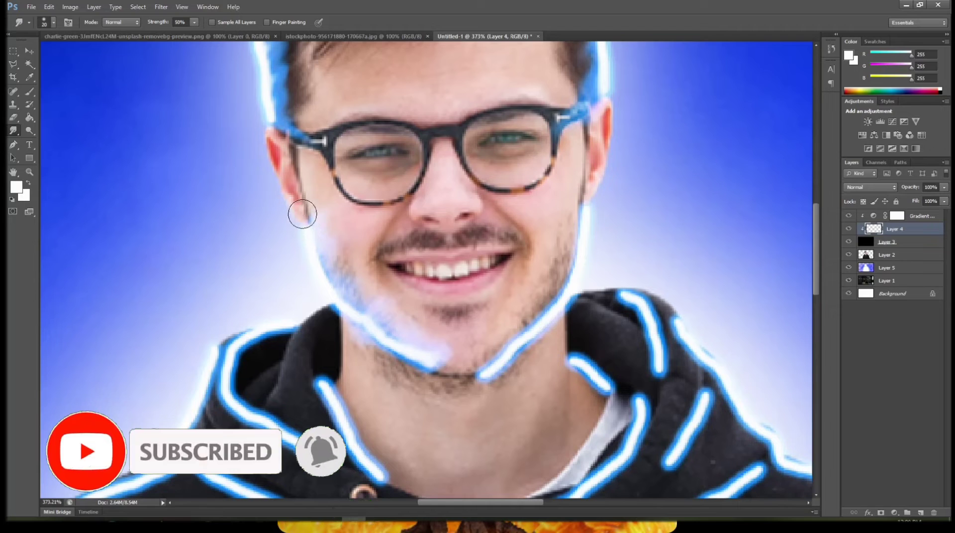
Step: Reduce the Smudge brush to 8 px and blend the jaw glow at the left earlobe and under the left chin
{"action": "key", "text": "bracketleft"}
{"action": "key", "text": "bracketleft"}
{"action": "key", "text": "bracketleft"}
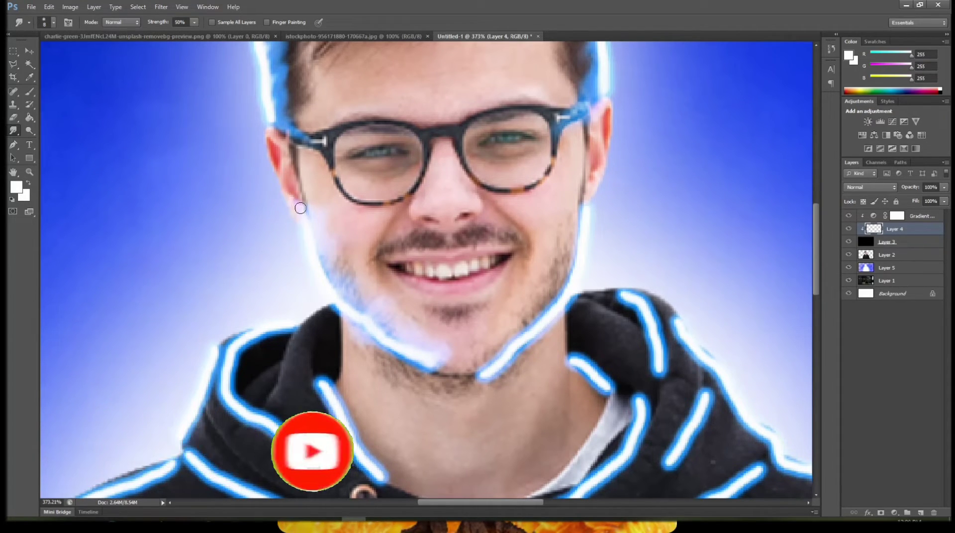
{"action": "left_click_drag", "start_coordinate": [384, 307], "coordinate": [402, 207]}
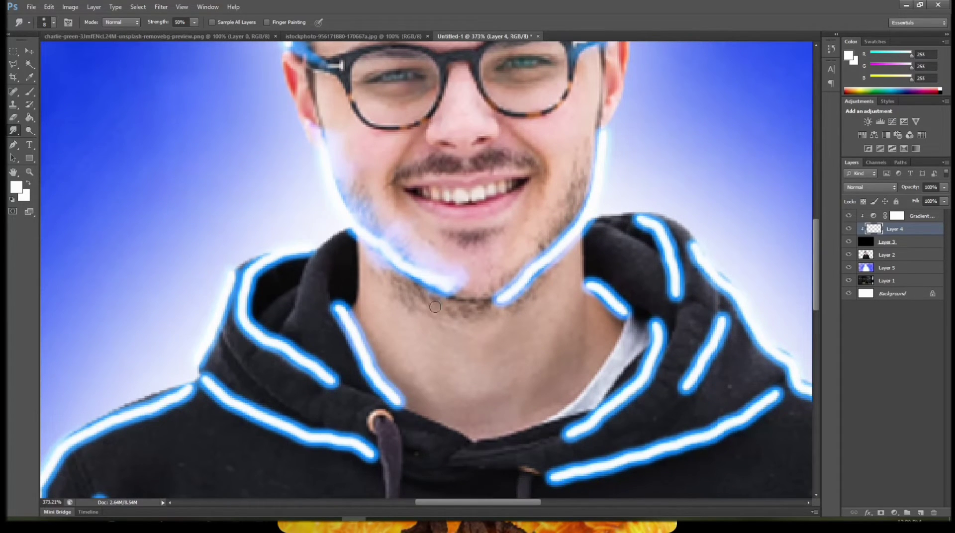
{"action": "left_click_drag", "start_coordinate": [436, 298], "coordinate": [427, 282]}
Step: Smudge the jaw lines together across the chin and soften the right jawline's glow with a 15 px brush
{"action": "scroll", "coordinate": [380, 276], "scroll_direction": "right", "scroll_amount": 3}
{"action": "scroll", "coordinate": [380, 277], "scroll_direction": "down", "scroll_amount": 1}
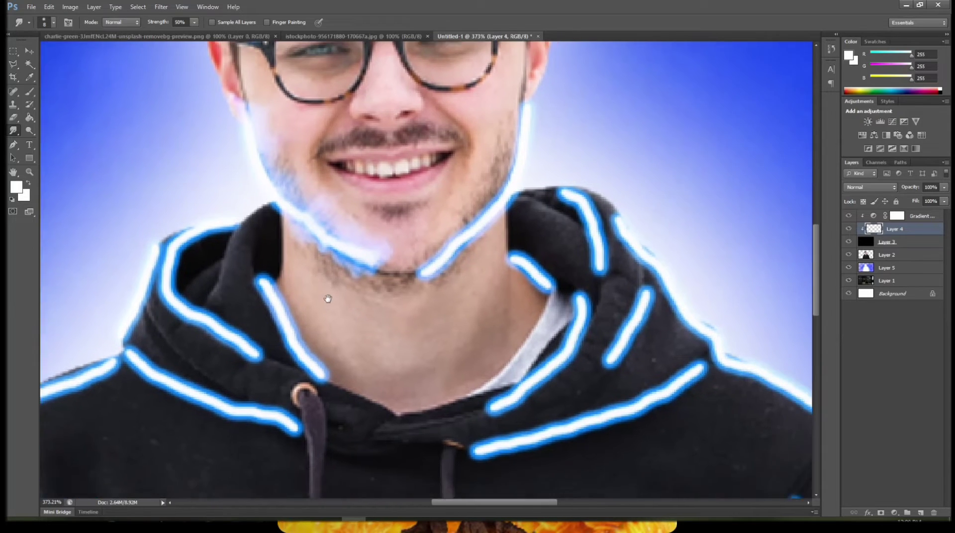
{"action": "left_click_drag", "start_coordinate": [401, 256], "coordinate": [383, 277]}
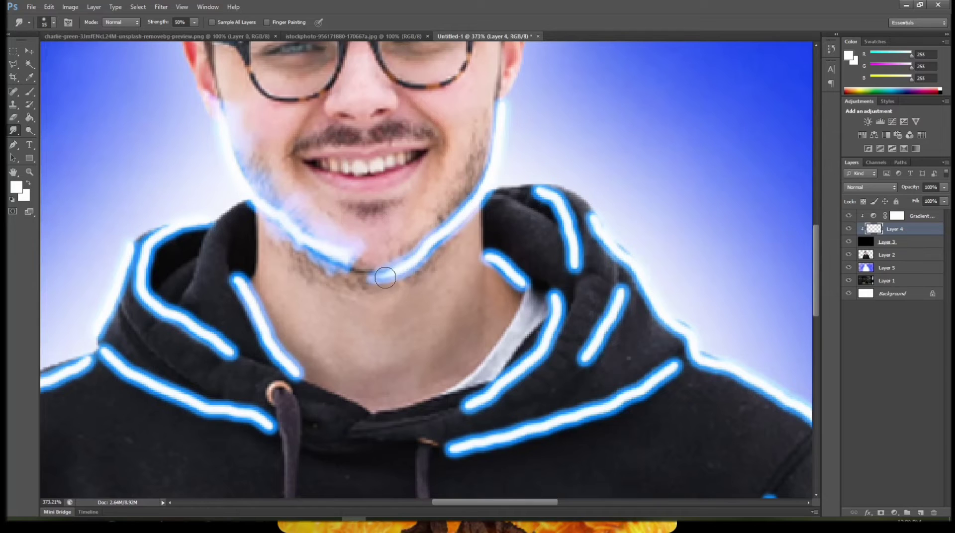
{"action": "left_click_drag", "start_coordinate": [343, 269], "coordinate": [340, 275]}
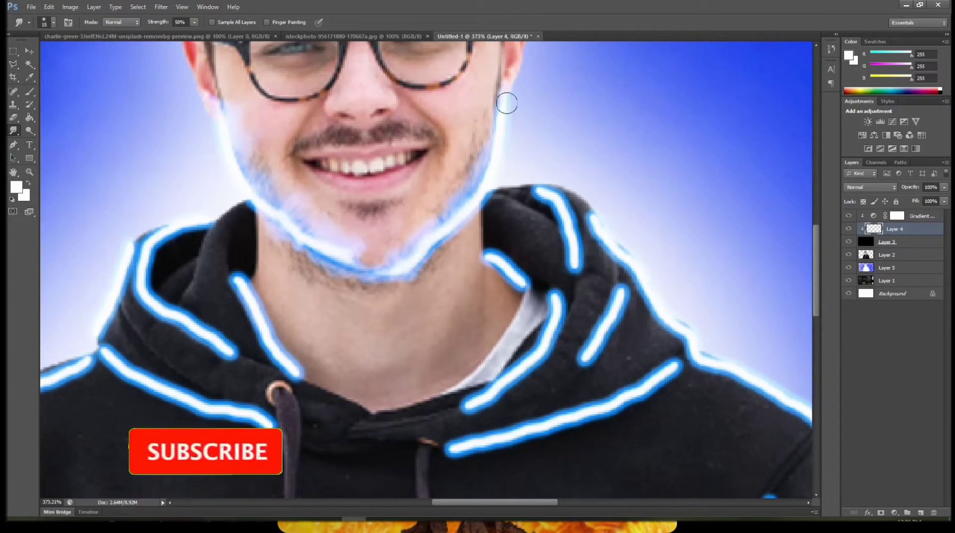
{"action": "left_click_drag", "start_coordinate": [482, 179], "coordinate": [452, 237]}
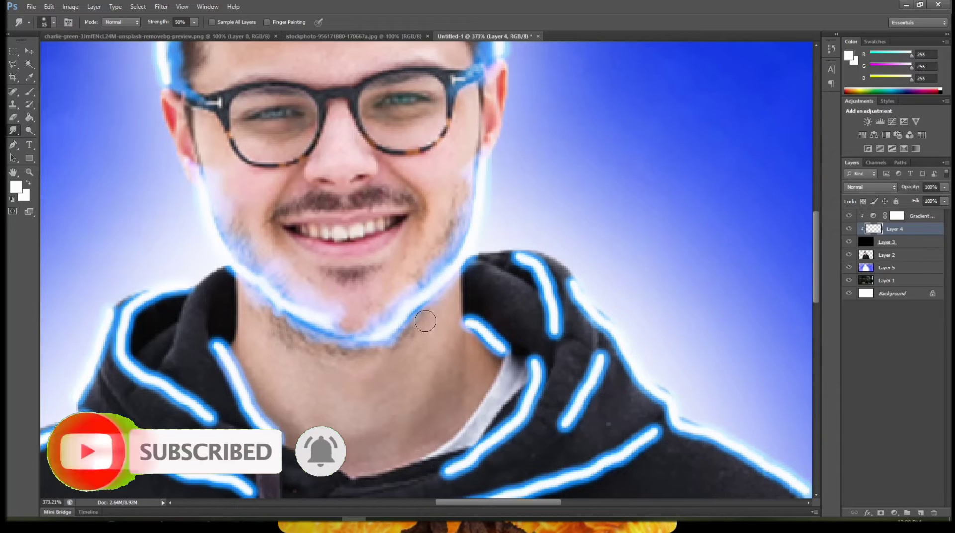
Step: Smudge the right neckline stroke up to the hood's inner edge and down over the neck and shirt collar
{"action": "mouse_move", "coordinate": [470, 318]}
{"action": "left_mouse_down"}
{"action": "mouse_move", "coordinate": [466, 280]}
{"action": "mouse_move", "coordinate": [479, 315]}
{"action": "mouse_move", "coordinate": [483, 305]}
{"action": "mouse_move", "coordinate": [480, 290]}
{"action": "mouse_move", "coordinate": [472, 301]}
{"action": "mouse_move", "coordinate": [476, 275]}
{"action": "mouse_move", "coordinate": [470, 314]}
{"action": "left_mouse_up"}
{"action": "mouse_move", "coordinate": [473, 356]}
{"action": "left_mouse_down"}
{"action": "mouse_move", "coordinate": [494, 346]}
{"action": "mouse_move", "coordinate": [483, 388]}
{"action": "mouse_move", "coordinate": [495, 364]}
{"action": "mouse_move", "coordinate": [486, 397]}
{"action": "left_mouse_up"}
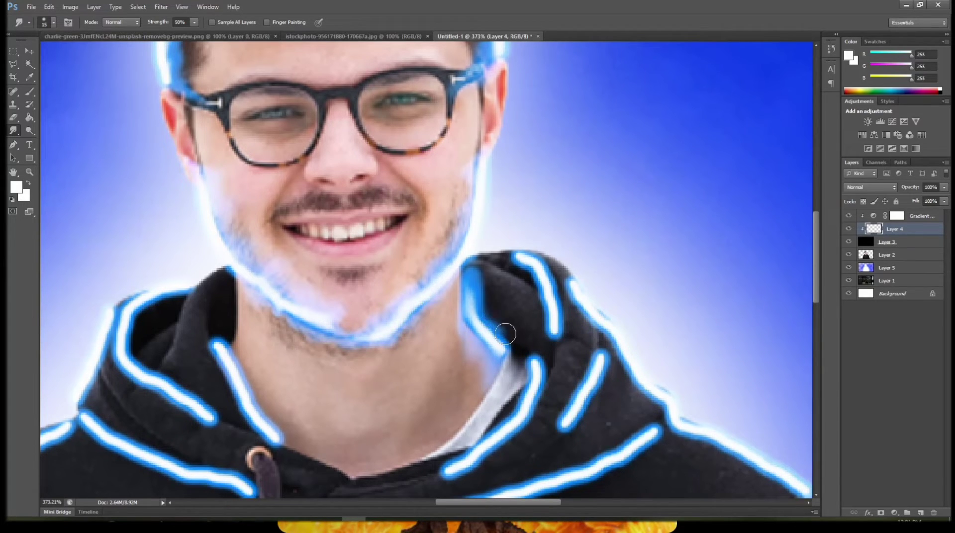
{"action": "mouse_move", "coordinate": [488, 317]}
{"action": "left_mouse_down"}
{"action": "mouse_move", "coordinate": [518, 340]}
{"action": "mouse_move", "coordinate": [507, 338]}
{"action": "mouse_move", "coordinate": [511, 356]}
{"action": "mouse_move", "coordinate": [537, 383]}
{"action": "left_mouse_up"}
Step: Smudge the glow inside the right half of the hood into the dark fabric beside its rim and outer edge
{"action": "scroll", "coordinate": [536, 251], "scroll_direction": "down", "scroll_amount": 3}
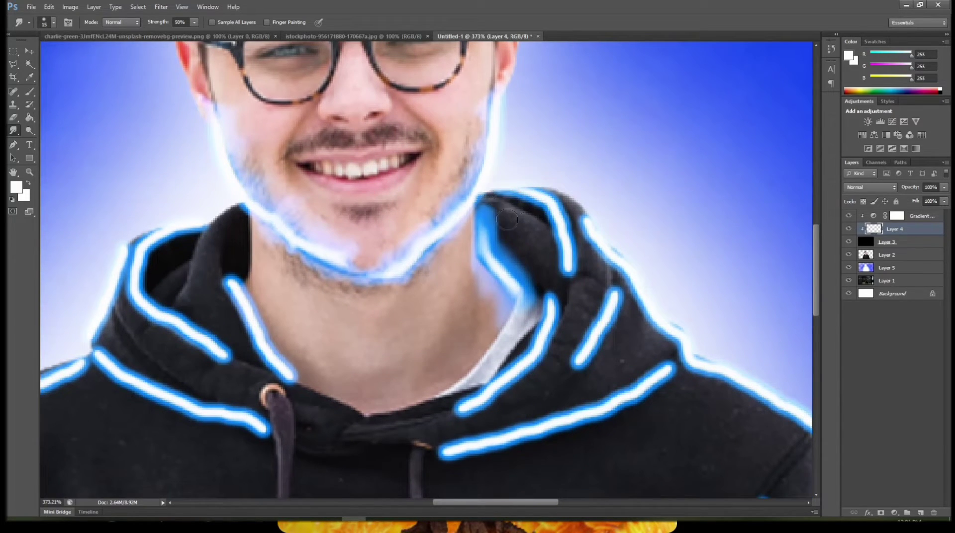
{"action": "mouse_move", "coordinate": [543, 202]}
{"action": "left_mouse_down"}
{"action": "mouse_move", "coordinate": [517, 222]}
{"action": "mouse_move", "coordinate": [521, 206]}
{"action": "mouse_move", "coordinate": [546, 217]}
{"action": "mouse_move", "coordinate": [528, 257]}
{"action": "mouse_move", "coordinate": [534, 264]}
{"action": "mouse_move", "coordinate": [554, 243]}
{"action": "mouse_move", "coordinate": [559, 249]}
{"action": "mouse_move", "coordinate": [569, 342]}
{"action": "left_mouse_up"}
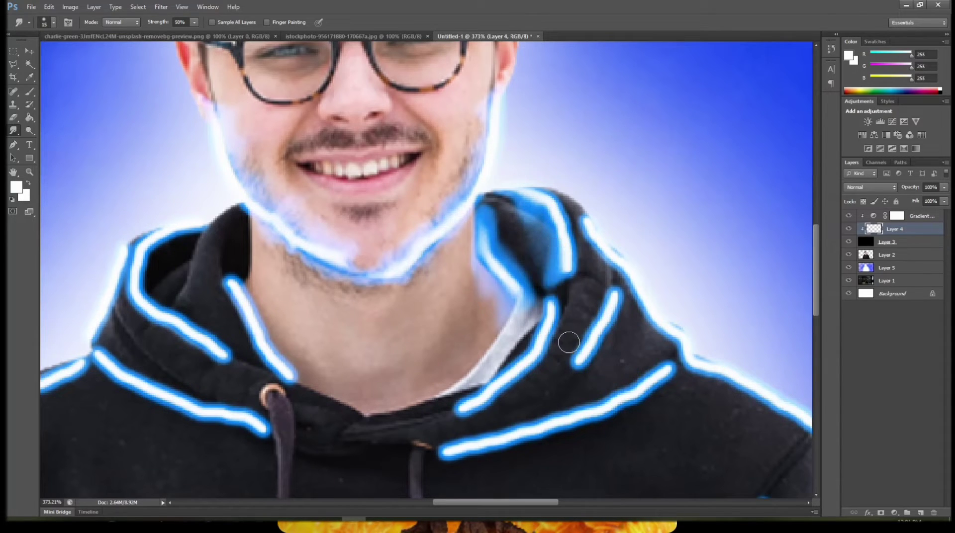
{"action": "mouse_move", "coordinate": [563, 247]}
{"action": "left_mouse_down"}
{"action": "mouse_move", "coordinate": [596, 282]}
{"action": "mouse_move", "coordinate": [561, 196]}
{"action": "mouse_move", "coordinate": [578, 242]}
{"action": "mouse_move", "coordinate": [594, 244]}
{"action": "mouse_move", "coordinate": [595, 257]}
{"action": "mouse_move", "coordinate": [604, 251]}
{"action": "mouse_move", "coordinate": [608, 270]}
{"action": "mouse_move", "coordinate": [528, 213]}
{"action": "left_mouse_up"}
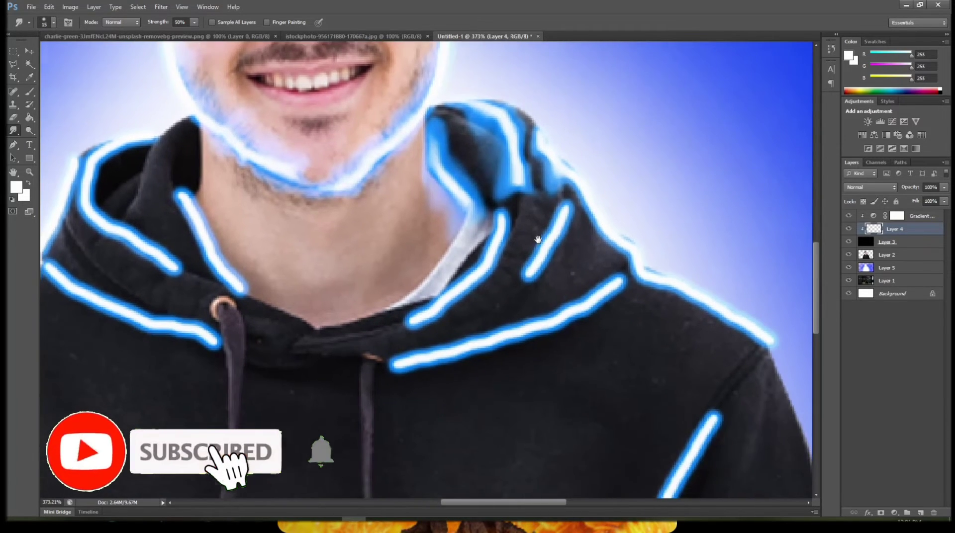
Step: Smudge the lower ends of the right hood fold lines into tapers and pull the seam's glow down the right drawstring
{"action": "mouse_move", "coordinate": [481, 195]}
{"action": "left_mouse_down"}
{"action": "mouse_move", "coordinate": [413, 242]}
{"action": "mouse_move", "coordinate": [470, 200]}
{"action": "mouse_move", "coordinate": [420, 235]}
{"action": "mouse_move", "coordinate": [370, 233]}
{"action": "mouse_move", "coordinate": [317, 260]}
{"action": "left_mouse_up"}
{"action": "mouse_move", "coordinate": [367, 276]}
{"action": "left_mouse_down"}
{"action": "mouse_move", "coordinate": [321, 298]}
{"action": "mouse_move", "coordinate": [341, 282]}
{"action": "mouse_move", "coordinate": [316, 349]}
{"action": "mouse_move", "coordinate": [360, 286]}
{"action": "mouse_move", "coordinate": [319, 316]}
{"action": "mouse_move", "coordinate": [419, 262]}
{"action": "mouse_move", "coordinate": [349, 283]}
{"action": "mouse_move", "coordinate": [337, 303]}
{"action": "mouse_move", "coordinate": [314, 306]}
{"action": "mouse_move", "coordinate": [323, 330]}
{"action": "mouse_move", "coordinate": [315, 319]}
{"action": "mouse_move", "coordinate": [315, 342]}
{"action": "mouse_move", "coordinate": [297, 323]}
{"action": "mouse_move", "coordinate": [305, 378]}
{"action": "left_mouse_up"}
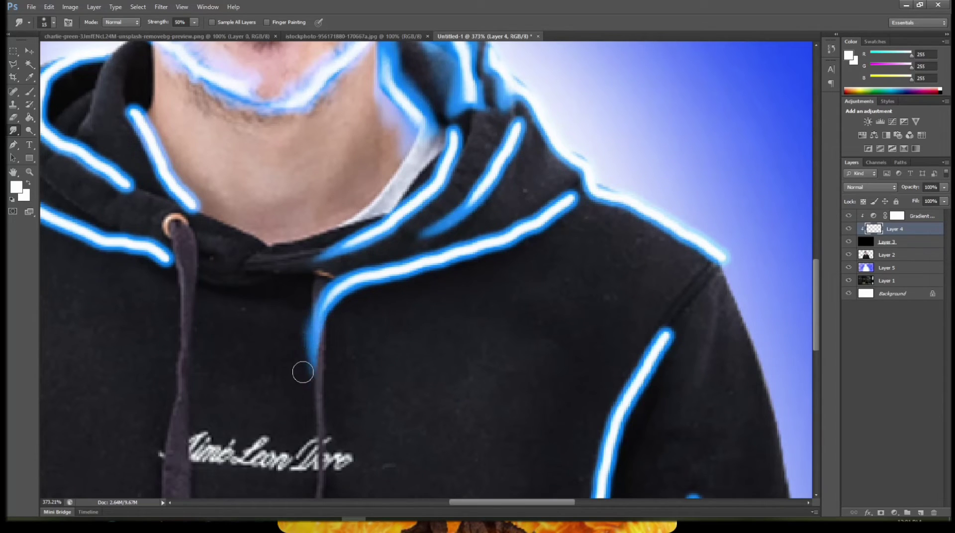
{"action": "mouse_move", "coordinate": [328, 329]}
{"action": "left_mouse_down"}
{"action": "mouse_move", "coordinate": [317, 365]}
{"action": "mouse_move", "coordinate": [304, 338]}
{"action": "mouse_move", "coordinate": [319, 426]}
{"action": "left_mouse_up"}
Step: Smudge the lower right hood seam's glow over the chest and the right shoulder's glow down onto the sleeve
{"action": "mouse_move", "coordinate": [385, 305]}
{"action": "left_mouse_down"}
{"action": "mouse_move", "coordinate": [361, 291]}
{"action": "mouse_move", "coordinate": [396, 287]}
{"action": "mouse_move", "coordinate": [407, 311]}
{"action": "mouse_move", "coordinate": [370, 302]}
{"action": "mouse_move", "coordinate": [358, 312]}
{"action": "mouse_move", "coordinate": [376, 302]}
{"action": "mouse_move", "coordinate": [441, 313]}
{"action": "mouse_move", "coordinate": [415, 290]}
{"action": "mouse_move", "coordinate": [466, 302]}
{"action": "mouse_move", "coordinate": [482, 272]}
{"action": "mouse_move", "coordinate": [502, 277]}
{"action": "mouse_move", "coordinate": [472, 277]}
{"action": "mouse_move", "coordinate": [544, 268]}
{"action": "mouse_move", "coordinate": [536, 257]}
{"action": "mouse_move", "coordinate": [589, 236]}
{"action": "mouse_move", "coordinate": [565, 236]}
{"action": "mouse_move", "coordinate": [582, 230]}
{"action": "mouse_move", "coordinate": [575, 242]}
{"action": "mouse_move", "coordinate": [618, 263]}
{"action": "mouse_move", "coordinate": [618, 220]}
{"action": "mouse_move", "coordinate": [621, 257]}
{"action": "mouse_move", "coordinate": [652, 253]}
{"action": "mouse_move", "coordinate": [653, 261]}
{"action": "mouse_move", "coordinate": [671, 250]}
{"action": "mouse_move", "coordinate": [677, 281]}
{"action": "mouse_move", "coordinate": [703, 270]}
{"action": "mouse_move", "coordinate": [698, 294]}
{"action": "mouse_move", "coordinate": [716, 273]}
{"action": "mouse_move", "coordinate": [726, 317]}
{"action": "mouse_move", "coordinate": [725, 259]}
{"action": "mouse_move", "coordinate": [745, 307]}
{"action": "mouse_move", "coordinate": [725, 288]}
{"action": "mouse_move", "coordinate": [745, 357]}
{"action": "left_mouse_up"}
{"action": "mouse_move", "coordinate": [746, 317]}
{"action": "left_mouse_down"}
{"action": "mouse_move", "coordinate": [728, 349]}
{"action": "mouse_move", "coordinate": [758, 377]}
{"action": "mouse_move", "coordinate": [716, 338]}
{"action": "left_mouse_up"}
{"action": "left_click_drag", "start_coordinate": [524, 351], "coordinate": [523, 457]}
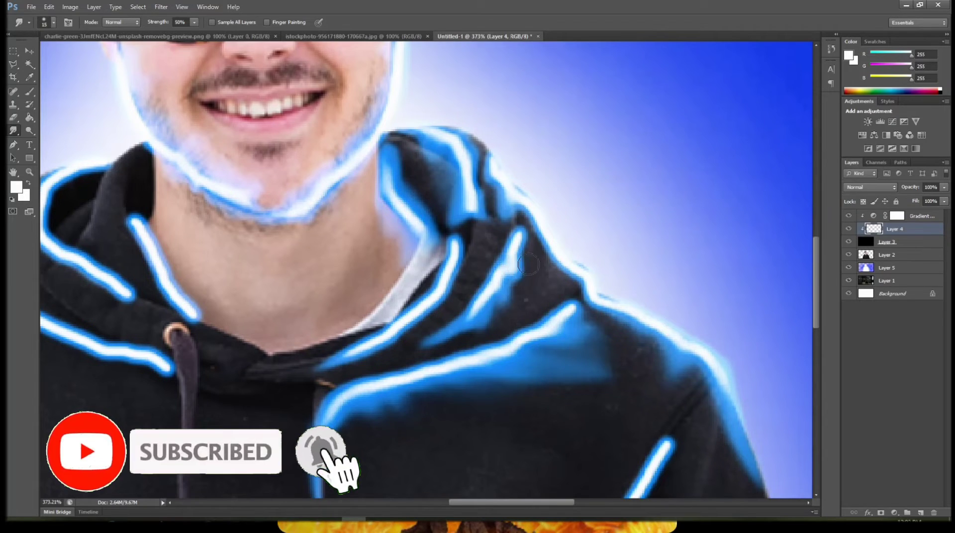
Step: Smudge the right collar line's glow into the surrounding hood fabric and down past the top of the right drawstring
{"action": "mouse_move", "coordinate": [455, 256]}
{"action": "left_mouse_down"}
{"action": "mouse_move", "coordinate": [458, 234]}
{"action": "mouse_move", "coordinate": [464, 258]}
{"action": "left_mouse_up"}
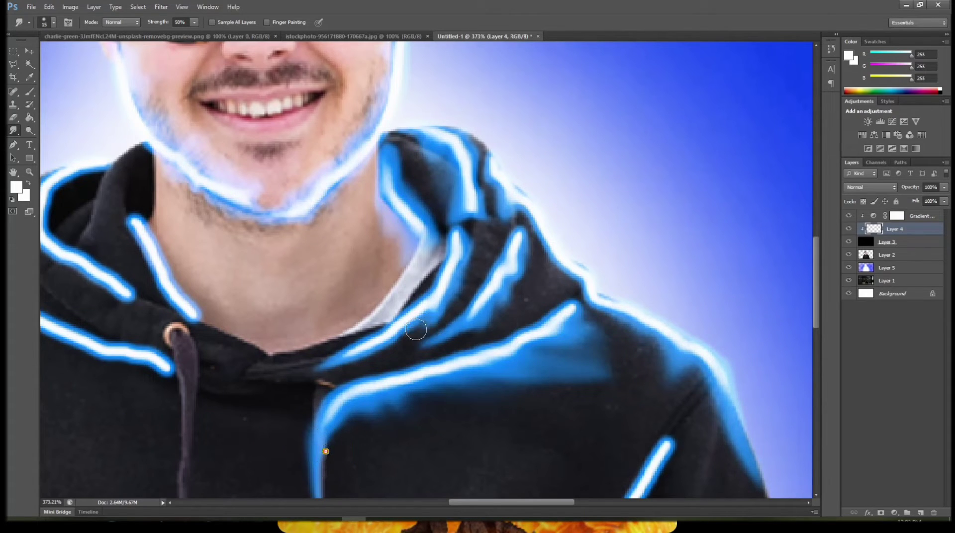
{"action": "mouse_move", "coordinate": [408, 340]}
{"action": "left_mouse_down"}
{"action": "mouse_move", "coordinate": [376, 368]}
{"action": "mouse_move", "coordinate": [383, 345]}
{"action": "mouse_move", "coordinate": [302, 372]}
{"action": "mouse_move", "coordinate": [329, 362]}
{"action": "mouse_move", "coordinate": [294, 390]}
{"action": "mouse_move", "coordinate": [312, 369]}
{"action": "mouse_move", "coordinate": [294, 414]}
{"action": "mouse_move", "coordinate": [291, 390]}
{"action": "mouse_move", "coordinate": [293, 421]}
{"action": "mouse_move", "coordinate": [304, 381]}
{"action": "mouse_move", "coordinate": [300, 435]}
{"action": "mouse_move", "coordinate": [303, 394]}
{"action": "mouse_move", "coordinate": [297, 423]}
{"action": "left_mouse_up"}
{"action": "mouse_move", "coordinate": [388, 349]}
{"action": "left_mouse_down"}
{"action": "mouse_move", "coordinate": [331, 374]}
{"action": "mouse_move", "coordinate": [337, 361]}
{"action": "mouse_move", "coordinate": [311, 387]}
{"action": "mouse_move", "coordinate": [317, 361]}
{"action": "mouse_move", "coordinate": [307, 382]}
{"action": "mouse_move", "coordinate": [322, 392]}
{"action": "mouse_move", "coordinate": [306, 412]}
{"action": "mouse_move", "coordinate": [302, 467]}
{"action": "left_mouse_up"}
{"action": "left_click_drag", "start_coordinate": [263, 402], "coordinate": [291, 477]}
{"action": "mouse_move", "coordinate": [504, 287]}
{"action": "left_mouse_down"}
{"action": "mouse_move", "coordinate": [491, 341]}
{"action": "mouse_move", "coordinate": [506, 313]}
{"action": "mouse_move", "coordinate": [494, 327]}
{"action": "mouse_move", "coordinate": [497, 298]}
{"action": "left_mouse_up"}
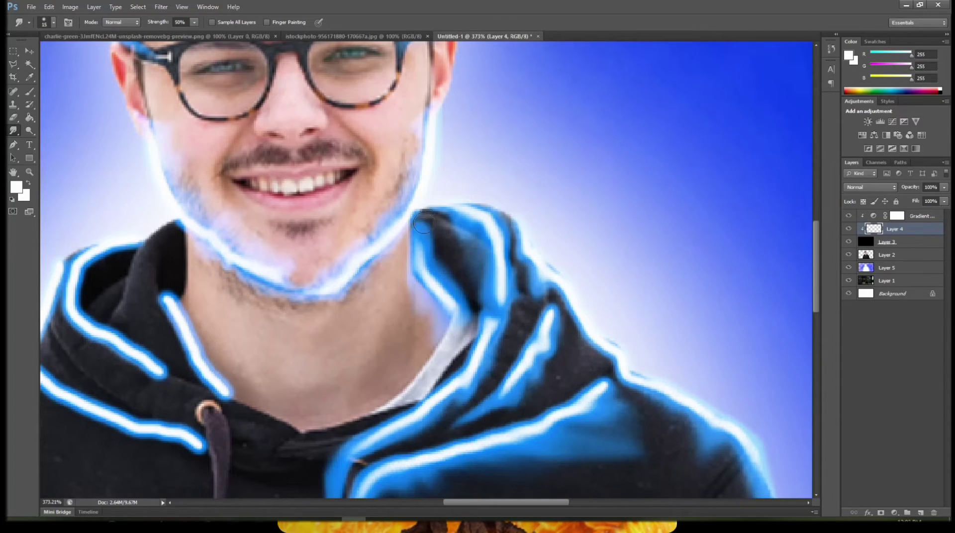
Step: Smudge the left collar line up the hood's inner edge and down the neckline, blending the glow onto the neck and shirt collar
{"action": "left_click_drag", "start_coordinate": [315, 324], "coordinate": [425, 298]}
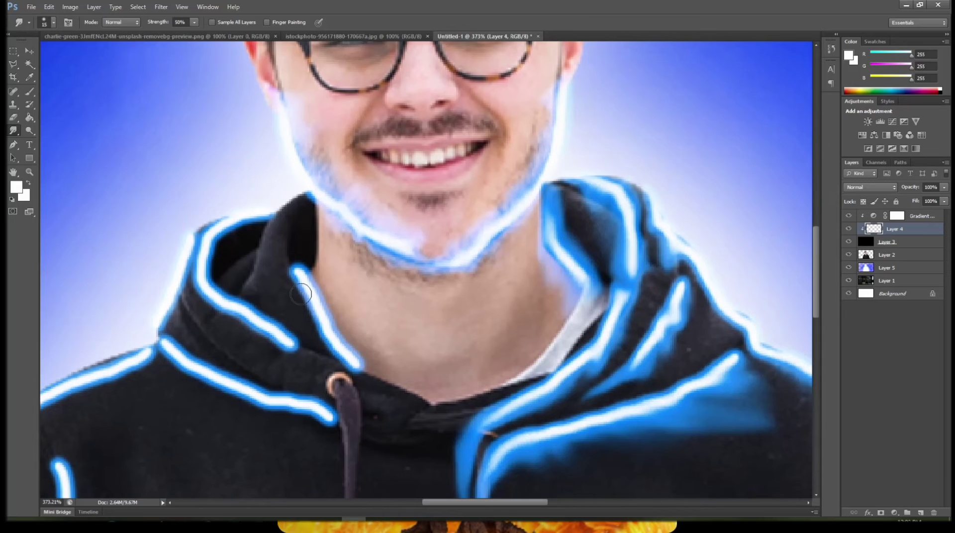
{"action": "mouse_move", "coordinate": [305, 216]}
{"action": "left_mouse_down"}
{"action": "mouse_move", "coordinate": [299, 246]}
{"action": "mouse_move", "coordinate": [313, 215]}
{"action": "mouse_move", "coordinate": [296, 266]}
{"action": "mouse_move", "coordinate": [312, 209]}
{"action": "left_mouse_up"}
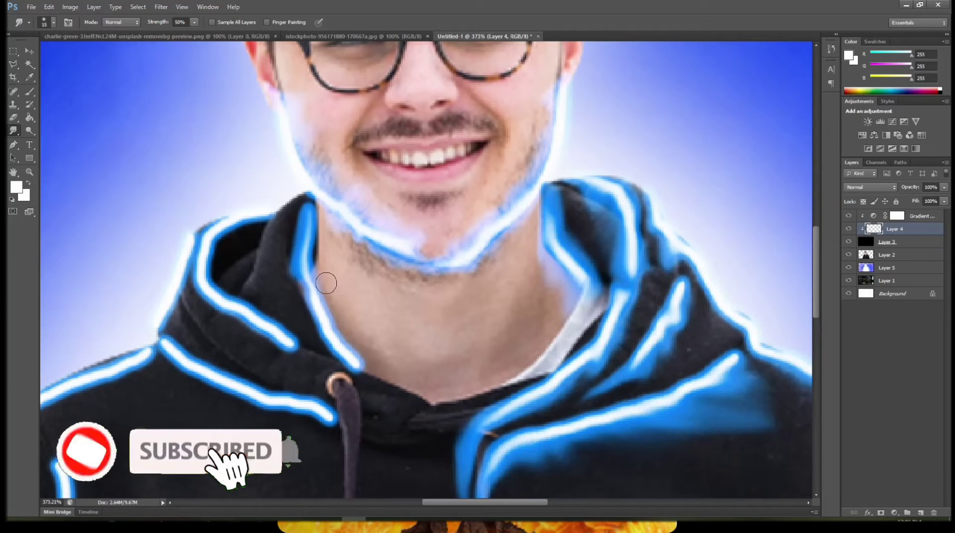
{"action": "key", "text": "bracketright"}
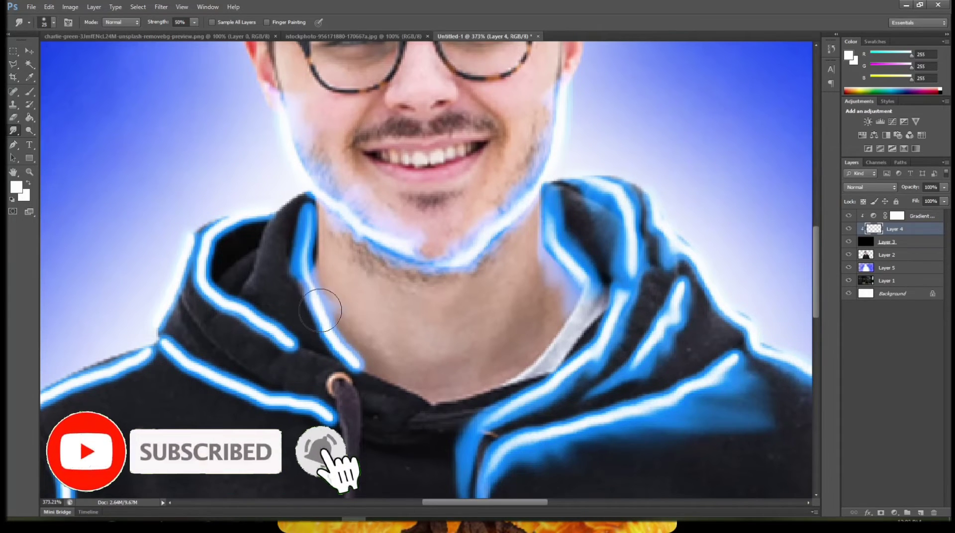
{"action": "key", "text": "bracketright"}
{"action": "mouse_move", "coordinate": [388, 332]}
{"action": "left_mouse_down"}
{"action": "mouse_move", "coordinate": [365, 349]}
{"action": "mouse_move", "coordinate": [399, 337]}
{"action": "mouse_move", "coordinate": [367, 360]}
{"action": "mouse_move", "coordinate": [430, 402]}
{"action": "mouse_move", "coordinate": [394, 372]}
{"action": "mouse_move", "coordinate": [417, 400]}
{"action": "mouse_move", "coordinate": [401, 392]}
{"action": "mouse_move", "coordinate": [427, 398]}
{"action": "left_mouse_up"}
{"action": "mouse_move", "coordinate": [555, 323]}
{"action": "left_mouse_down"}
{"action": "mouse_move", "coordinate": [520, 363]}
{"action": "mouse_move", "coordinate": [530, 349]}
{"action": "mouse_move", "coordinate": [497, 354]}
{"action": "left_mouse_up"}
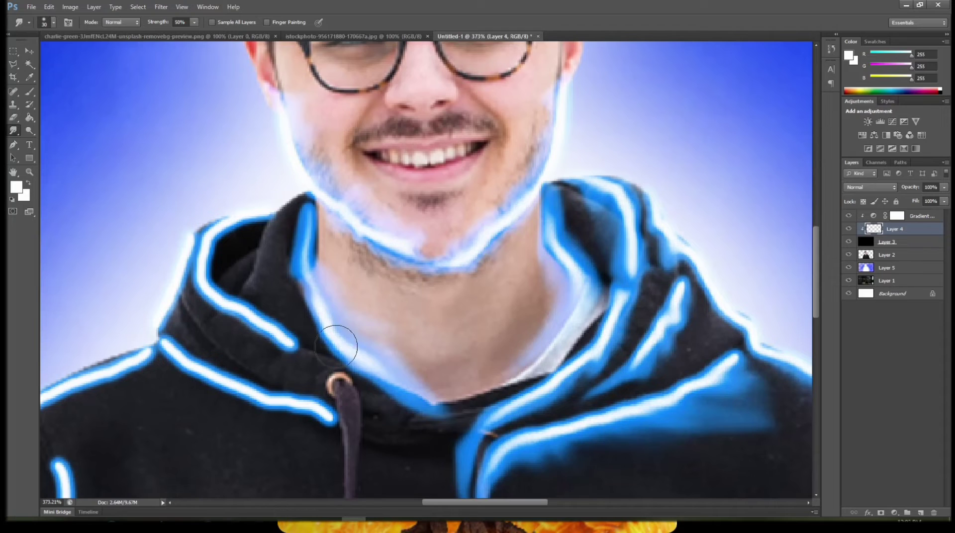
Step: Smudge the left collar line's glow into the hood, extend the inner fold line to the drawstring eyelet, and spread the glow below the neckline
{"action": "key", "text": "bracketleft"}
{"action": "mouse_move", "coordinate": [283, 237]}
{"action": "left_mouse_down"}
{"action": "mouse_move", "coordinate": [257, 249]}
{"action": "mouse_move", "coordinate": [285, 255]}
{"action": "mouse_move", "coordinate": [262, 270]}
{"action": "mouse_move", "coordinate": [271, 261]}
{"action": "mouse_move", "coordinate": [275, 284]}
{"action": "mouse_move", "coordinate": [288, 273]}
{"action": "mouse_move", "coordinate": [268, 290]}
{"action": "mouse_move", "coordinate": [294, 280]}
{"action": "mouse_move", "coordinate": [296, 327]}
{"action": "mouse_move", "coordinate": [321, 315]}
{"action": "mouse_move", "coordinate": [308, 366]}
{"action": "left_mouse_up"}
{"action": "mouse_move", "coordinate": [271, 336]}
{"action": "left_mouse_down"}
{"action": "mouse_move", "coordinate": [330, 372]}
{"action": "mouse_move", "coordinate": [297, 369]}
{"action": "mouse_move", "coordinate": [331, 373]}
{"action": "mouse_move", "coordinate": [306, 365]}
{"action": "mouse_move", "coordinate": [333, 374]}
{"action": "left_mouse_up"}
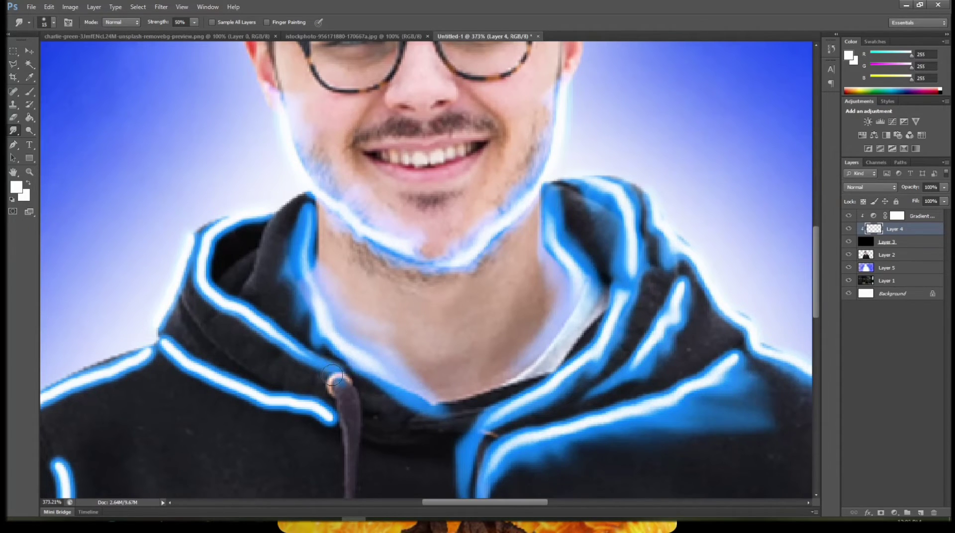
{"action": "mouse_move", "coordinate": [391, 391]}
{"action": "left_mouse_down"}
{"action": "mouse_move", "coordinate": [403, 439]}
{"action": "mouse_move", "coordinate": [420, 432]}
{"action": "mouse_move", "coordinate": [406, 419]}
{"action": "mouse_move", "coordinate": [429, 429]}
{"action": "left_mouse_up"}
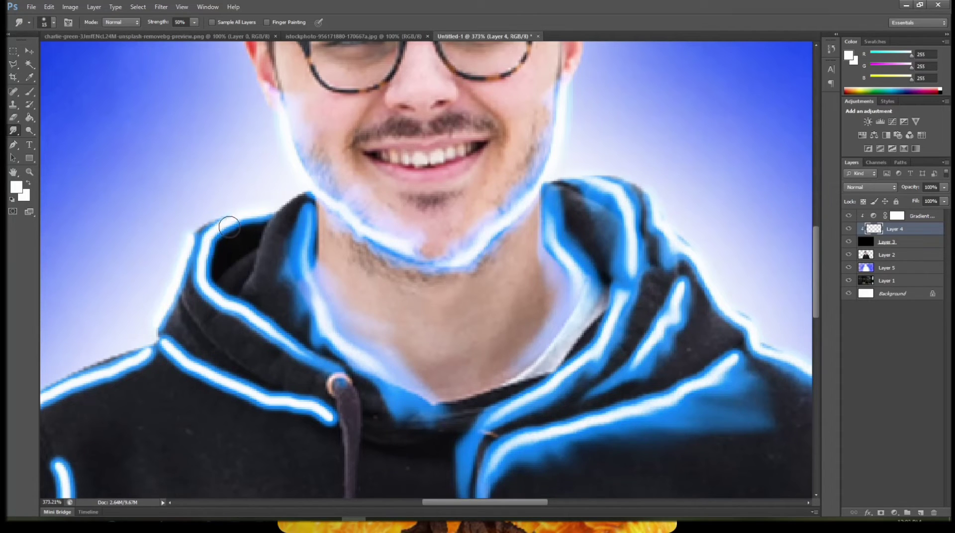
Step: Smudge the left hood rim's glow into the dark interior and fray the lower edge of the inner fold line
{"action": "mouse_move", "coordinate": [235, 242]}
{"action": "left_mouse_down"}
{"action": "mouse_move", "coordinate": [258, 254]}
{"action": "mouse_move", "coordinate": [254, 238]}
{"action": "mouse_move", "coordinate": [268, 253]}
{"action": "mouse_move", "coordinate": [272, 240]}
{"action": "mouse_move", "coordinate": [222, 276]}
{"action": "mouse_move", "coordinate": [255, 267]}
{"action": "mouse_move", "coordinate": [236, 282]}
{"action": "mouse_move", "coordinate": [252, 262]}
{"action": "mouse_move", "coordinate": [236, 258]}
{"action": "mouse_move", "coordinate": [258, 263]}
{"action": "mouse_move", "coordinate": [258, 299]}
{"action": "mouse_move", "coordinate": [272, 292]}
{"action": "mouse_move", "coordinate": [283, 316]}
{"action": "mouse_move", "coordinate": [258, 328]}
{"action": "mouse_move", "coordinate": [220, 323]}
{"action": "mouse_move", "coordinate": [218, 343]}
{"action": "mouse_move", "coordinate": [215, 317]}
{"action": "mouse_move", "coordinate": [201, 291]}
{"action": "left_mouse_up"}
{"action": "key", "text": "bracketleft"}
{"action": "key", "text": "bracketleft"}
{"action": "key", "text": "bracketleft"}
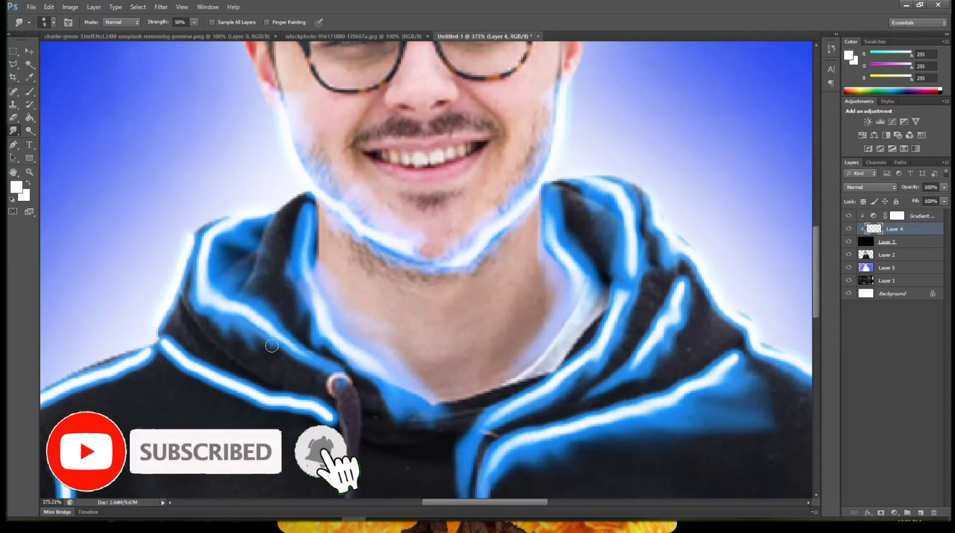
Step: Smudge the lower left hood seam's glow over the chest and pull it down the left drawstring, using a larger brush
{"action": "key", "text": "bracketright"}
{"action": "key", "text": "bracketright"}
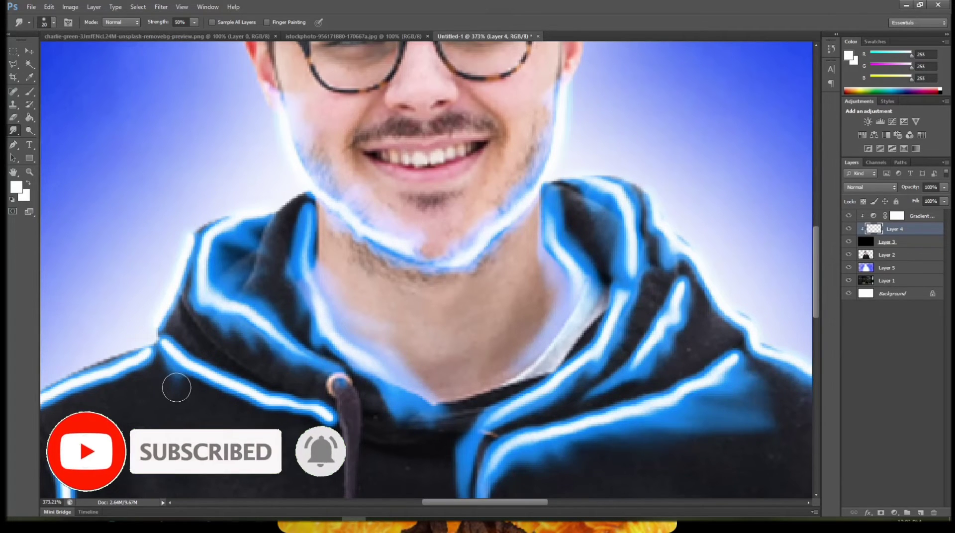
{"action": "key", "text": "bracketright"}
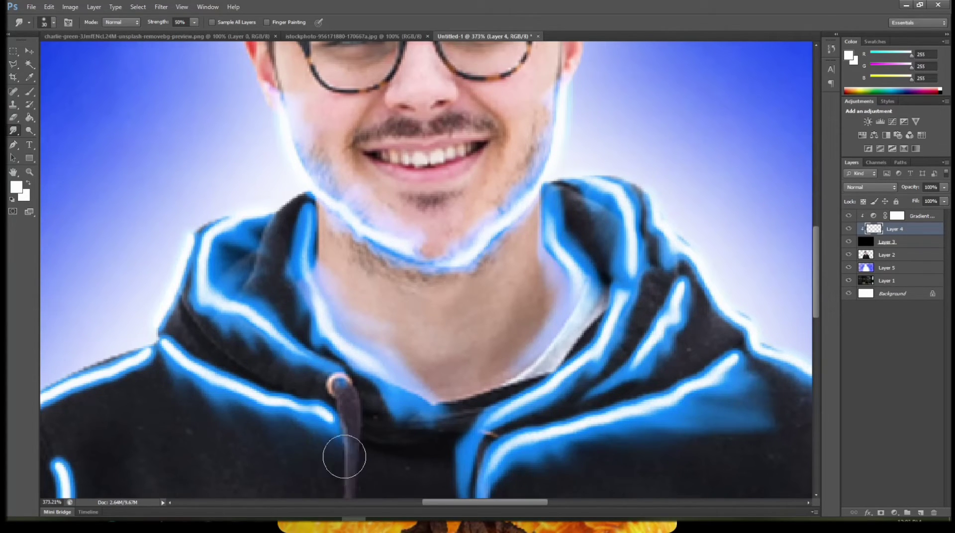
{"action": "mouse_move", "coordinate": [349, 460]}
{"action": "left_mouse_down"}
{"action": "mouse_move", "coordinate": [401, 294]}
{"action": "mouse_move", "coordinate": [356, 222]}
{"action": "mouse_move", "coordinate": [356, 239]}
{"action": "mouse_move", "coordinate": [399, 271]}
{"action": "mouse_move", "coordinate": [401, 324]}
{"action": "mouse_move", "coordinate": [403, 298]}
{"action": "mouse_move", "coordinate": [352, 438]}
{"action": "left_mouse_up"}
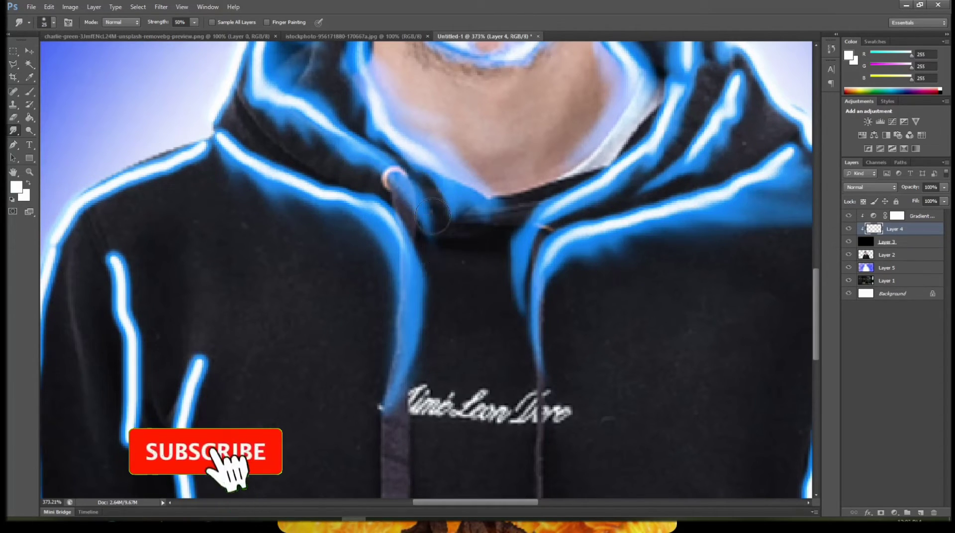
{"action": "mouse_move", "coordinate": [451, 251]}
{"action": "left_mouse_down"}
{"action": "mouse_move", "coordinate": [437, 213]}
{"action": "mouse_move", "coordinate": [450, 266]}
{"action": "mouse_move", "coordinate": [449, 190]}
{"action": "mouse_move", "coordinate": [464, 220]}
{"action": "mouse_move", "coordinate": [481, 210]}
{"action": "mouse_move", "coordinate": [467, 258]}
{"action": "mouse_move", "coordinate": [473, 196]}
{"action": "mouse_move", "coordinate": [456, 183]}
{"action": "mouse_move", "coordinate": [495, 187]}
{"action": "mouse_move", "coordinate": [470, 207]}
{"action": "mouse_move", "coordinate": [478, 417]}
{"action": "left_mouse_up"}
{"action": "mouse_move", "coordinate": [235, 292]}
{"action": "left_mouse_down"}
{"action": "mouse_move", "coordinate": [244, 290]}
{"action": "mouse_move", "coordinate": [257, 313]}
{"action": "mouse_move", "coordinate": [305, 348]}
{"action": "left_mouse_up"}
{"action": "mouse_move", "coordinate": [301, 366]}
{"action": "left_mouse_down"}
{"action": "mouse_move", "coordinate": [298, 386]}
{"action": "mouse_move", "coordinate": [293, 365]}
{"action": "mouse_move", "coordinate": [344, 413]}
{"action": "mouse_move", "coordinate": [326, 354]}
{"action": "mouse_move", "coordinate": [337, 334]}
{"action": "mouse_move", "coordinate": [277, 275]}
{"action": "mouse_move", "coordinate": [235, 276]}
{"action": "mouse_move", "coordinate": [232, 284]}
{"action": "mouse_move", "coordinate": [233, 275]}
{"action": "mouse_move", "coordinate": [244, 297]}
{"action": "mouse_move", "coordinate": [271, 310]}
{"action": "mouse_move", "coordinate": [243, 275]}
{"action": "mouse_move", "coordinate": [208, 291]}
{"action": "mouse_move", "coordinate": [225, 247]}
{"action": "left_mouse_up"}
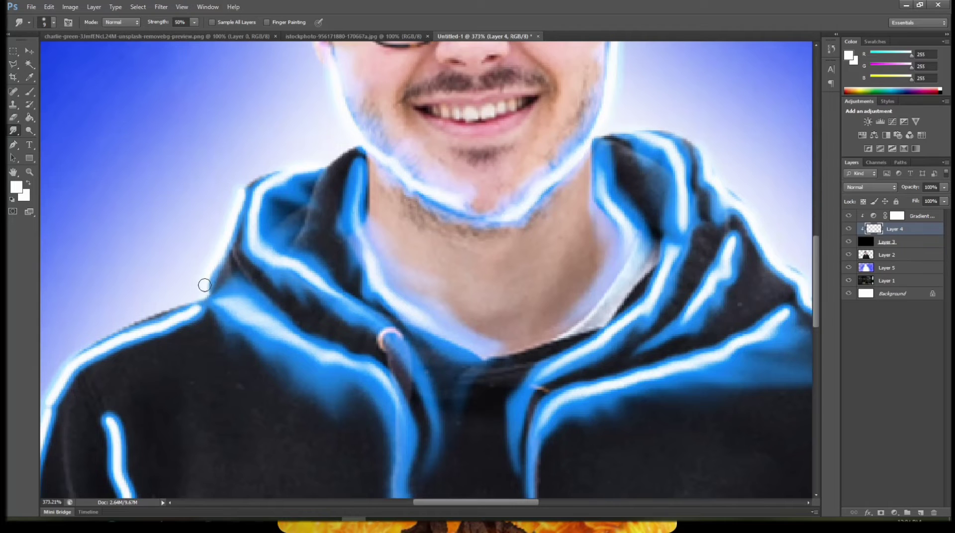
Step: Smudge the left shoulder line's glow down into the dark fabric beneath it
{"action": "left_click_drag", "start_coordinate": [208, 380], "coordinate": [281, 275]}
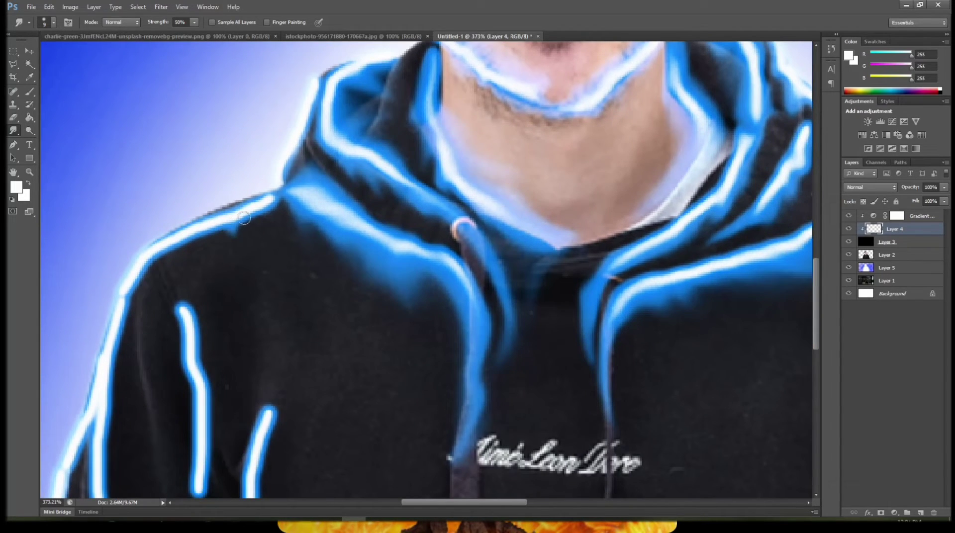
{"action": "mouse_move", "coordinate": [271, 253]}
{"action": "left_mouse_down"}
{"action": "mouse_move", "coordinate": [271, 229]}
{"action": "mouse_move", "coordinate": [282, 234]}
{"action": "mouse_move", "coordinate": [250, 182]}
{"action": "mouse_move", "coordinate": [239, 197]}
{"action": "mouse_move", "coordinate": [235, 179]}
{"action": "mouse_move", "coordinate": [227, 203]}
{"action": "mouse_move", "coordinate": [191, 205]}
{"action": "mouse_move", "coordinate": [158, 222]}
{"action": "mouse_move", "coordinate": [183, 218]}
{"action": "mouse_move", "coordinate": [168, 217]}
{"action": "mouse_move", "coordinate": [218, 259]}
{"action": "mouse_move", "coordinate": [193, 250]}
{"action": "mouse_move", "coordinate": [200, 255]}
{"action": "mouse_move", "coordinate": [231, 256]}
{"action": "mouse_move", "coordinate": [172, 256]}
{"action": "mouse_move", "coordinate": [158, 290]}
{"action": "left_mouse_up"}
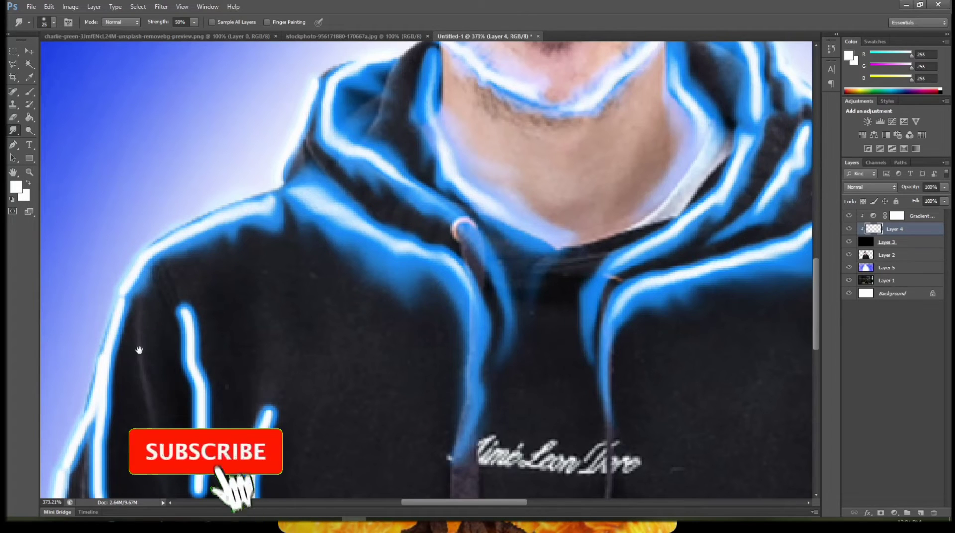
{"action": "left_click_drag", "start_coordinate": [137, 348], "coordinate": [168, 279]}
Step: Smudge the inner edge of the left sleeve's outer glow line into the sleeve fabric
{"action": "mouse_move", "coordinate": [122, 260]}
{"action": "left_mouse_down"}
{"action": "mouse_move", "coordinate": [99, 271]}
{"action": "mouse_move", "coordinate": [128, 244]}
{"action": "mouse_move", "coordinate": [113, 240]}
{"action": "mouse_move", "coordinate": [121, 278]}
{"action": "mouse_move", "coordinate": [94, 339]}
{"action": "mouse_move", "coordinate": [100, 356]}
{"action": "mouse_move", "coordinate": [69, 391]}
{"action": "mouse_move", "coordinate": [83, 418]}
{"action": "left_mouse_up"}
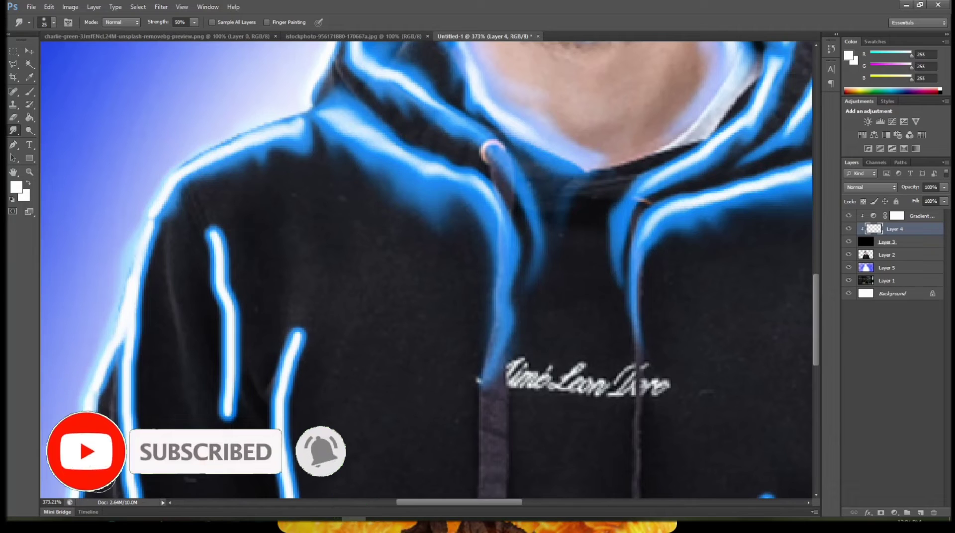
{"action": "left_click_drag", "start_coordinate": [130, 463], "coordinate": [151, 490]}
{"action": "left_click_drag", "start_coordinate": [128, 447], "coordinate": [147, 431]}
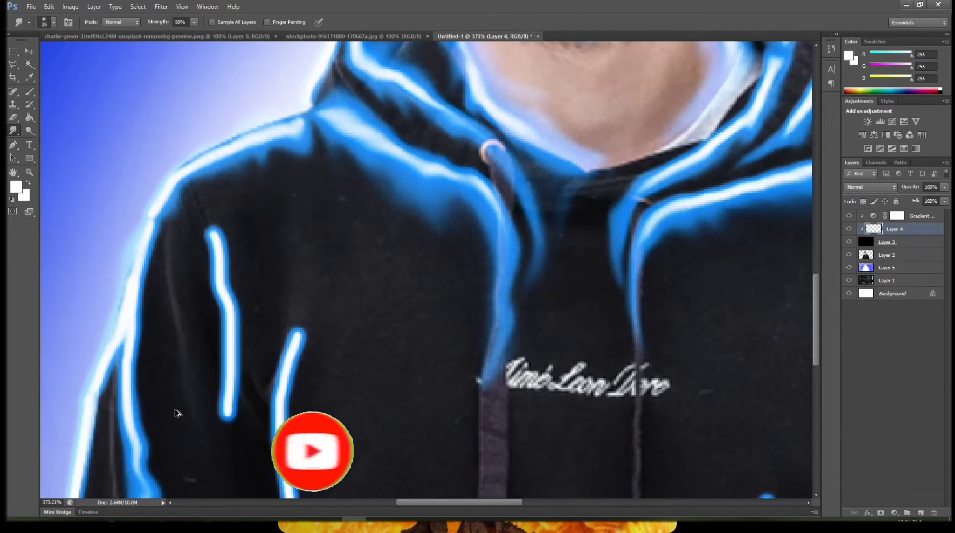
{"action": "left_click_drag", "start_coordinate": [146, 472], "coordinate": [166, 495]}
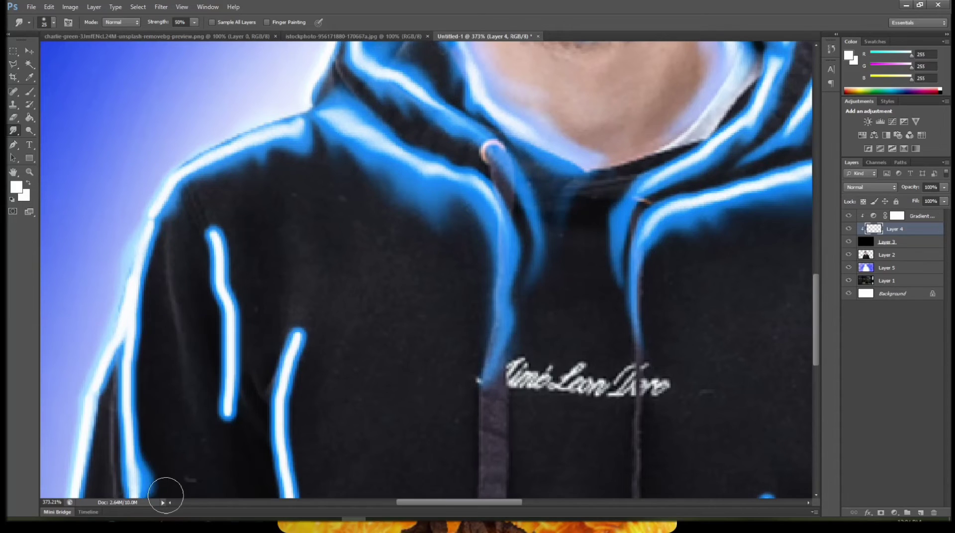
{"action": "mouse_move", "coordinate": [139, 394]}
{"action": "left_mouse_down"}
{"action": "mouse_move", "coordinate": [177, 428]}
{"action": "mouse_move", "coordinate": [195, 468]}
{"action": "left_mouse_up"}
{"action": "mouse_move", "coordinate": [152, 375]}
{"action": "left_mouse_down"}
{"action": "mouse_move", "coordinate": [132, 340]}
{"action": "mouse_move", "coordinate": [163, 360]}
{"action": "mouse_move", "coordinate": [139, 324]}
{"action": "mouse_move", "coordinate": [164, 315]}
{"action": "mouse_move", "coordinate": [173, 332]}
{"action": "mouse_move", "coordinate": [149, 294]}
{"action": "mouse_move", "coordinate": [171, 277]}
{"action": "left_mouse_up"}
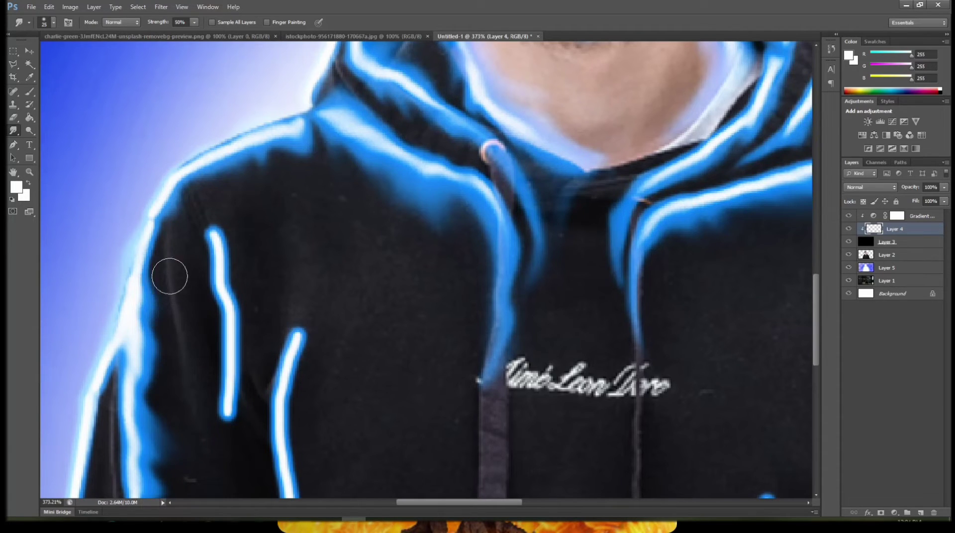
Step: Smudge the short line on the upper left sleeve into a jagged streak with a flared top and tapered lower end
{"action": "mouse_move", "coordinate": [240, 309]}
{"action": "left_mouse_down"}
{"action": "mouse_move", "coordinate": [220, 216]}
{"action": "mouse_move", "coordinate": [212, 239]}
{"action": "mouse_move", "coordinate": [235, 199]}
{"action": "mouse_move", "coordinate": [227, 200]}
{"action": "mouse_move", "coordinate": [196, 210]}
{"action": "mouse_move", "coordinate": [214, 275]}
{"action": "mouse_move", "coordinate": [231, 256]}
{"action": "mouse_move", "coordinate": [269, 346]}
{"action": "left_mouse_up"}
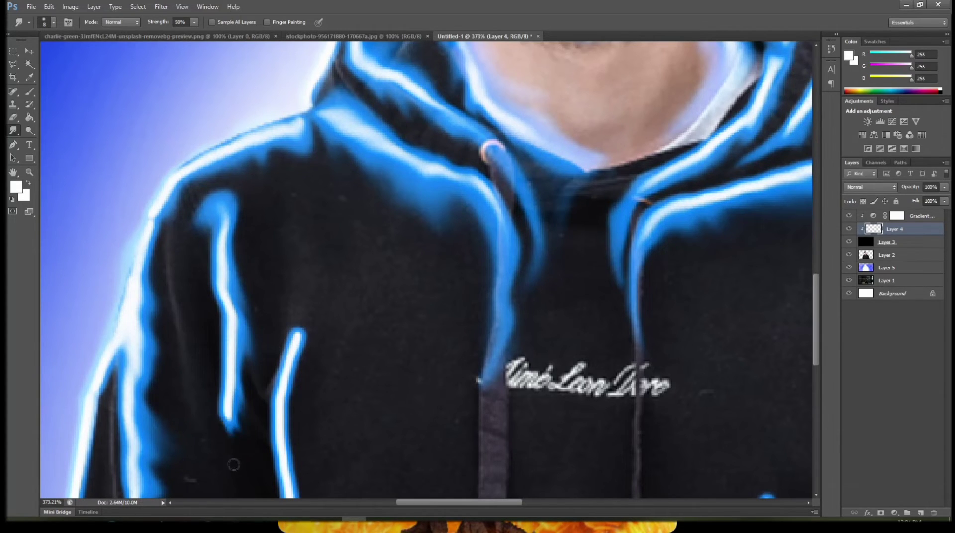
{"action": "left_click_drag", "start_coordinate": [242, 360], "coordinate": [227, 450]}
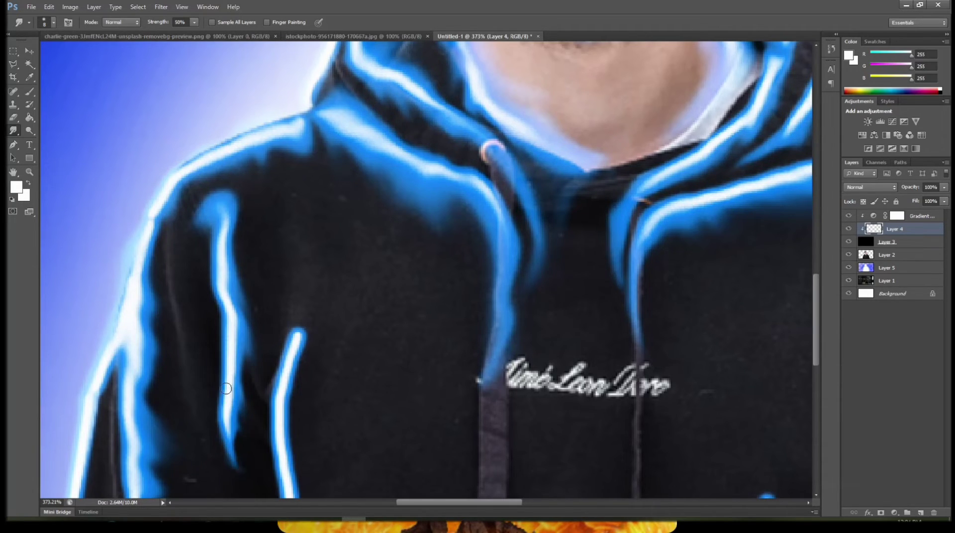
{"action": "left_click_drag", "start_coordinate": [235, 331], "coordinate": [212, 322]}
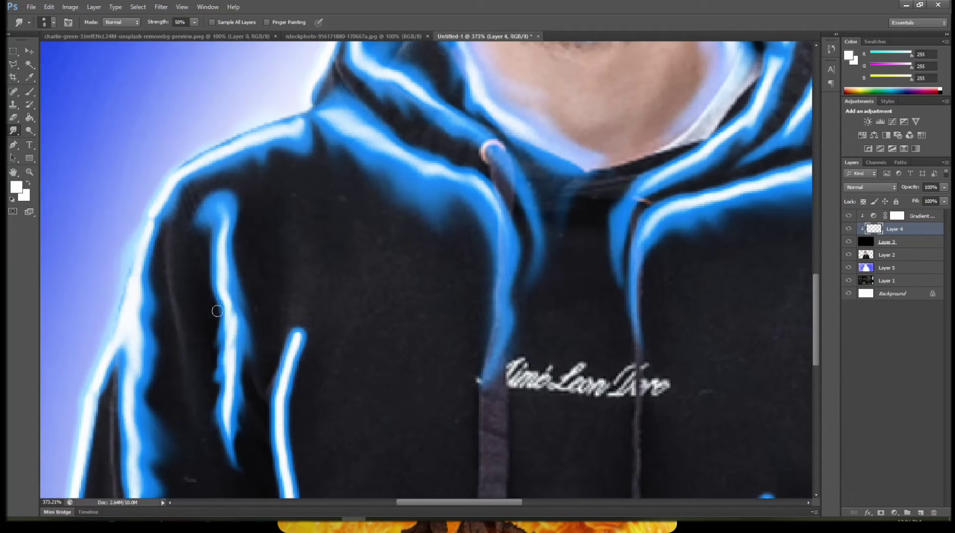
{"action": "key", "text": "bracketright"}
{"action": "mouse_move", "coordinate": [206, 289]}
{"action": "left_mouse_down"}
{"action": "mouse_move", "coordinate": [194, 319]}
{"action": "mouse_move", "coordinate": [217, 249]}
{"action": "left_mouse_up"}
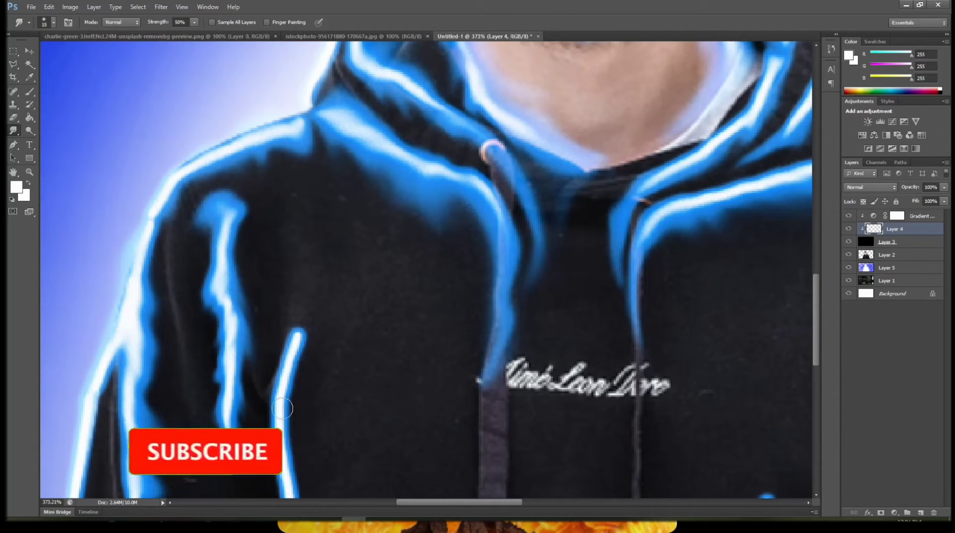
Step: Smudge the lower end of the left sleeve's outer line into branching, pointed spikes on both sides
{"action": "left_click_drag", "start_coordinate": [306, 403], "coordinate": [339, 207]}
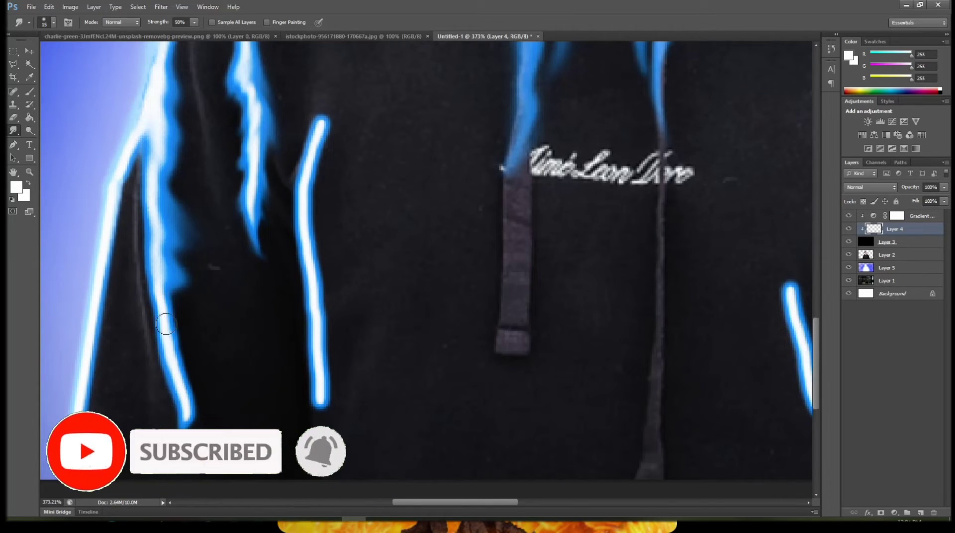
{"action": "left_click_drag", "start_coordinate": [182, 388], "coordinate": [188, 426]}
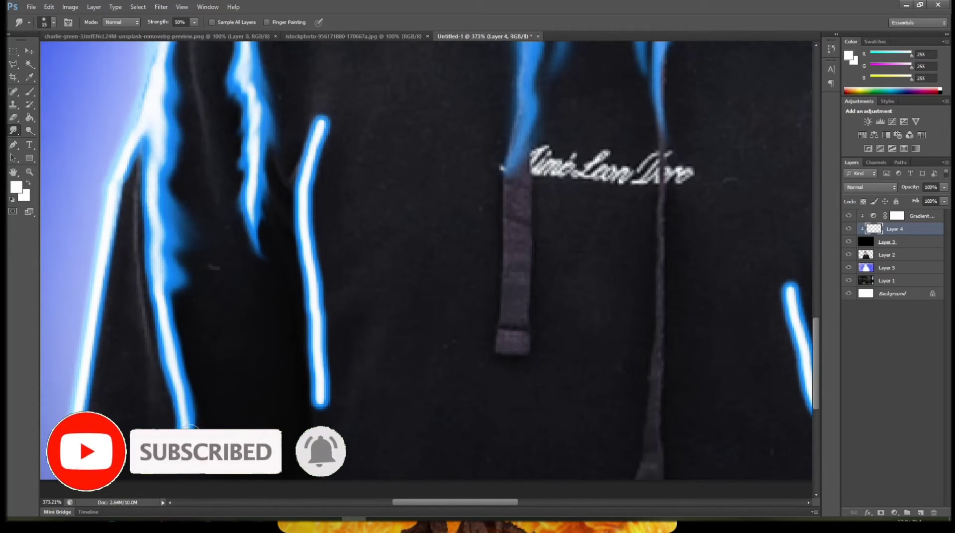
{"action": "left_click_drag", "start_coordinate": [168, 328], "coordinate": [175, 423]}
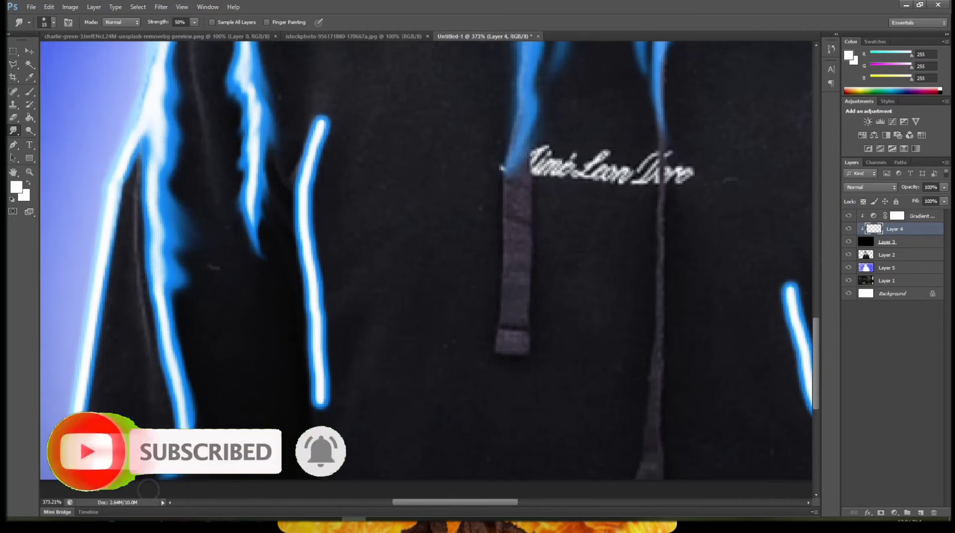
{"action": "mouse_move", "coordinate": [192, 384]}
{"action": "left_mouse_down"}
{"action": "mouse_move", "coordinate": [223, 436]}
{"action": "mouse_move", "coordinate": [198, 415]}
{"action": "mouse_move", "coordinate": [209, 445]}
{"action": "mouse_move", "coordinate": [239, 467]}
{"action": "left_mouse_up"}
{"action": "left_click_drag", "start_coordinate": [197, 414], "coordinate": [237, 455]}
{"action": "left_click_drag", "start_coordinate": [171, 341], "coordinate": [249, 377]}
{"action": "left_click_drag", "start_coordinate": [185, 363], "coordinate": [230, 394]}
{"action": "mouse_move", "coordinate": [159, 348]}
{"action": "left_mouse_down"}
{"action": "mouse_move", "coordinate": [155, 382]}
{"action": "mouse_move", "coordinate": [130, 409]}
{"action": "left_mouse_up"}
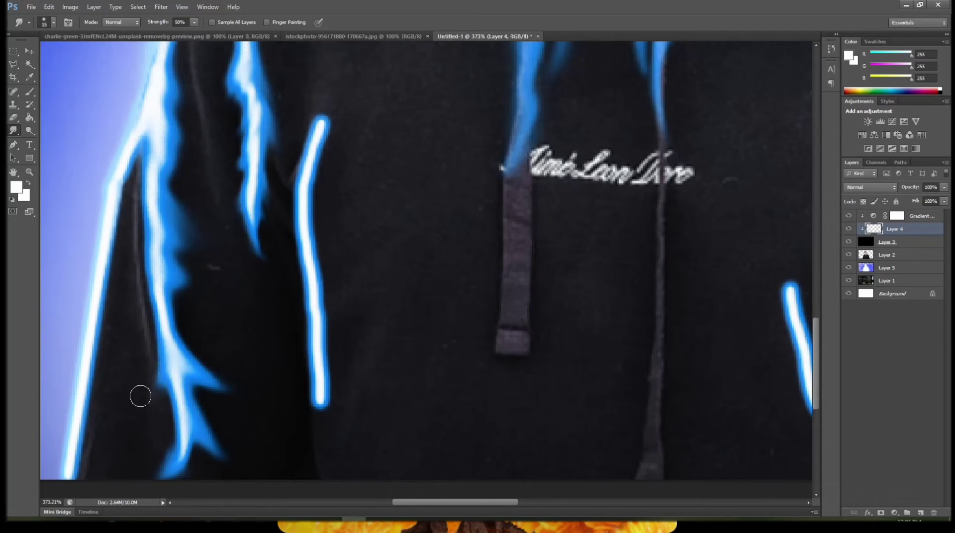
{"action": "mouse_move", "coordinate": [161, 352]}
{"action": "left_mouse_down"}
{"action": "mouse_move", "coordinate": [143, 426]}
{"action": "mouse_move", "coordinate": [165, 379]}
{"action": "mouse_move", "coordinate": [151, 416]}
{"action": "mouse_move", "coordinate": [110, 434]}
{"action": "mouse_move", "coordinate": [157, 394]}
{"action": "mouse_move", "coordinate": [98, 471]}
{"action": "left_mouse_up"}
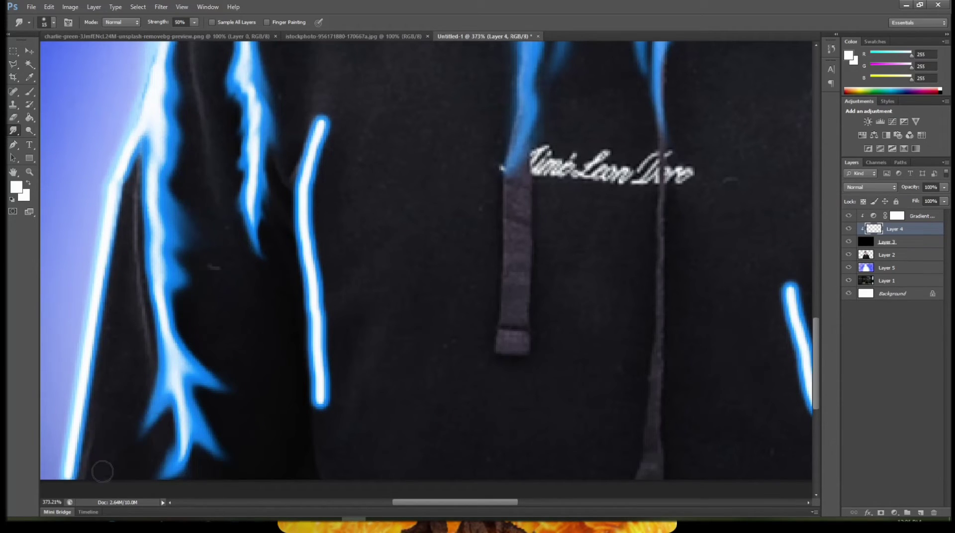
Step: Smudge the line between the left sleeve and torso into lightning-like branches at its lower end, middle and top
{"action": "mouse_move", "coordinate": [295, 404]}
{"action": "left_mouse_down"}
{"action": "mouse_move", "coordinate": [283, 474]}
{"action": "mouse_move", "coordinate": [230, 394]}
{"action": "mouse_move", "coordinate": [249, 458]}
{"action": "mouse_move", "coordinate": [233, 432]}
{"action": "mouse_move", "coordinate": [283, 477]}
{"action": "mouse_move", "coordinate": [239, 447]}
{"action": "mouse_move", "coordinate": [271, 480]}
{"action": "mouse_move", "coordinate": [214, 402]}
{"action": "mouse_move", "coordinate": [219, 438]}
{"action": "mouse_move", "coordinate": [199, 465]}
{"action": "left_mouse_up"}
{"action": "mouse_move", "coordinate": [242, 371]}
{"action": "left_mouse_down"}
{"action": "mouse_move", "coordinate": [303, 400]}
{"action": "mouse_move", "coordinate": [284, 395]}
{"action": "left_mouse_up"}
{"action": "mouse_move", "coordinate": [213, 287]}
{"action": "left_mouse_down"}
{"action": "mouse_move", "coordinate": [214, 318]}
{"action": "mouse_move", "coordinate": [213, 308]}
{"action": "mouse_move", "coordinate": [193, 311]}
{"action": "mouse_move", "coordinate": [179, 343]}
{"action": "left_mouse_up"}
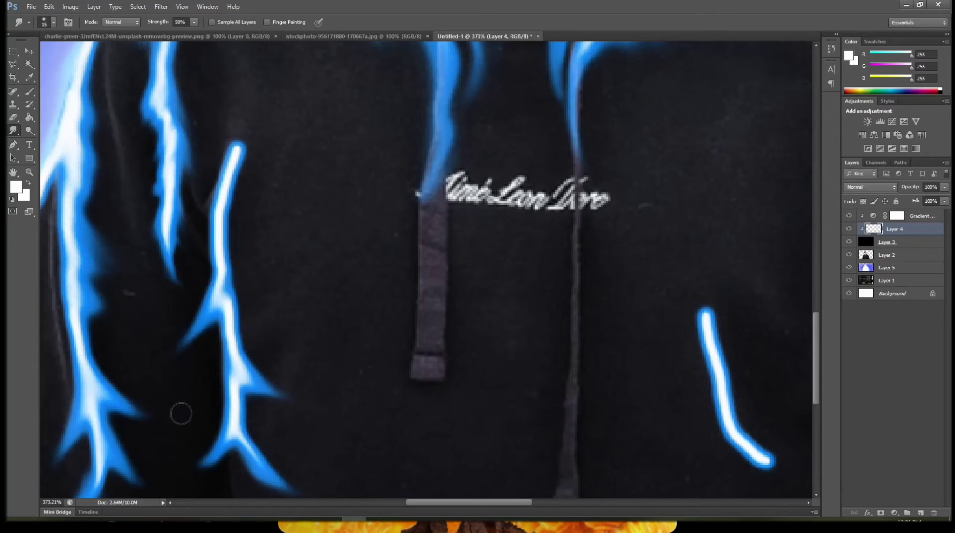
{"action": "mouse_move", "coordinate": [270, 240]}
{"action": "left_mouse_down"}
{"action": "mouse_move", "coordinate": [216, 374]}
{"action": "mouse_move", "coordinate": [208, 327]}
{"action": "left_mouse_up"}
{"action": "mouse_move", "coordinate": [176, 369]}
{"action": "left_mouse_down"}
{"action": "mouse_move", "coordinate": [229, 305]}
{"action": "mouse_move", "coordinate": [170, 327]}
{"action": "mouse_move", "coordinate": [164, 250]}
{"action": "mouse_move", "coordinate": [162, 272]}
{"action": "mouse_move", "coordinate": [168, 254]}
{"action": "mouse_move", "coordinate": [174, 271]}
{"action": "mouse_move", "coordinate": [156, 192]}
{"action": "mouse_move", "coordinate": [167, 285]}
{"action": "mouse_move", "coordinate": [171, 202]}
{"action": "left_mouse_up"}
{"action": "mouse_move", "coordinate": [177, 301]}
{"action": "left_mouse_down"}
{"action": "mouse_move", "coordinate": [222, 267]}
{"action": "mouse_move", "coordinate": [186, 286]}
{"action": "mouse_move", "coordinate": [225, 306]}
{"action": "mouse_move", "coordinate": [192, 299]}
{"action": "mouse_move", "coordinate": [226, 325]}
{"action": "mouse_move", "coordinate": [208, 294]}
{"action": "mouse_move", "coordinate": [241, 340]}
{"action": "mouse_move", "coordinate": [189, 286]}
{"action": "mouse_move", "coordinate": [252, 342]}
{"action": "mouse_move", "coordinate": [190, 285]}
{"action": "mouse_move", "coordinate": [228, 338]}
{"action": "mouse_move", "coordinate": [201, 285]}
{"action": "mouse_move", "coordinate": [201, 264]}
{"action": "left_mouse_up"}
Step: Review the whole portrait, then touch up the hood's glow with the Smudge tool, tapering the upper ends of the right fold and seam lines
{"action": "left_click_drag", "start_coordinate": [267, 360], "coordinate": [309, 189]}
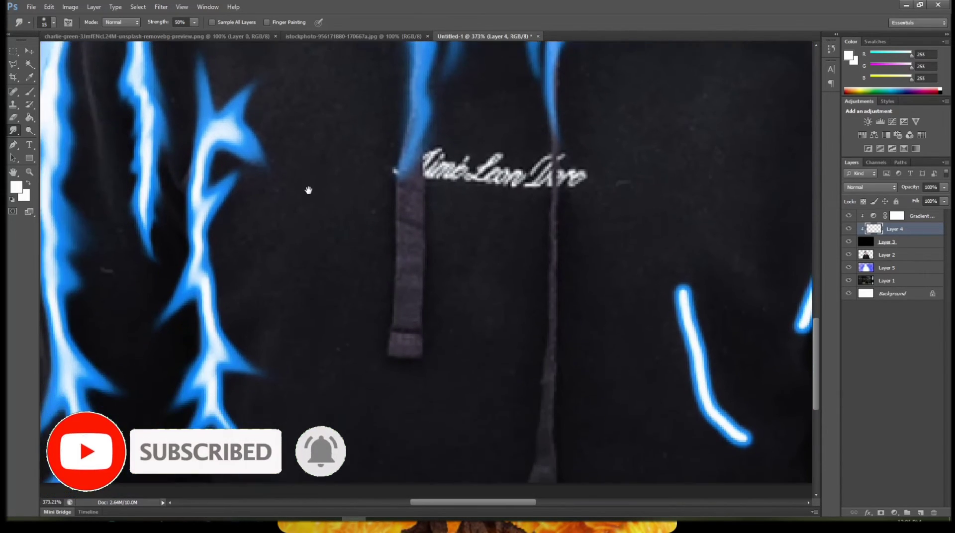
{"action": "key", "text": "z"}
{"action": "left_click_drag", "start_coordinate": [397, 323], "coordinate": [321, 319]}
{"action": "left_click_drag", "start_coordinate": [457, 352], "coordinate": [471, 351]}
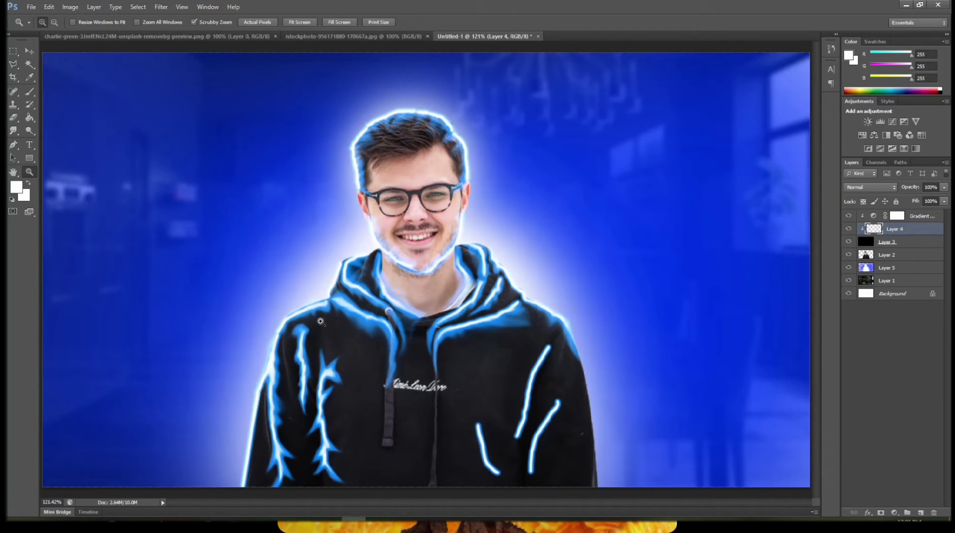
{"action": "left_click_drag", "start_coordinate": [331, 357], "coordinate": [366, 367]}
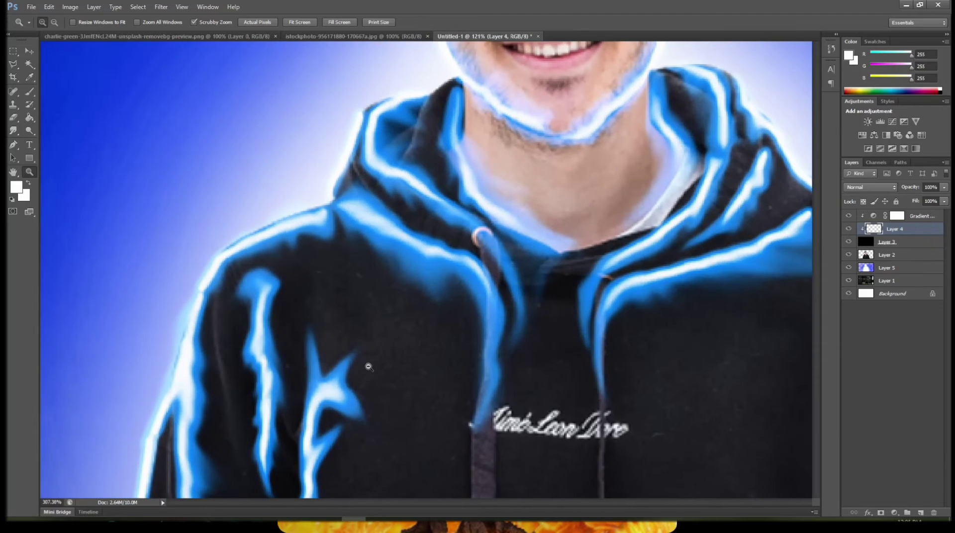
{"action": "left_click", "coordinate": [13, 130]}
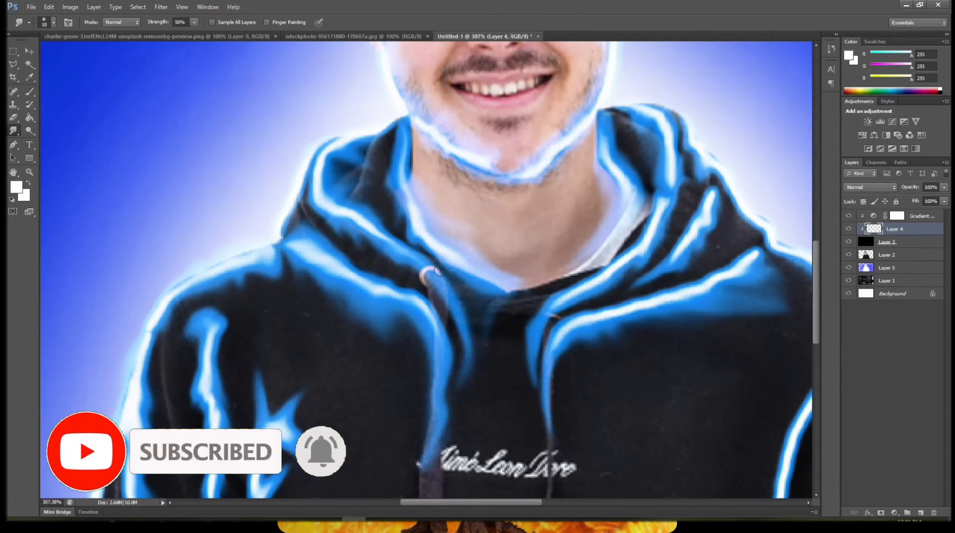
{"action": "left_click_drag", "start_coordinate": [430, 237], "coordinate": [378, 213]}
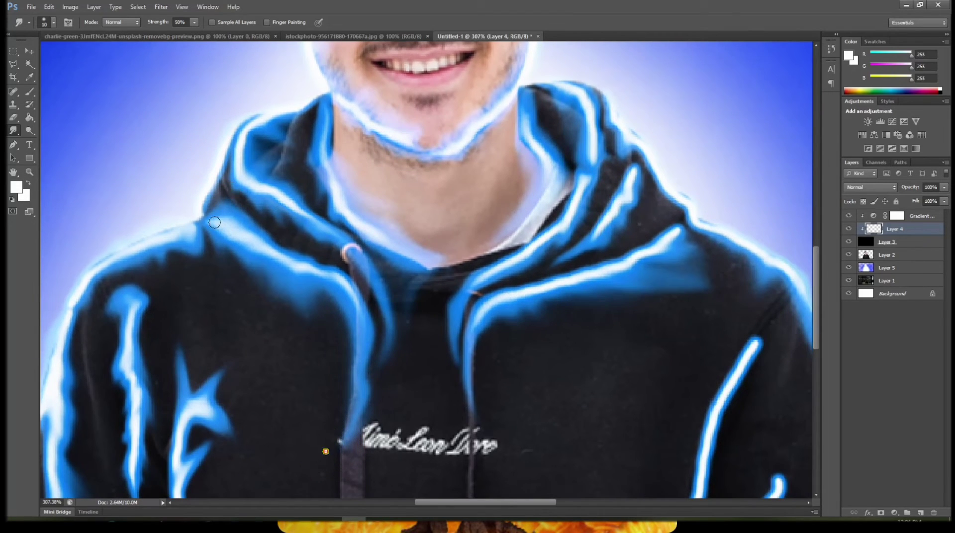
{"action": "left_click_drag", "start_coordinate": [529, 172], "coordinate": [445, 187]}
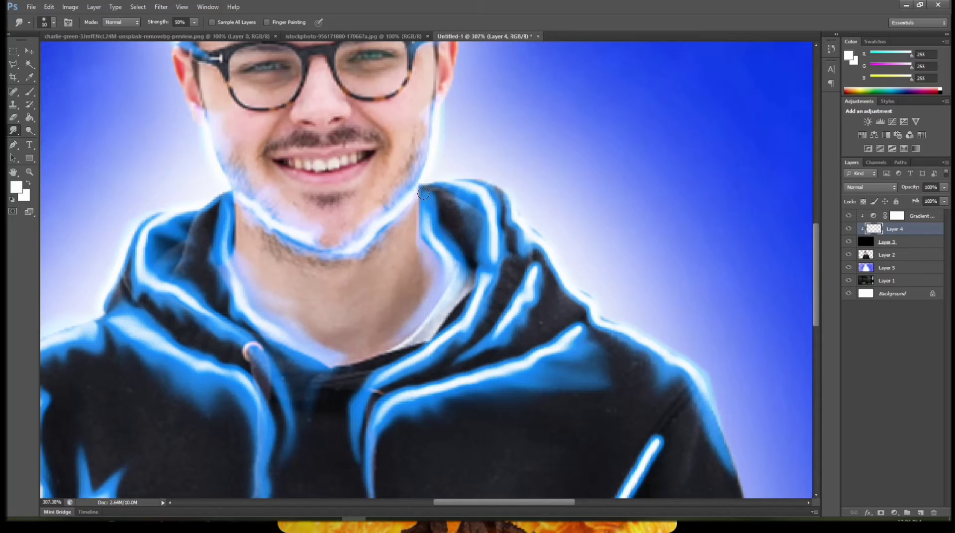
{"action": "left_click_drag", "start_coordinate": [470, 266], "coordinate": [420, 210]}
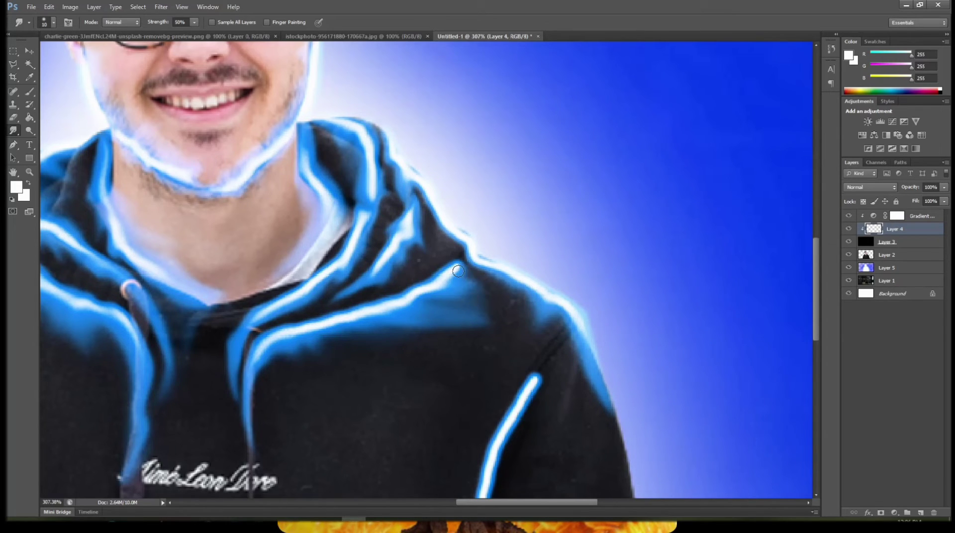
{"action": "left_click_drag", "start_coordinate": [382, 372], "coordinate": [280, 237]}
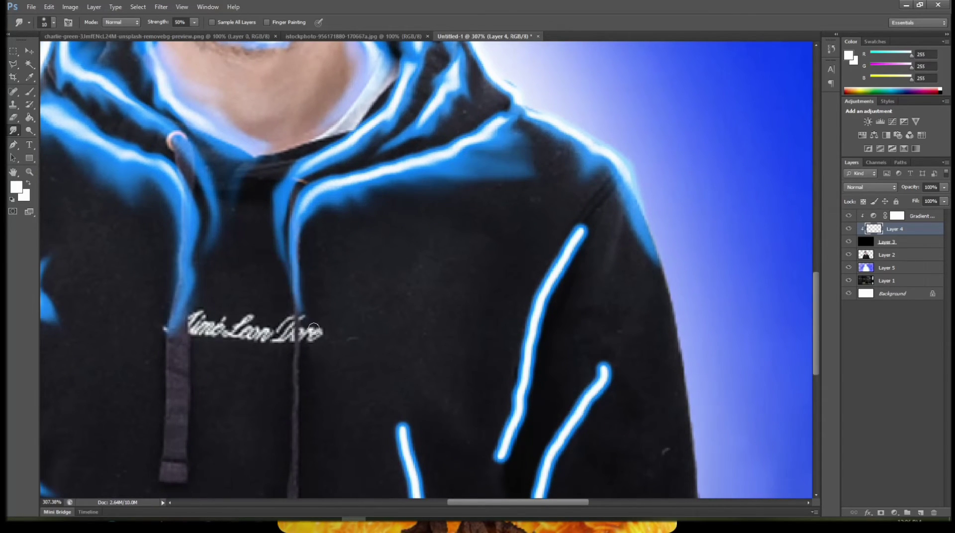
Step: Smudge the short line on the lower torso beside the right sleeve into jagged lightning with a tapered upper end and side spikes
{"action": "scroll", "coordinate": [348, 284], "scroll_direction": "down", "scroll_amount": 2}
{"action": "key", "text": "bracketright"}
{"action": "key", "text": "bracketright"}
{"action": "mouse_move", "coordinate": [368, 378]}
{"action": "left_mouse_down"}
{"action": "mouse_move", "coordinate": [373, 249]}
{"action": "mouse_move", "coordinate": [365, 327]}
{"action": "mouse_move", "coordinate": [385, 199]}
{"action": "mouse_move", "coordinate": [343, 309]}
{"action": "mouse_move", "coordinate": [379, 223]}
{"action": "mouse_move", "coordinate": [363, 356]}
{"action": "mouse_move", "coordinate": [347, 341]}
{"action": "mouse_move", "coordinate": [318, 400]}
{"action": "mouse_move", "coordinate": [337, 337]}
{"action": "mouse_move", "coordinate": [325, 382]}
{"action": "mouse_move", "coordinate": [348, 373]}
{"action": "mouse_move", "coordinate": [322, 418]}
{"action": "left_mouse_up"}
{"action": "key", "text": "bracketleft"}
{"action": "key", "text": "bracketleft"}
{"action": "key", "text": "bracketleft"}
{"action": "left_click_drag", "start_coordinate": [400, 404], "coordinate": [384, 315]}
{"action": "mouse_move", "coordinate": [367, 363]}
{"action": "left_mouse_down"}
{"action": "mouse_move", "coordinate": [412, 405]}
{"action": "mouse_move", "coordinate": [433, 399]}
{"action": "mouse_move", "coordinate": [486, 409]}
{"action": "mouse_move", "coordinate": [456, 411]}
{"action": "mouse_move", "coordinate": [398, 377]}
{"action": "mouse_move", "coordinate": [426, 333]}
{"action": "mouse_move", "coordinate": [408, 348]}
{"action": "mouse_move", "coordinate": [411, 341]}
{"action": "left_mouse_up"}
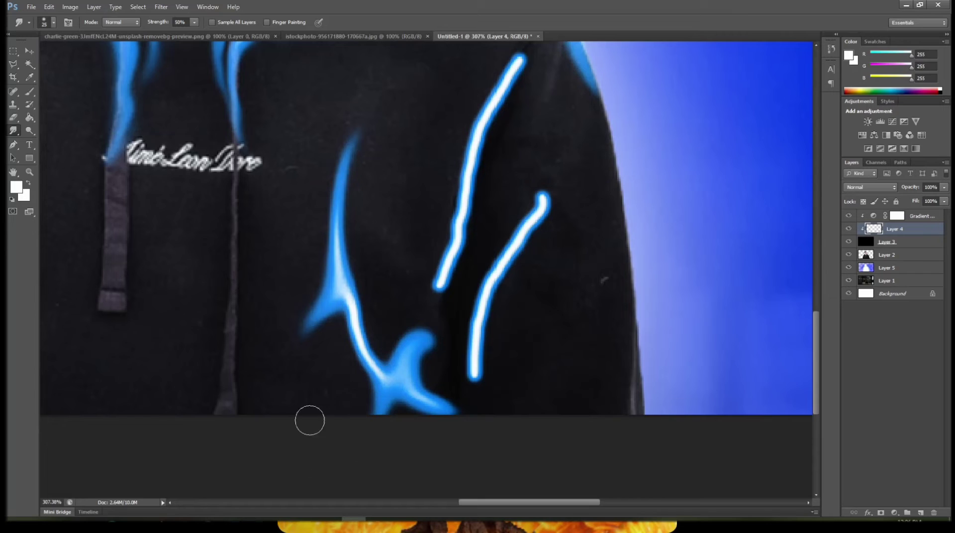
{"action": "left_click_drag", "start_coordinate": [351, 261], "coordinate": [374, 215]}
{"action": "mouse_move", "coordinate": [351, 254]}
{"action": "left_mouse_down"}
{"action": "mouse_move", "coordinate": [421, 193]}
{"action": "mouse_move", "coordinate": [393, 222]}
{"action": "mouse_move", "coordinate": [289, 245]}
{"action": "left_mouse_up"}
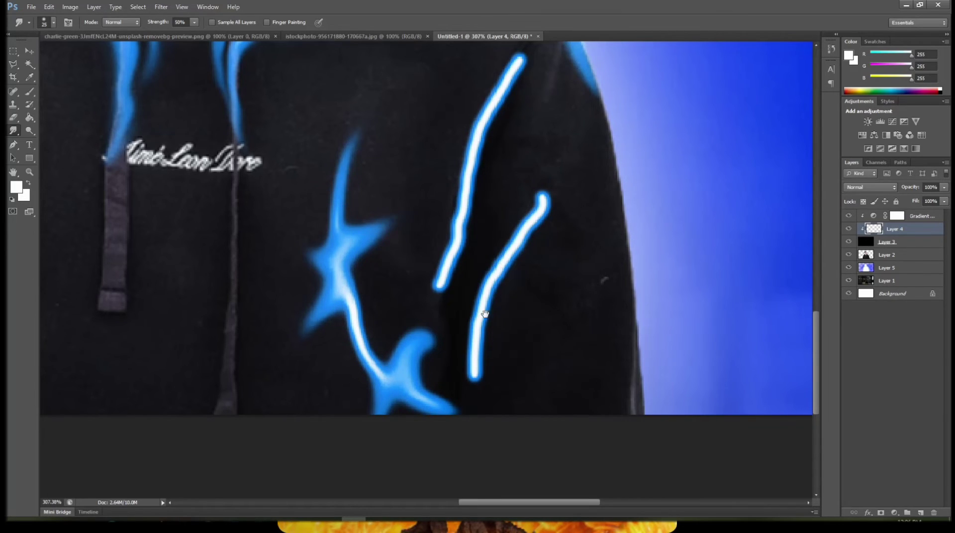
Step: Smudge the lower end of the right sleeve's outer line into pointed spikes, including one reaching toward the sleeve edge
{"action": "left_click_drag", "start_coordinate": [497, 303], "coordinate": [479, 331]}
{"action": "mouse_move", "coordinate": [449, 362]}
{"action": "left_mouse_down"}
{"action": "mouse_move", "coordinate": [426, 457]}
{"action": "mouse_move", "coordinate": [488, 453]}
{"action": "mouse_move", "coordinate": [492, 413]}
{"action": "left_mouse_up"}
{"action": "left_click_drag", "start_coordinate": [441, 367], "coordinate": [505, 396]}
Step: Bend the lower tip of the line between torso and right sleeve inward, and smudge spikes from both sides above it
{"action": "left_click_drag", "start_coordinate": [398, 321], "coordinate": [348, 333]}
{"action": "left_click_drag", "start_coordinate": [410, 285], "coordinate": [386, 207]}
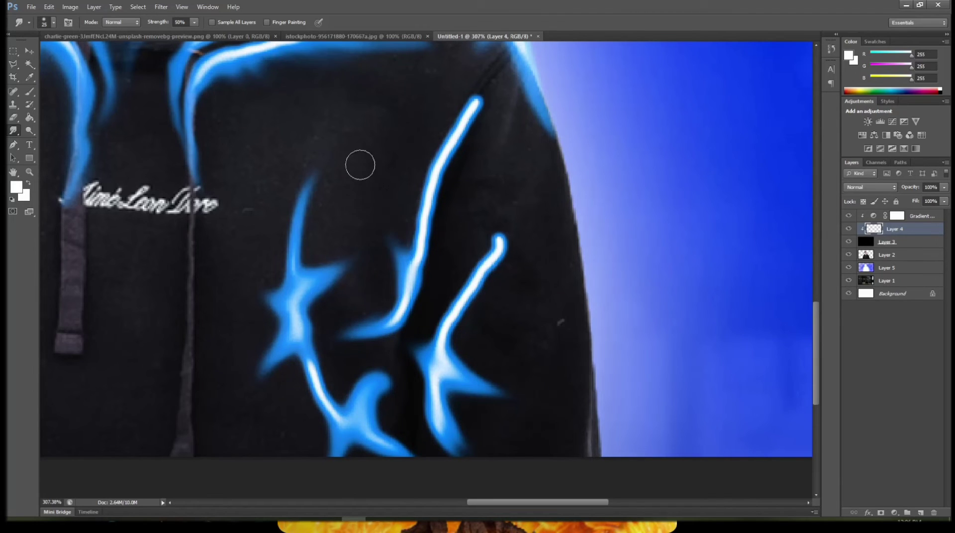
{"action": "mouse_move", "coordinate": [412, 266]}
{"action": "left_mouse_down"}
{"action": "mouse_move", "coordinate": [405, 238]}
{"action": "mouse_move", "coordinate": [374, 211]}
{"action": "left_mouse_up"}
{"action": "mouse_move", "coordinate": [430, 270]}
{"action": "left_mouse_down"}
{"action": "mouse_move", "coordinate": [461, 243]}
{"action": "mouse_move", "coordinate": [448, 240]}
{"action": "left_mouse_up"}
Step: Taper the upper end of the right sleeve's outer line toward the shoulder and smudge spikes and a long branch from its middle
{"action": "left_click_drag", "start_coordinate": [500, 254], "coordinate": [556, 209]}
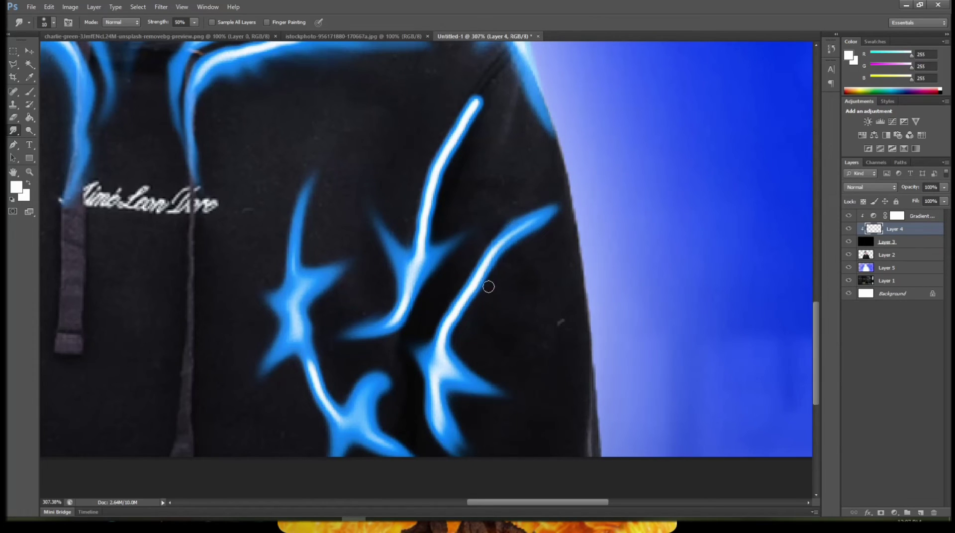
{"action": "left_click_drag", "start_coordinate": [478, 285], "coordinate": [533, 349]}
{"action": "left_click_drag", "start_coordinate": [454, 298], "coordinate": [470, 328]}
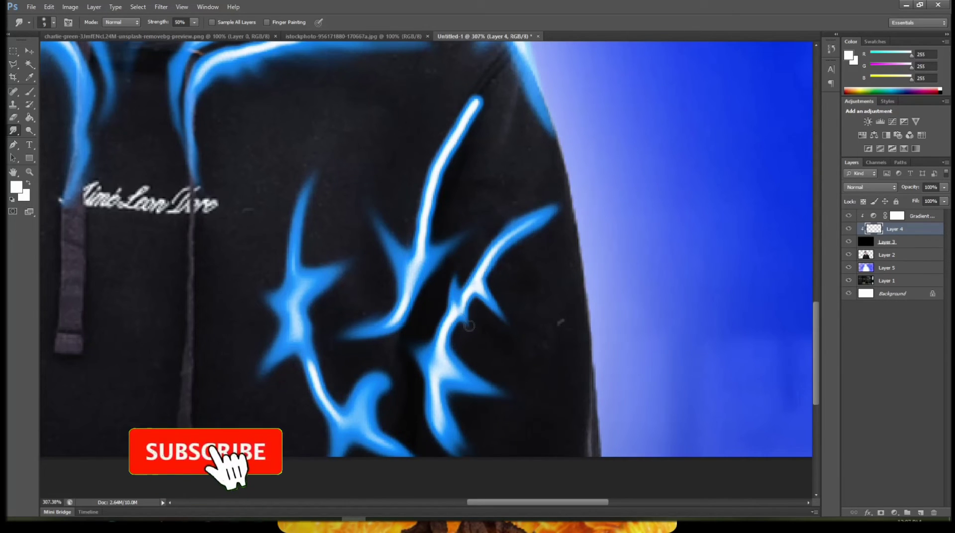
{"action": "mouse_move", "coordinate": [465, 311]}
{"action": "left_mouse_down"}
{"action": "mouse_move", "coordinate": [502, 350]}
{"action": "mouse_move", "coordinate": [480, 330]}
{"action": "mouse_move", "coordinate": [488, 354]}
{"action": "mouse_move", "coordinate": [511, 361]}
{"action": "mouse_move", "coordinate": [513, 435]}
{"action": "left_mouse_up"}
Step: Stretch the middle branches of the right sleeve's outer line into long, curved strands running down the sleeve
{"action": "key", "text": "bracketright"}
{"action": "key", "text": "bracketright"}
{"action": "key", "text": "bracketright"}
{"action": "key", "text": "bracketright"}
{"action": "mouse_move", "coordinate": [499, 301]}
{"action": "left_mouse_down"}
{"action": "mouse_move", "coordinate": [552, 328]}
{"action": "mouse_move", "coordinate": [500, 302]}
{"action": "mouse_move", "coordinate": [527, 363]}
{"action": "left_mouse_up"}
{"action": "left_click_drag", "start_coordinate": [512, 318], "coordinate": [519, 389]}
{"action": "left_click_drag", "start_coordinate": [515, 343], "coordinate": [529, 427]}
{"action": "left_click_drag", "start_coordinate": [525, 393], "coordinate": [534, 431]}
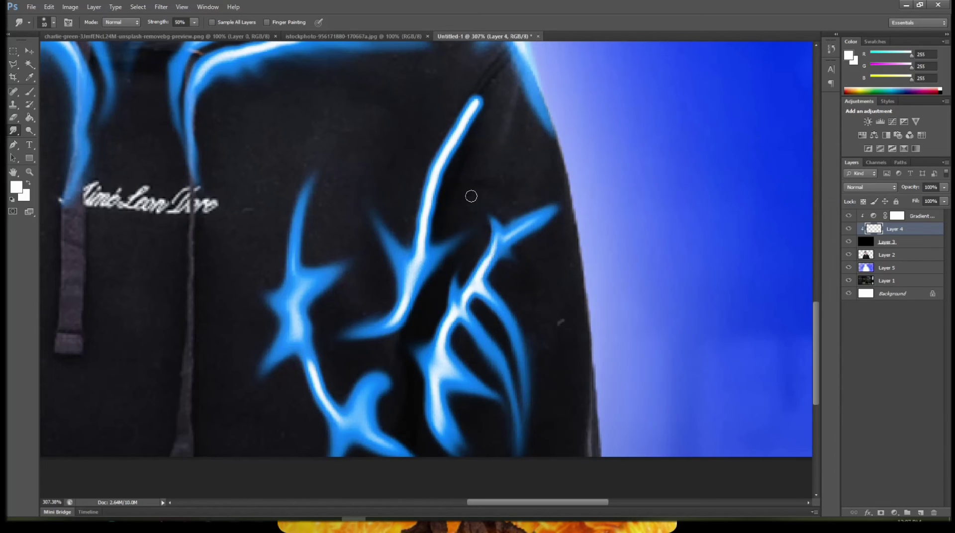
Step: Fork the top of the right sleeve's outer line with an inward spike, a long downward branch and a tip curving up the sleeve edge
{"action": "left_click_drag", "start_coordinate": [496, 235], "coordinate": [483, 208]}
{"action": "mouse_move", "coordinate": [512, 243]}
{"action": "left_mouse_down"}
{"action": "mouse_move", "coordinate": [515, 294]}
{"action": "mouse_move", "coordinate": [519, 257]}
{"action": "mouse_move", "coordinate": [541, 311]}
{"action": "mouse_move", "coordinate": [514, 259]}
{"action": "mouse_move", "coordinate": [525, 302]}
{"action": "mouse_move", "coordinate": [525, 268]}
{"action": "mouse_move", "coordinate": [525, 281]}
{"action": "mouse_move", "coordinate": [542, 276]}
{"action": "mouse_move", "coordinate": [516, 259]}
{"action": "mouse_move", "coordinate": [546, 328]}
{"action": "left_mouse_up"}
{"action": "left_click_drag", "start_coordinate": [527, 274], "coordinate": [547, 344]}
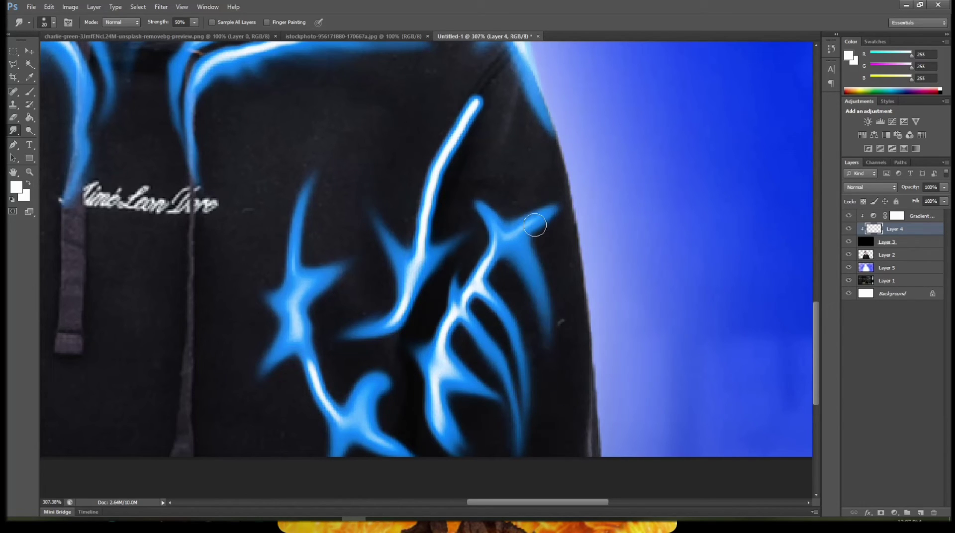
{"action": "left_click_drag", "start_coordinate": [549, 216], "coordinate": [551, 160]}
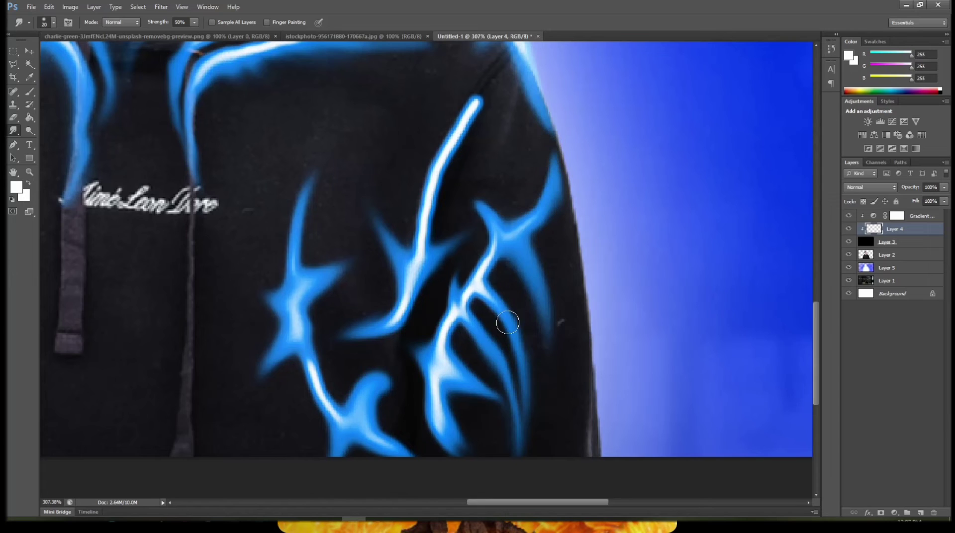
Step: Extend the line between torso and right sleeve up to the shoulder seam and smudge lightning branches along its upper half
{"action": "left_click_drag", "start_coordinate": [457, 340], "coordinate": [473, 349]}
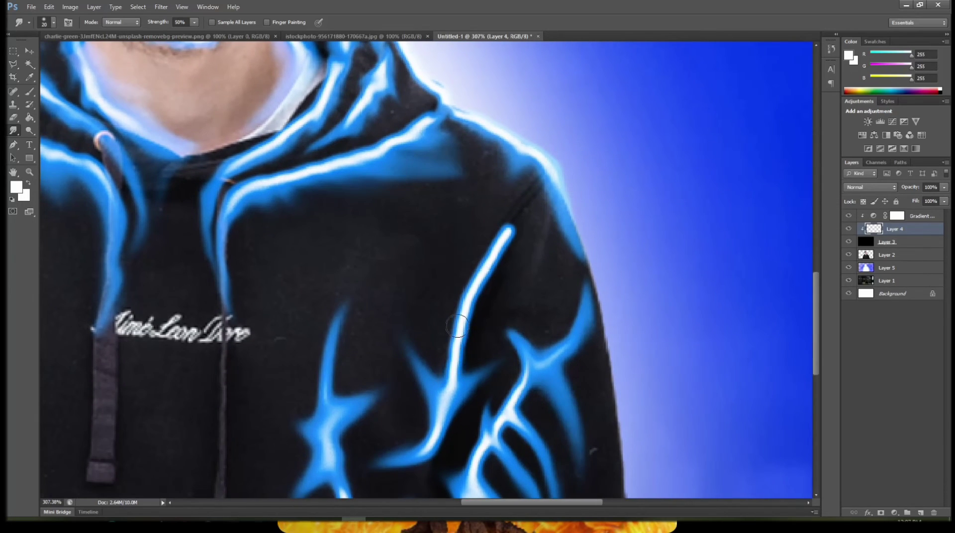
{"action": "left_click_drag", "start_coordinate": [507, 232], "coordinate": [528, 223]}
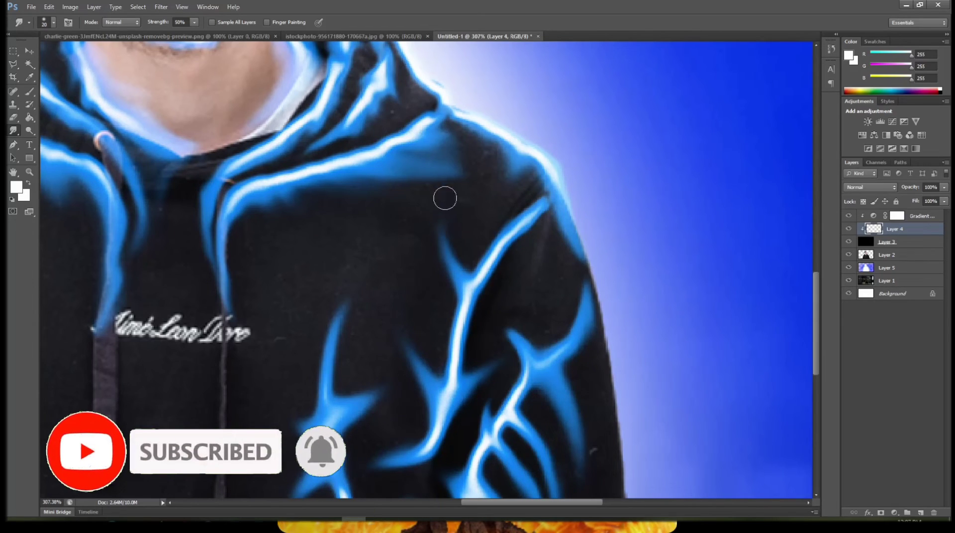
{"action": "mouse_move", "coordinate": [460, 334]}
{"action": "left_mouse_down"}
{"action": "mouse_move", "coordinate": [505, 308]}
{"action": "mouse_move", "coordinate": [462, 345]}
{"action": "mouse_move", "coordinate": [523, 291]}
{"action": "mouse_move", "coordinate": [483, 337]}
{"action": "mouse_move", "coordinate": [529, 276]}
{"action": "left_mouse_up"}
{"action": "left_click_drag", "start_coordinate": [453, 348], "coordinate": [434, 313]}
{"action": "mouse_move", "coordinate": [496, 257]}
{"action": "left_mouse_down"}
{"action": "mouse_move", "coordinate": [511, 268]}
{"action": "mouse_move", "coordinate": [535, 256]}
{"action": "mouse_move", "coordinate": [533, 265]}
{"action": "mouse_move", "coordinate": [539, 248]}
{"action": "mouse_move", "coordinate": [517, 251]}
{"action": "mouse_move", "coordinate": [514, 209]}
{"action": "left_mouse_up"}
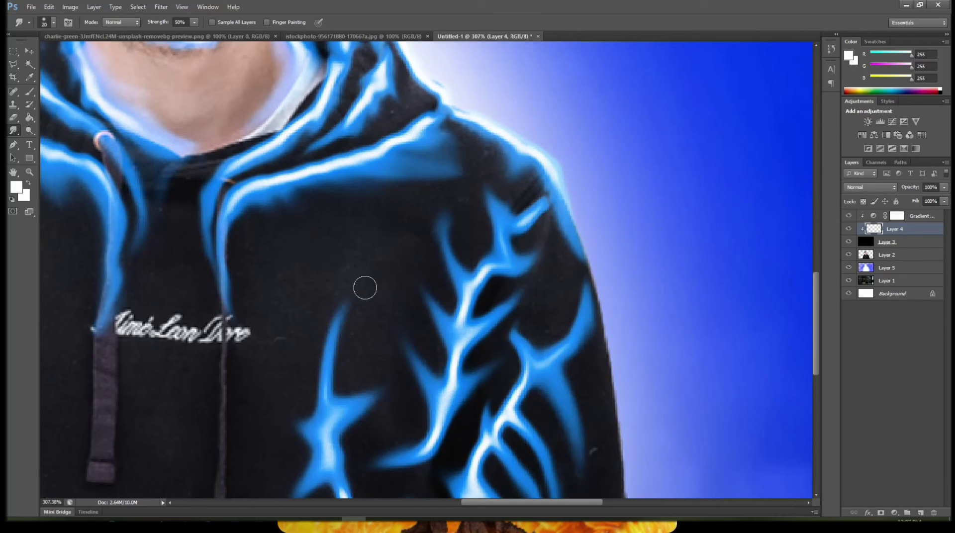
Step: Smudge the glowing outer edge of the left sleeve inward into small spikes, with a broader flare at its lower end
{"action": "key", "text": "z"}
{"action": "scroll", "coordinate": [379, 286], "scroll_direction": "down", "scroll_amount": 5}
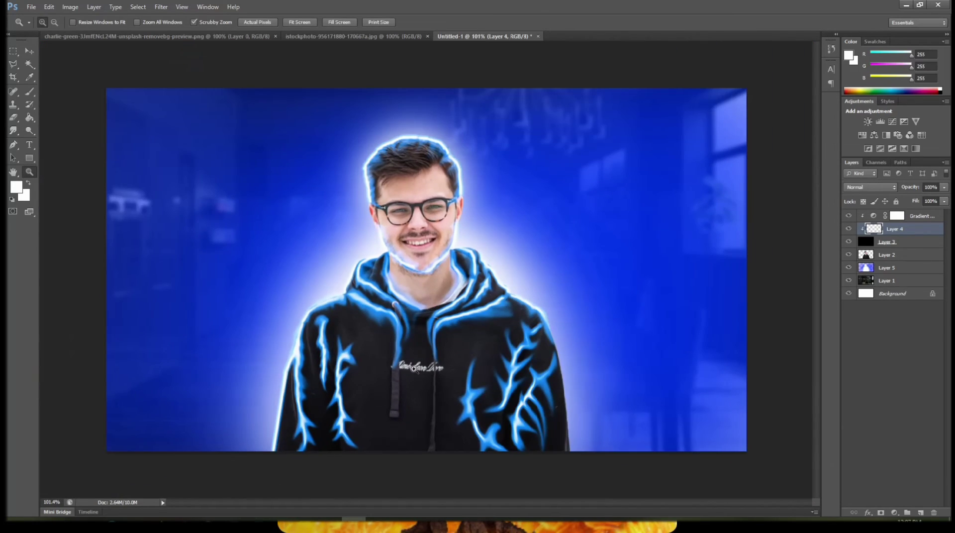
{"action": "scroll", "coordinate": [414, 368], "scroll_direction": "up", "scroll_amount": 3}
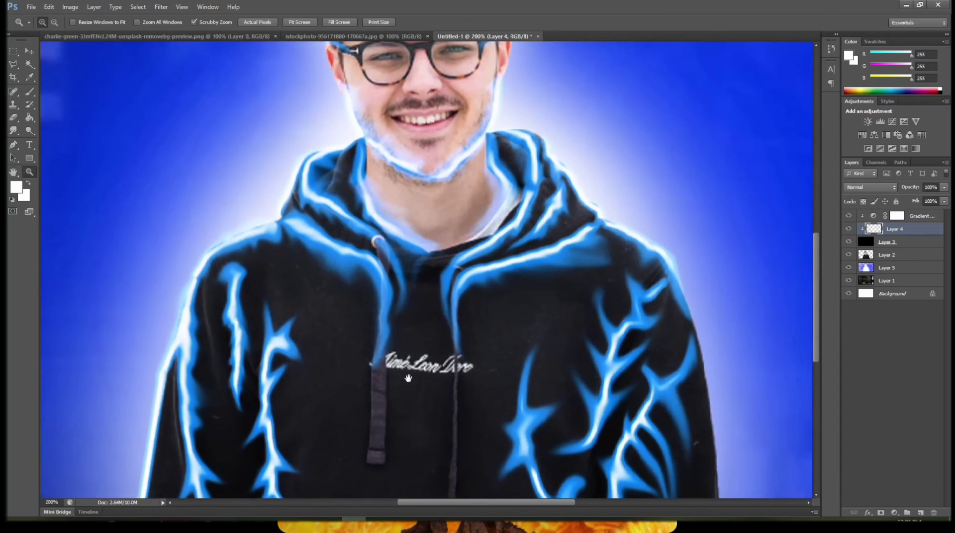
{"action": "left_click_drag", "start_coordinate": [406, 381], "coordinate": [446, 279]}
{"action": "scroll", "coordinate": [324, 320], "scroll_direction": "up", "scroll_amount": 4}
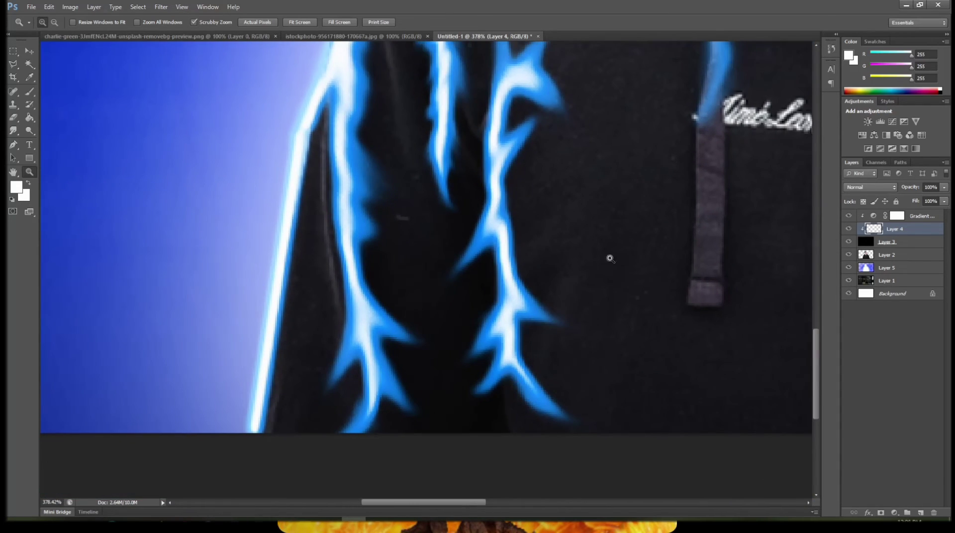
{"action": "left_click", "coordinate": [13, 131]}
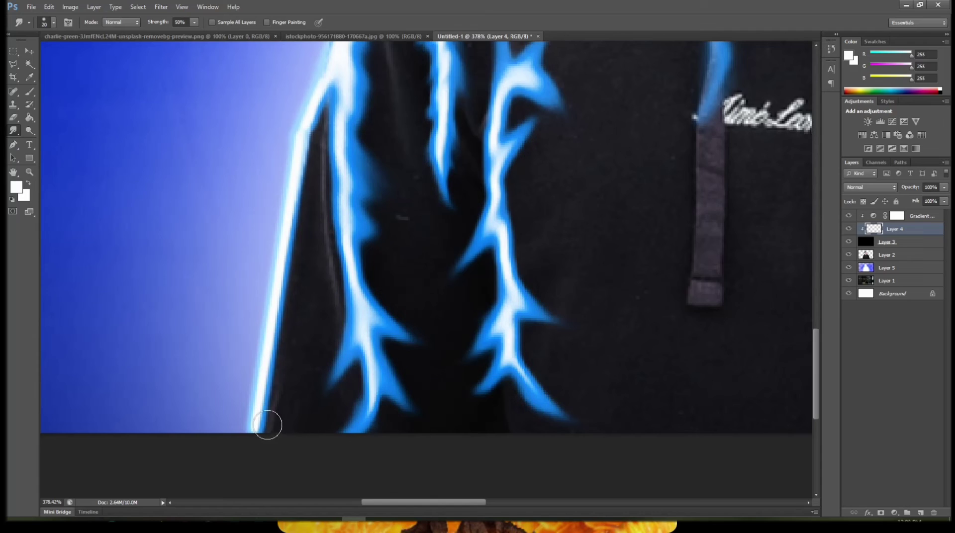
{"action": "mouse_move", "coordinate": [262, 423]}
{"action": "left_mouse_down"}
{"action": "mouse_move", "coordinate": [285, 444]}
{"action": "mouse_move", "coordinate": [271, 404]}
{"action": "mouse_move", "coordinate": [287, 409]}
{"action": "mouse_move", "coordinate": [270, 403]}
{"action": "mouse_move", "coordinate": [301, 411]}
{"action": "mouse_move", "coordinate": [277, 397]}
{"action": "mouse_move", "coordinate": [291, 435]}
{"action": "mouse_move", "coordinate": [303, 431]}
{"action": "mouse_move", "coordinate": [279, 389]}
{"action": "mouse_move", "coordinate": [306, 376]}
{"action": "mouse_move", "coordinate": [289, 366]}
{"action": "mouse_move", "coordinate": [277, 381]}
{"action": "mouse_move", "coordinate": [310, 340]}
{"action": "mouse_move", "coordinate": [290, 335]}
{"action": "mouse_move", "coordinate": [304, 298]}
{"action": "mouse_move", "coordinate": [288, 328]}
{"action": "mouse_move", "coordinate": [323, 264]}
{"action": "left_mouse_up"}
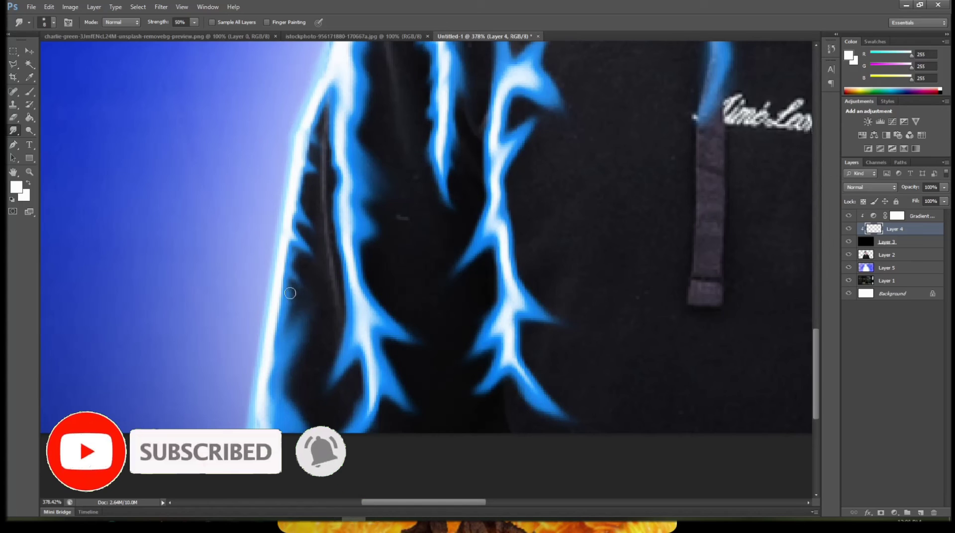
{"action": "key", "text": "bracketright"}
{"action": "key", "text": "bracketright"}
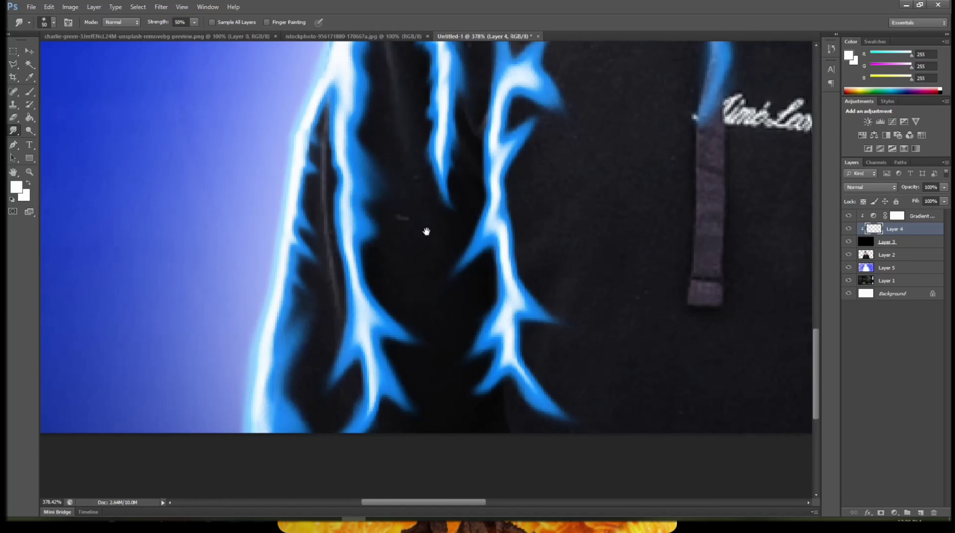
Step: Soften the outer glow line along the left sleeve, shoulder and hood with a size 50 Smudge brush
{"action": "left_click_drag", "start_coordinate": [427, 230], "coordinate": [395, 366]}
{"action": "mouse_move", "coordinate": [300, 273]}
{"action": "left_mouse_down"}
{"action": "mouse_move", "coordinate": [311, 294]}
{"action": "mouse_move", "coordinate": [325, 265]}
{"action": "mouse_move", "coordinate": [288, 175]}
{"action": "left_mouse_up"}
{"action": "left_click_drag", "start_coordinate": [386, 296], "coordinate": [320, 491]}
{"action": "left_click_drag", "start_coordinate": [323, 309], "coordinate": [226, 422]}
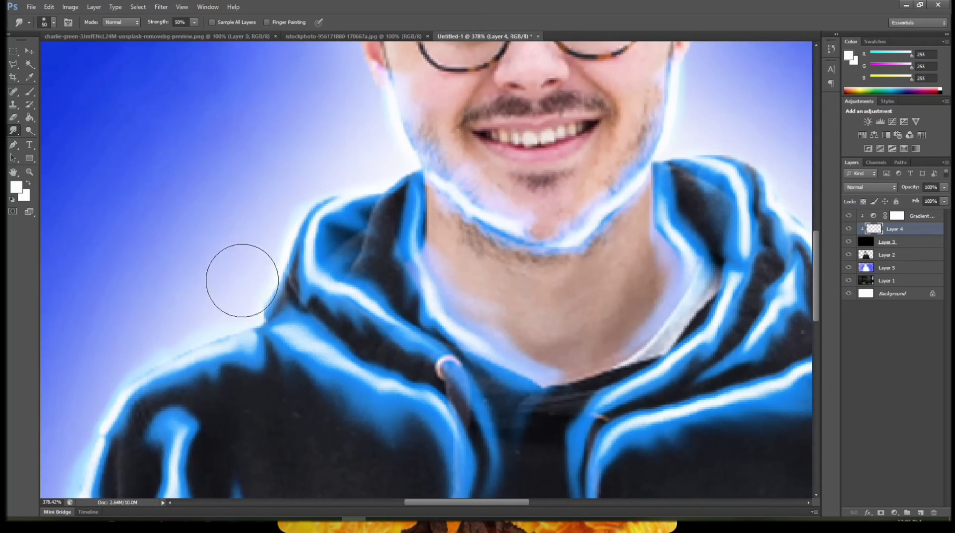
{"action": "left_click_drag", "start_coordinate": [280, 313], "coordinate": [240, 394]}
{"action": "mouse_move", "coordinate": [299, 235]}
{"action": "left_mouse_down"}
{"action": "mouse_move", "coordinate": [260, 316]}
{"action": "mouse_move", "coordinate": [273, 444]}
{"action": "left_mouse_up"}
{"action": "mouse_move", "coordinate": [234, 247]}
{"action": "left_mouse_down"}
{"action": "mouse_move", "coordinate": [230, 305]}
{"action": "mouse_move", "coordinate": [243, 331]}
{"action": "left_mouse_up"}
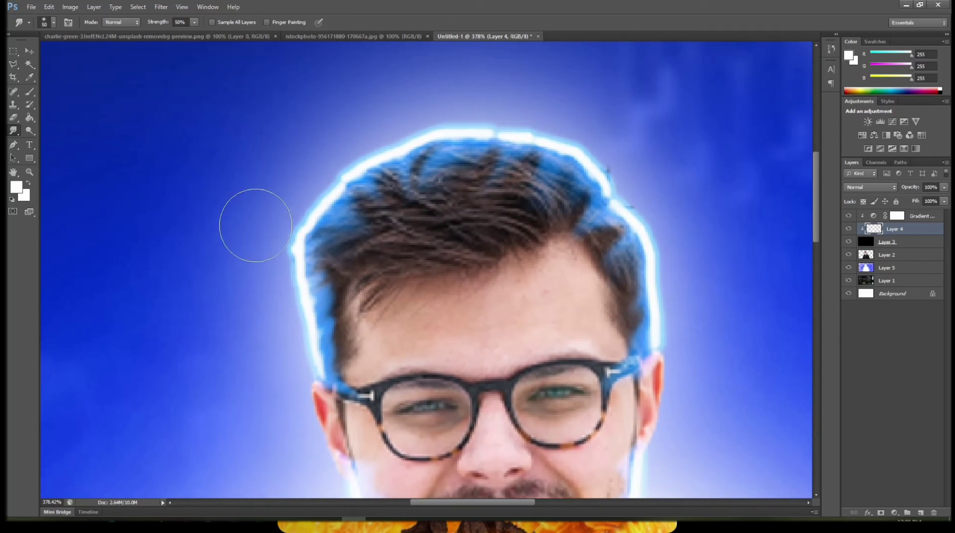
Step: Touch up the glow around the head and smudge the beard lines together into a point at the chin
{"action": "left_click_drag", "start_coordinate": [419, 260], "coordinate": [301, 241]}
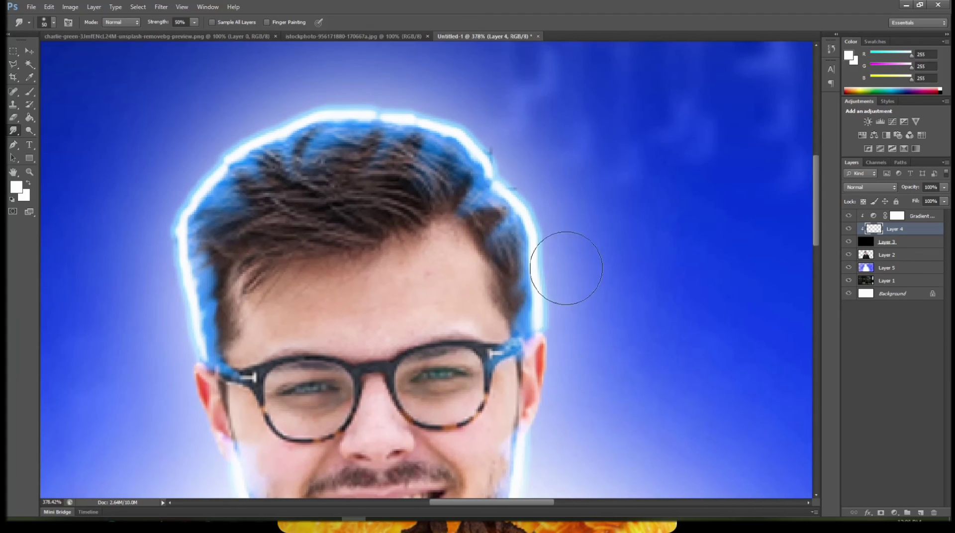
{"action": "mouse_move", "coordinate": [557, 469]}
{"action": "left_mouse_down"}
{"action": "mouse_move", "coordinate": [529, 341]}
{"action": "mouse_move", "coordinate": [522, 235]}
{"action": "left_mouse_up"}
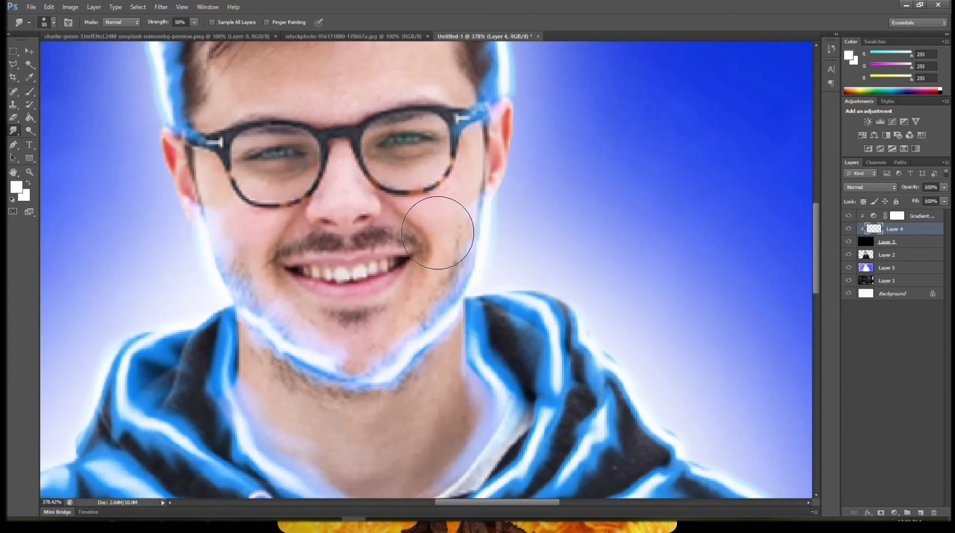
{"action": "left_click_drag", "start_coordinate": [426, 224], "coordinate": [434, 188]}
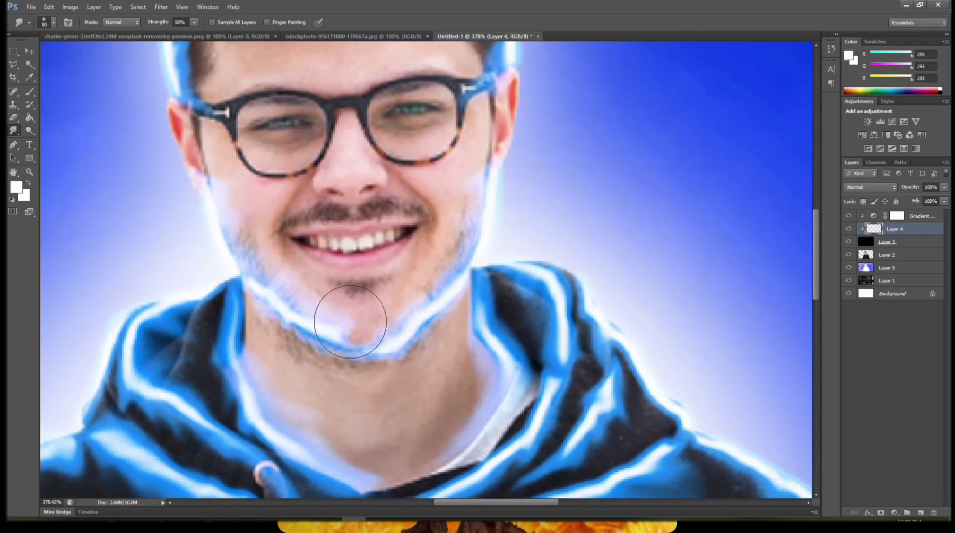
{"action": "mouse_move", "coordinate": [336, 369]}
{"action": "left_mouse_down"}
{"action": "mouse_move", "coordinate": [341, 342]}
{"action": "mouse_move", "coordinate": [367, 363]}
{"action": "mouse_move", "coordinate": [390, 361]}
{"action": "mouse_move", "coordinate": [356, 252]}
{"action": "left_mouse_up"}
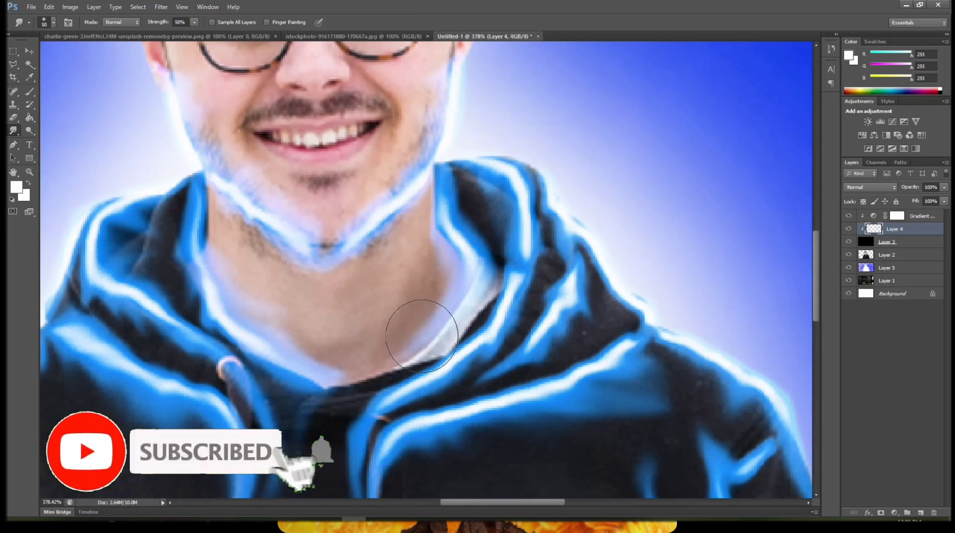
Step: Soften the outer glow along the right side of the hood and the right shoulder with the Smudge tool
{"action": "left_click_drag", "start_coordinate": [413, 326], "coordinate": [286, 267]}
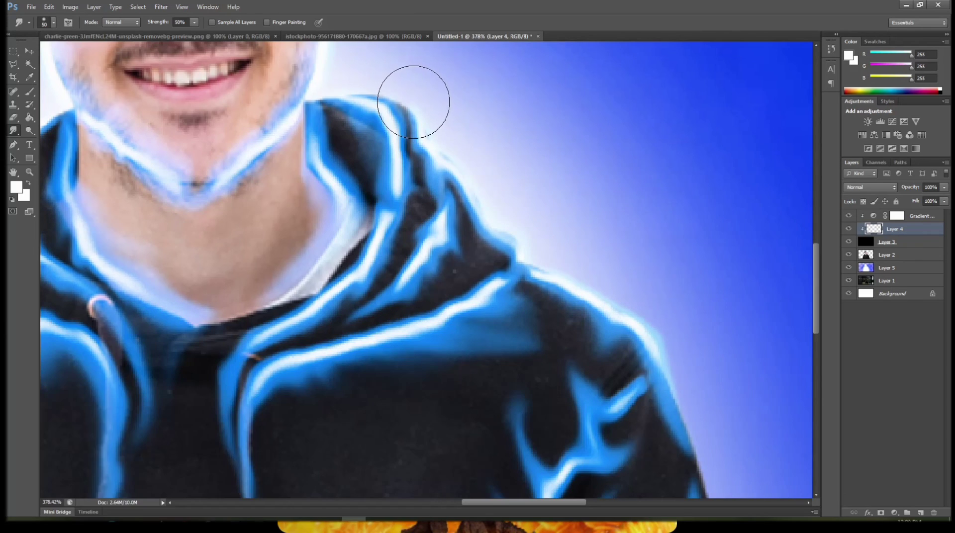
{"action": "mouse_move", "coordinate": [619, 314]}
{"action": "left_mouse_down"}
{"action": "mouse_move", "coordinate": [499, 249]}
{"action": "mouse_move", "coordinate": [537, 262]}
{"action": "mouse_move", "coordinate": [519, 284]}
{"action": "mouse_move", "coordinate": [533, 272]}
{"action": "left_mouse_up"}
{"action": "mouse_move", "coordinate": [557, 335]}
{"action": "left_mouse_down"}
{"action": "mouse_move", "coordinate": [395, 272]}
{"action": "mouse_move", "coordinate": [382, 247]}
{"action": "mouse_move", "coordinate": [505, 253]}
{"action": "mouse_move", "coordinate": [486, 260]}
{"action": "mouse_move", "coordinate": [493, 308]}
{"action": "mouse_move", "coordinate": [501, 320]}
{"action": "mouse_move", "coordinate": [512, 309]}
{"action": "left_mouse_up"}
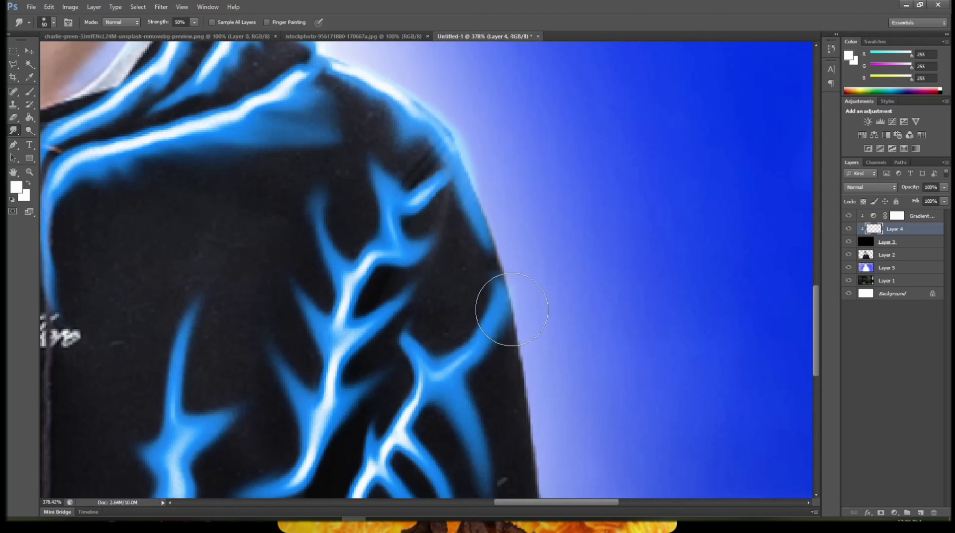
{"action": "left_click_drag", "start_coordinate": [551, 343], "coordinate": [636, 182]}
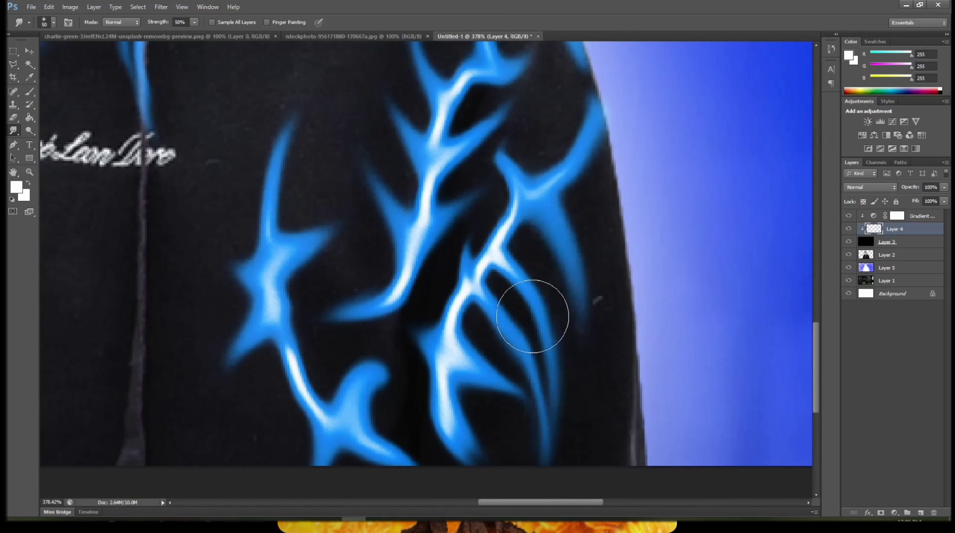
Step: Smudge the glow along the top of the head down into the hair
{"action": "key", "text": "z"}
{"action": "mouse_move", "coordinate": [595, 332]}
{"action": "left_mouse_down"}
{"action": "mouse_move", "coordinate": [518, 359]}
{"action": "mouse_move", "coordinate": [531, 363]}
{"action": "mouse_move", "coordinate": [393, 225]}
{"action": "mouse_move", "coordinate": [417, 233]}
{"action": "mouse_move", "coordinate": [400, 229]}
{"action": "left_mouse_up"}
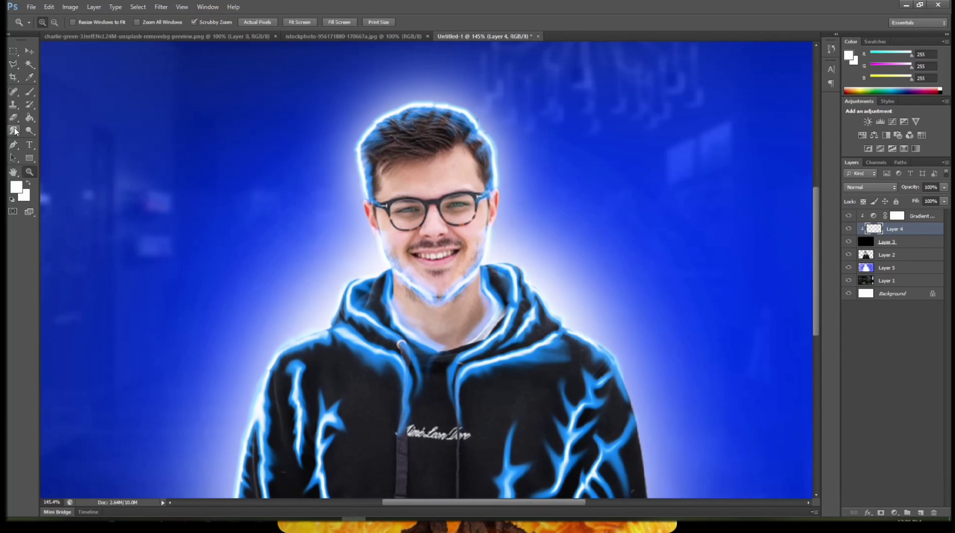
{"action": "left_click", "coordinate": [15, 130]}
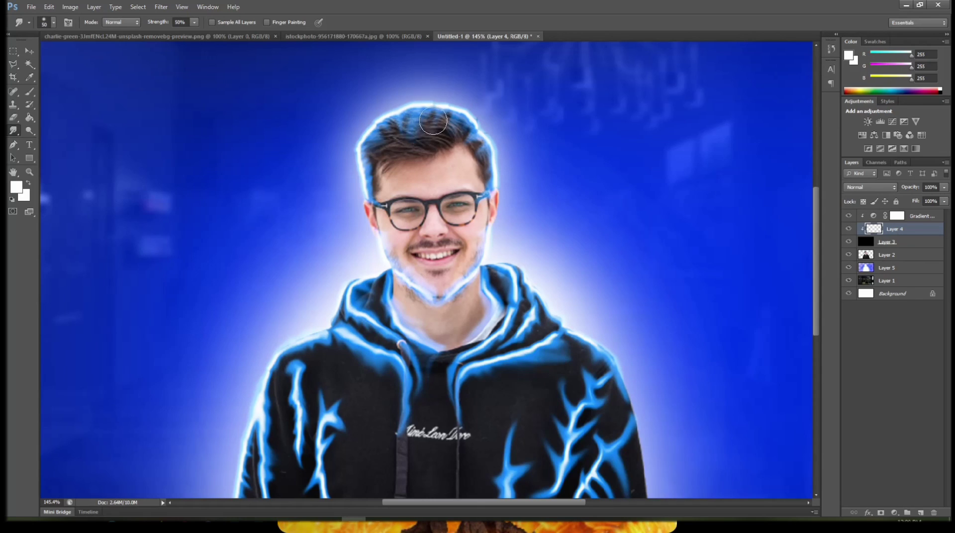